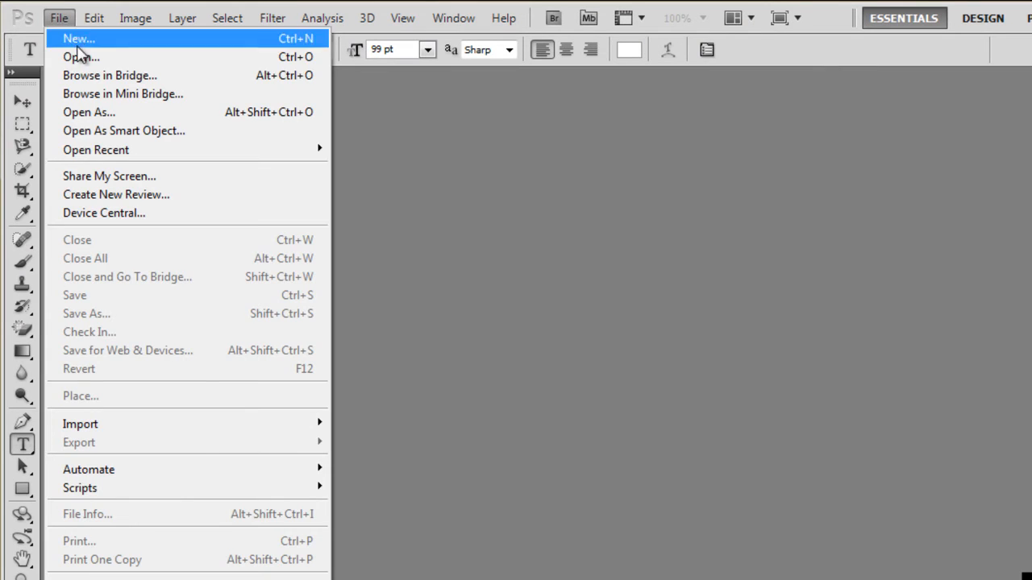
Open the "bearz partnered template" PSD from the My Pictures folder
{"action": "left_click", "coordinate": [80, 56]}
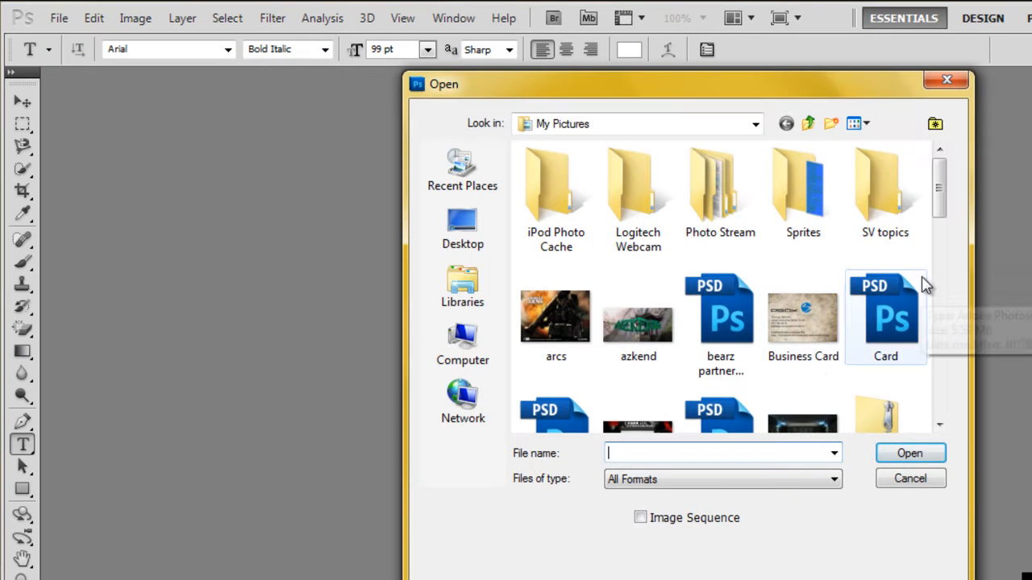
{"action": "left_click_drag", "start_coordinate": [937, 210], "coordinate": [938, 220]}
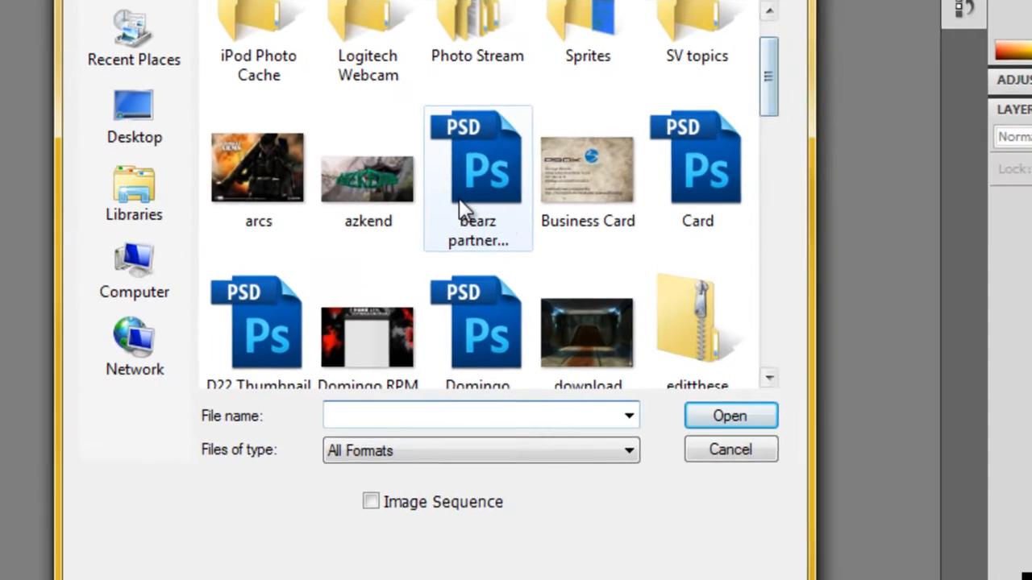
{"action": "left_click", "coordinate": [464, 208]}
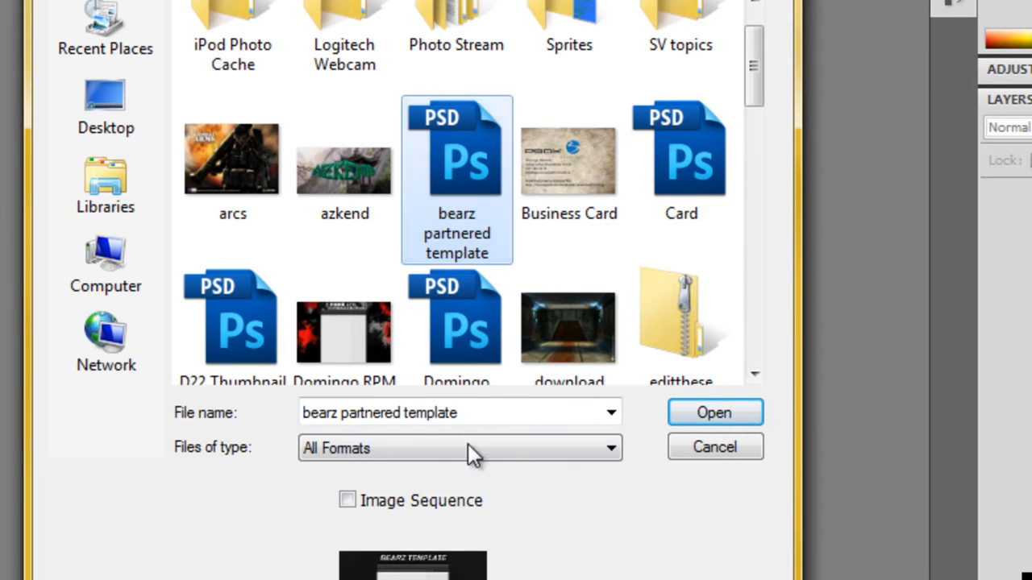
{"action": "left_click", "coordinate": [724, 415]}
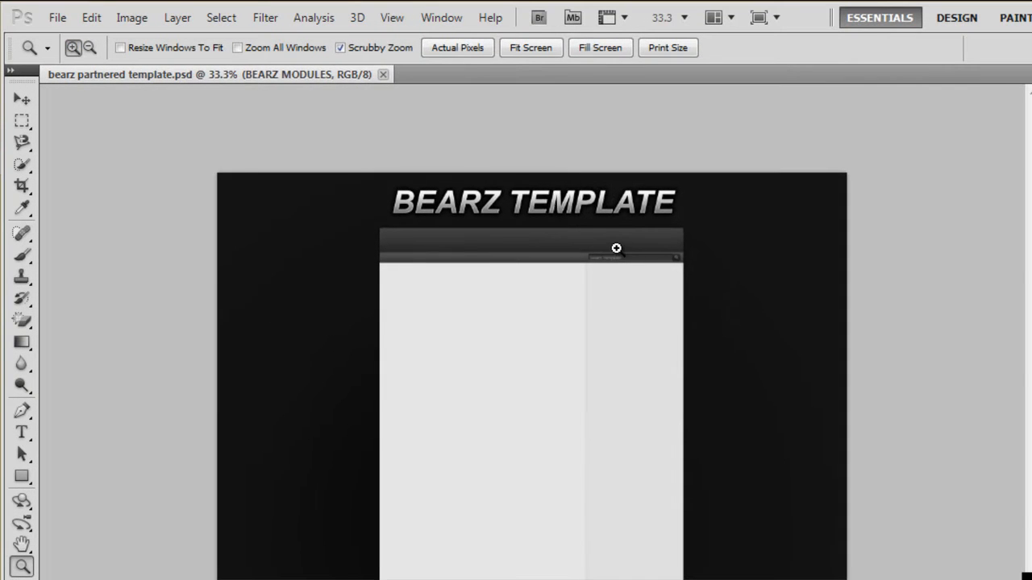
Replace the "BEARZ TEMPLATE" title text with "D22responses" and shift it right toward the centre above the page area
{"action": "left_click", "coordinate": [616, 248]}
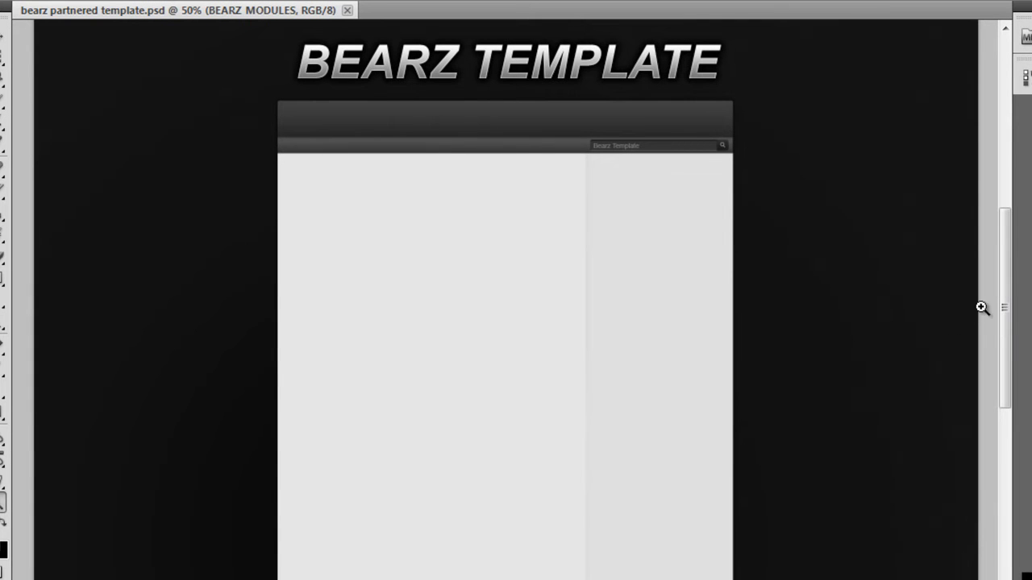
{"action": "left_click", "coordinate": [371, 242], "text": "alt"}
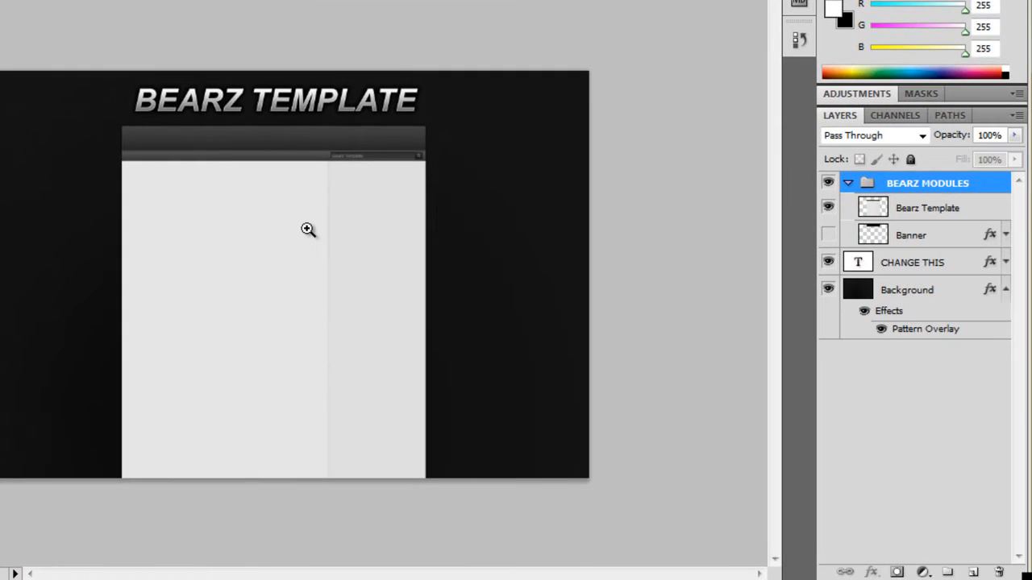
{"action": "left_click", "coordinate": [495, 274]}
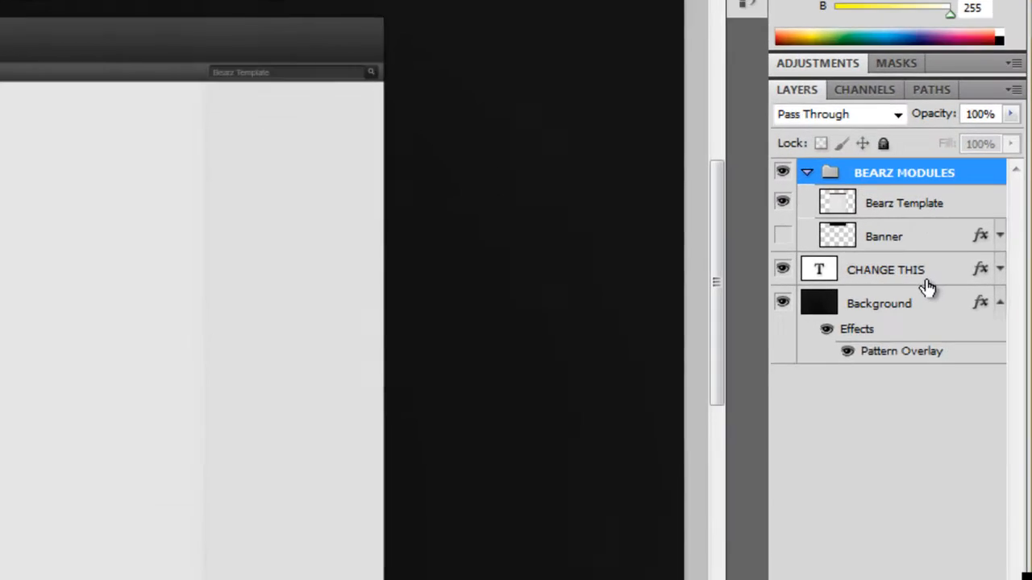
{"action": "left_click", "coordinate": [931, 266]}
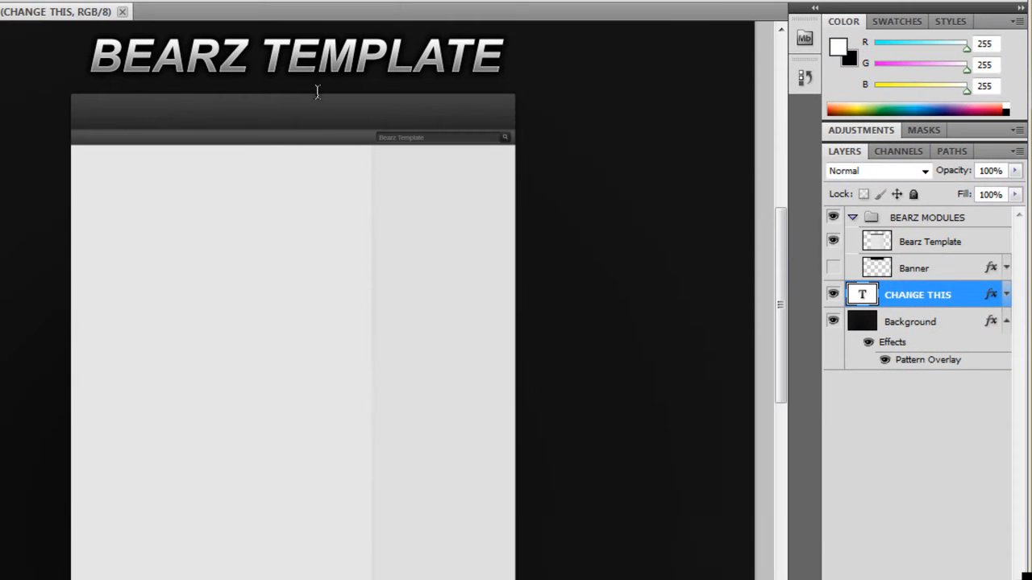
{"action": "left_click", "coordinate": [329, 64]}
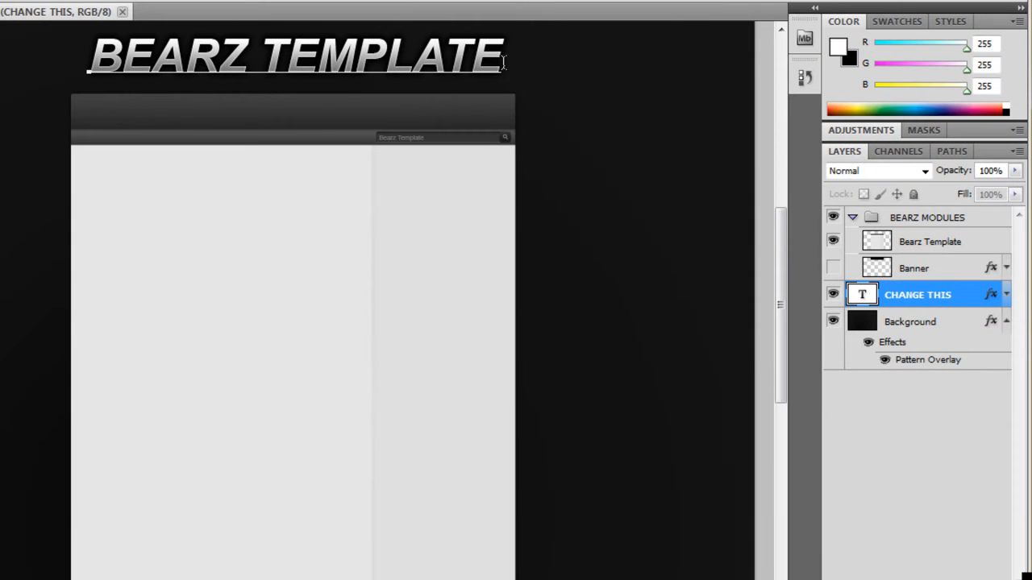
{"action": "key", "text": "ctrl+a"}
{"action": "type", "text": "Ds"}
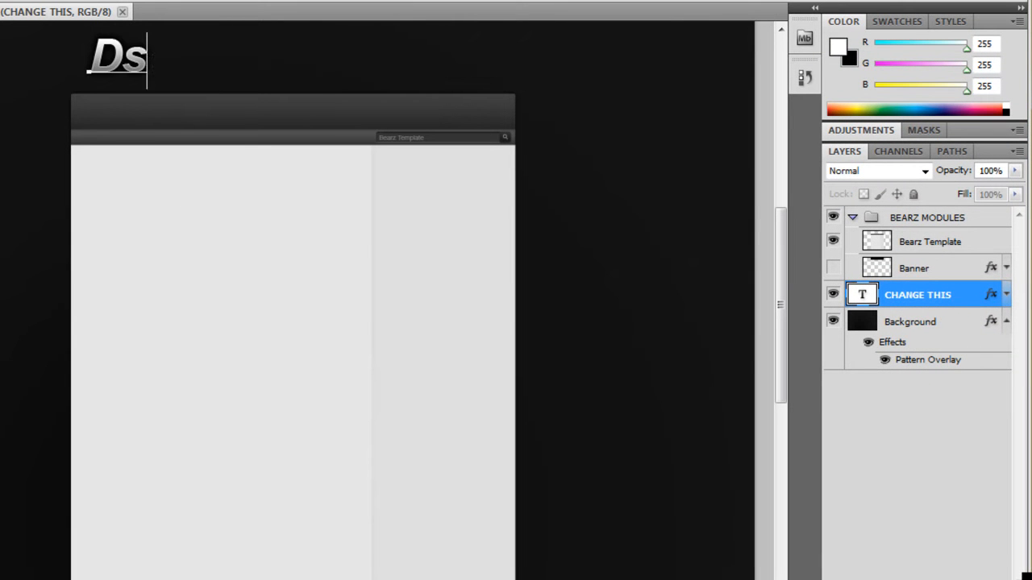
{"action": "key", "text": "BackSpace"}
{"action": "type", "text": "22responses"}
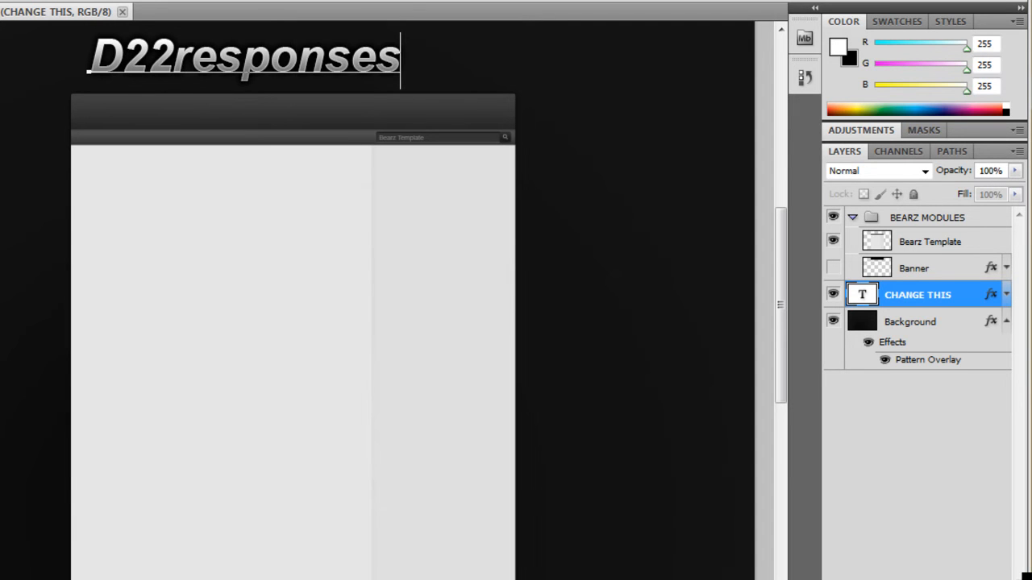
{"action": "key", "text": "ctrl+Return"}
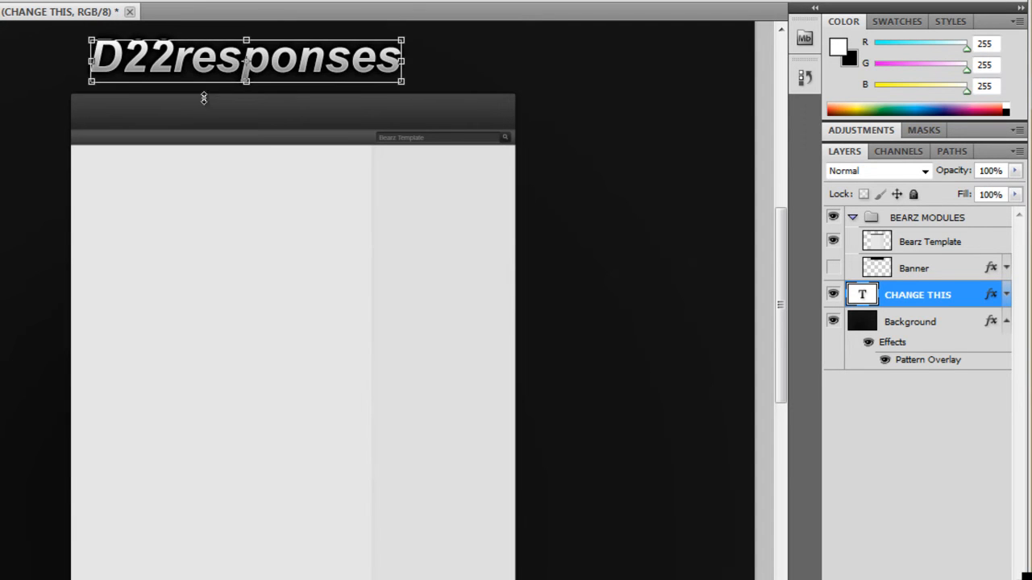
{"action": "left_click_drag", "start_coordinate": [206, 73], "coordinate": [253, 71]}
Set the title's font to Aircruiser 3D Italic and centre the title above the dark header bar
{"action": "key", "text": "t"}
{"action": "left_click", "coordinate": [346, 61]}
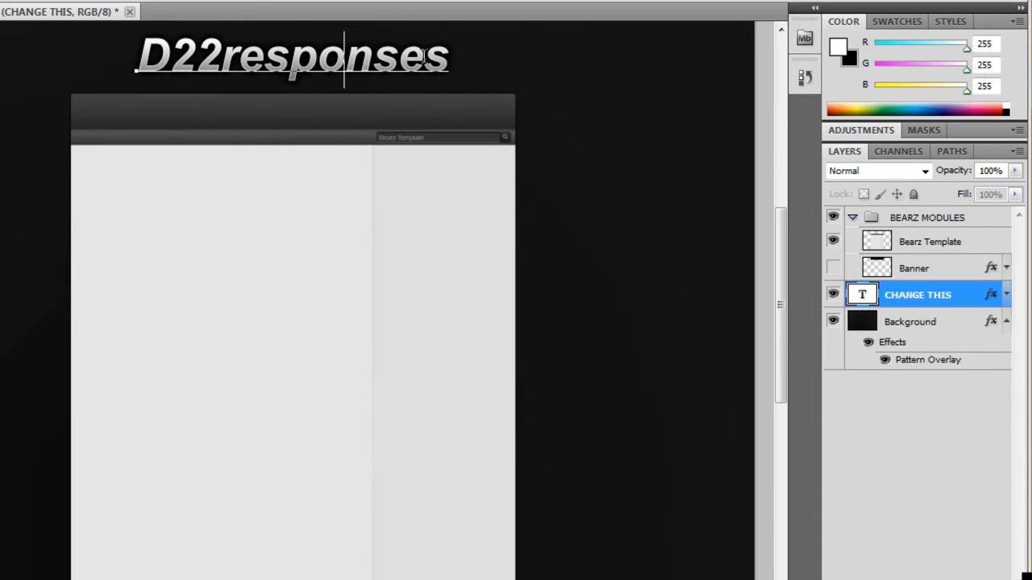
{"action": "left_click_drag", "start_coordinate": [447, 57], "coordinate": [108, 44]}
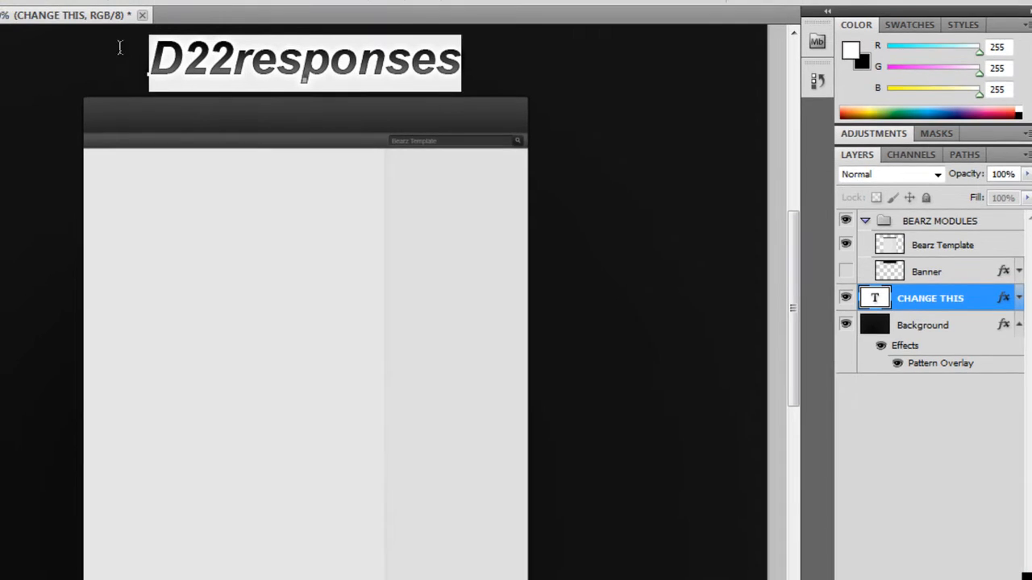
{"action": "left_click", "coordinate": [177, 40]}
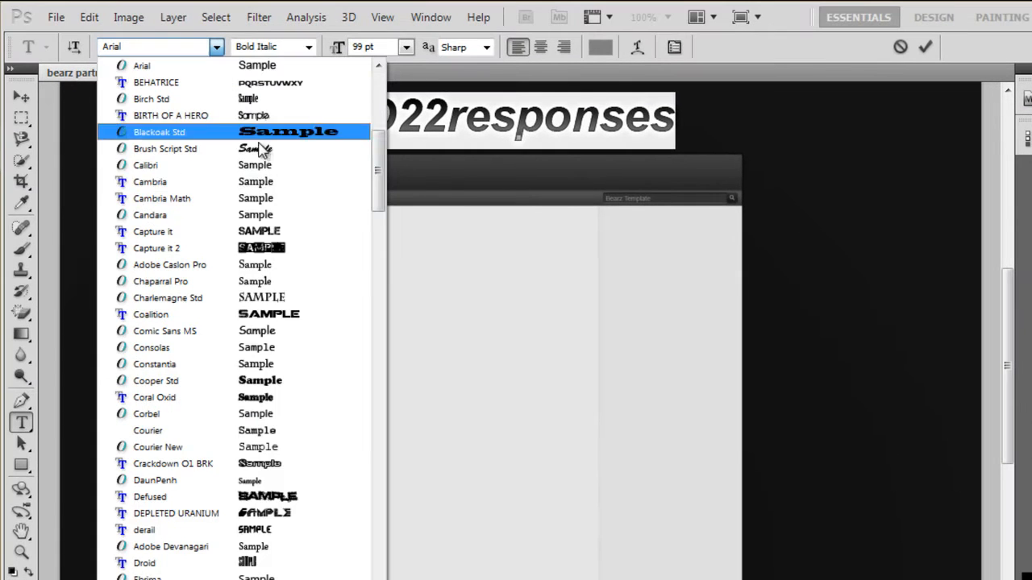
{"action": "left_click_drag", "start_coordinate": [378, 179], "coordinate": [379, 112]}
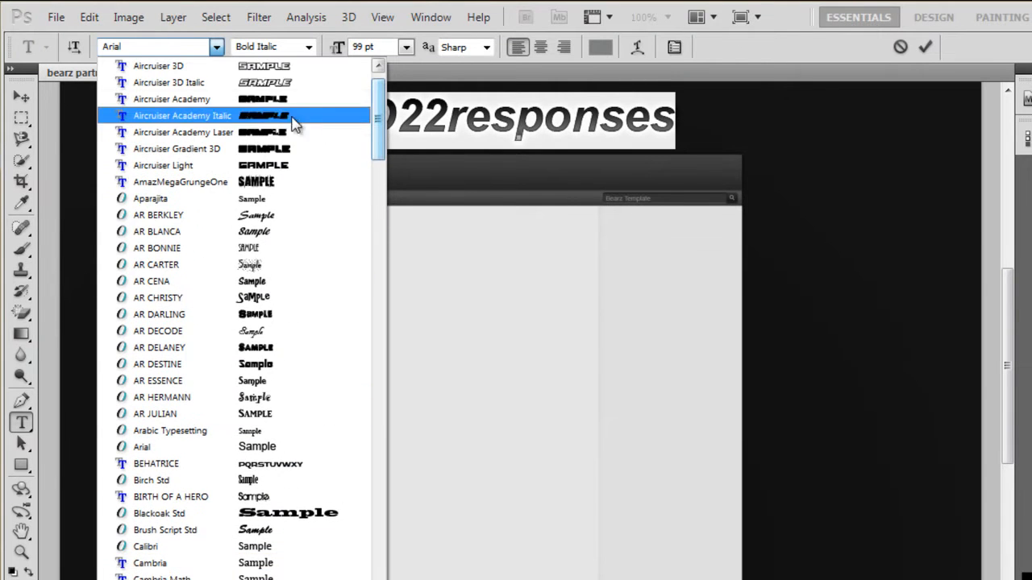
{"action": "left_click", "coordinate": [274, 77]}
{"action": "left_click", "coordinate": [21, 97]}
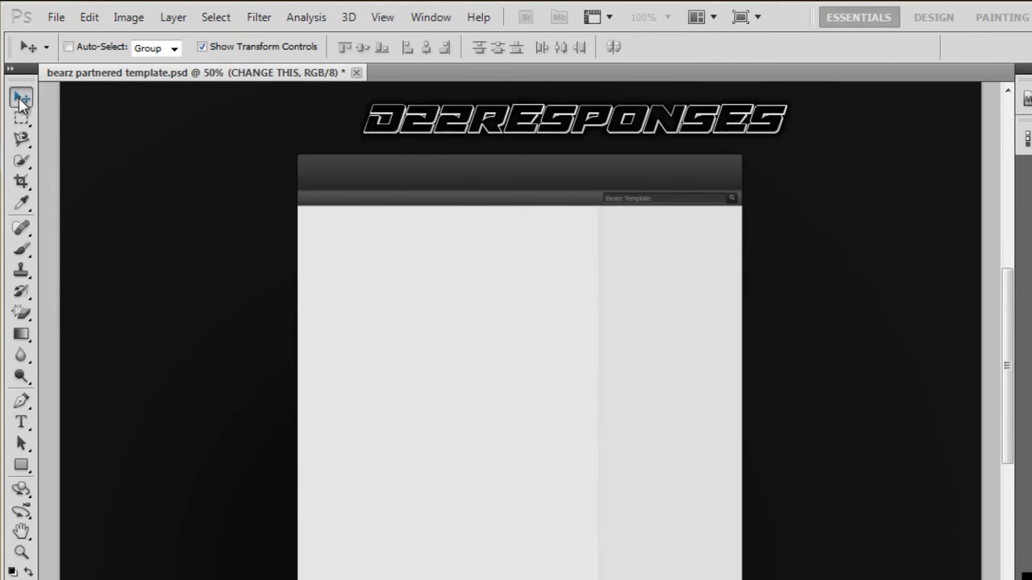
{"action": "left_click_drag", "start_coordinate": [634, 126], "coordinate": [580, 123]}
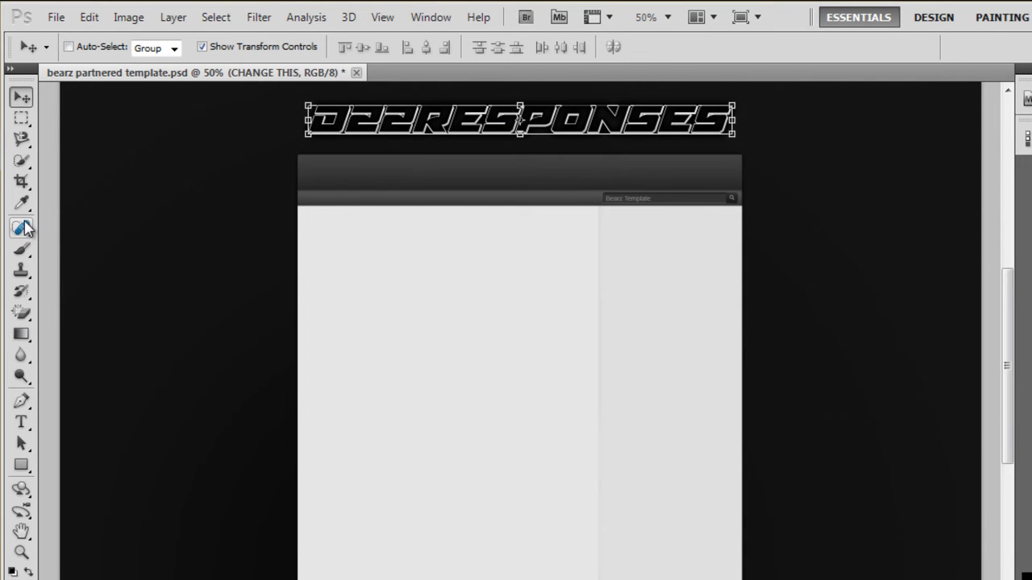
Browse for files to open in Downloads, going into Vector Social Media Icons, the PNG folder and its 32px subfolder
{"action": "left_click", "coordinate": [55, 17]}
{"action": "left_click", "coordinate": [85, 52]}
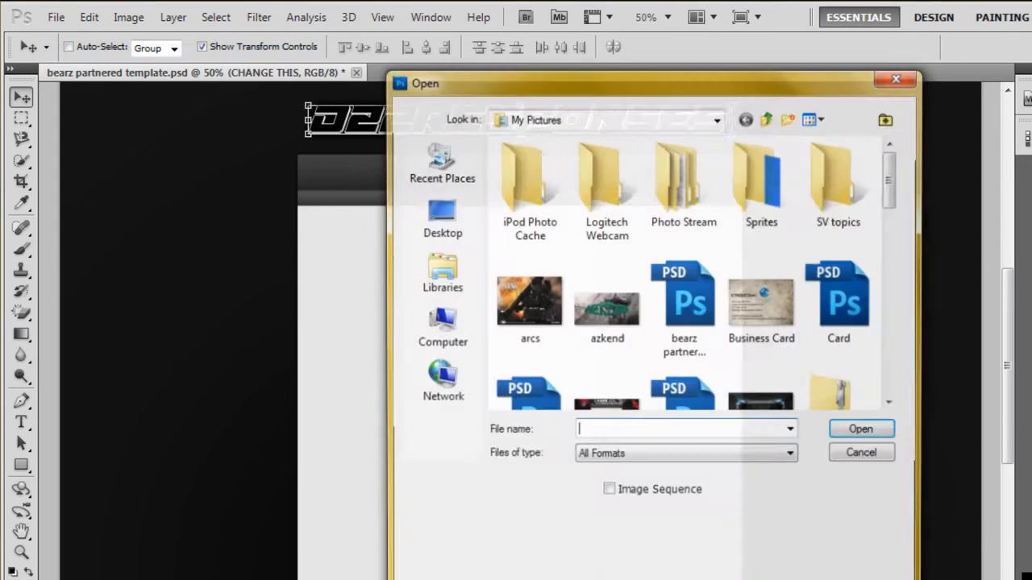
{"action": "left_click", "coordinate": [446, 274]}
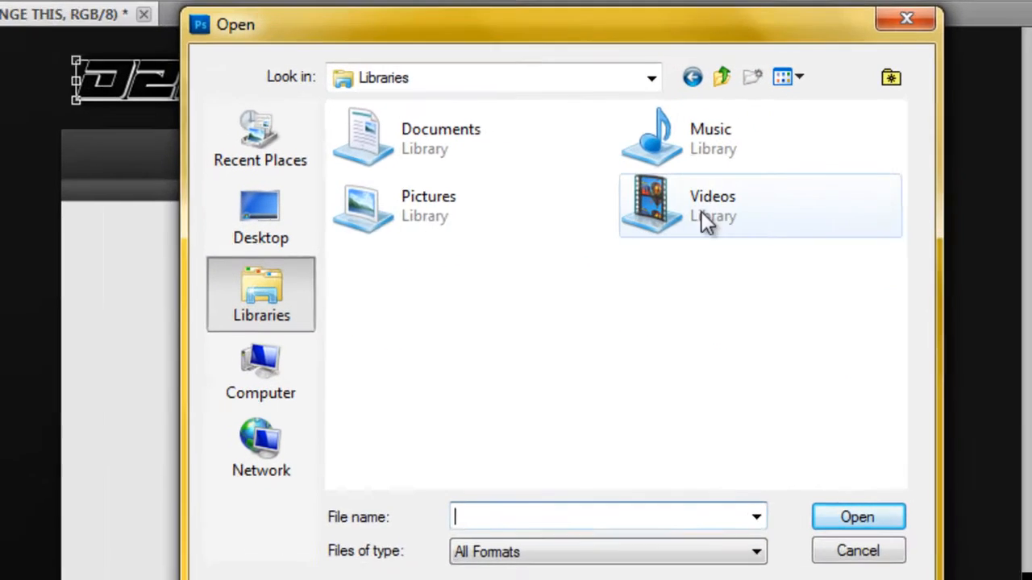
{"action": "left_click", "coordinate": [310, 161]}
{"action": "double_click", "coordinate": [332, 193]}
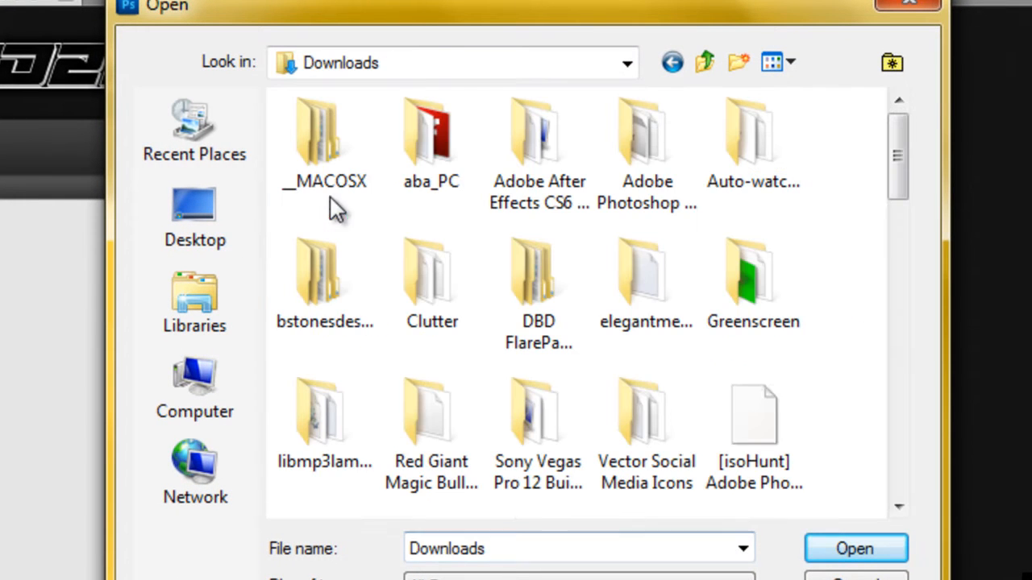
{"action": "mouse_move", "coordinate": [907, 189]}
{"action": "left_mouse_down"}
{"action": "mouse_move", "coordinate": [912, 249]}
{"action": "mouse_move", "coordinate": [906, 204]}
{"action": "left_mouse_up"}
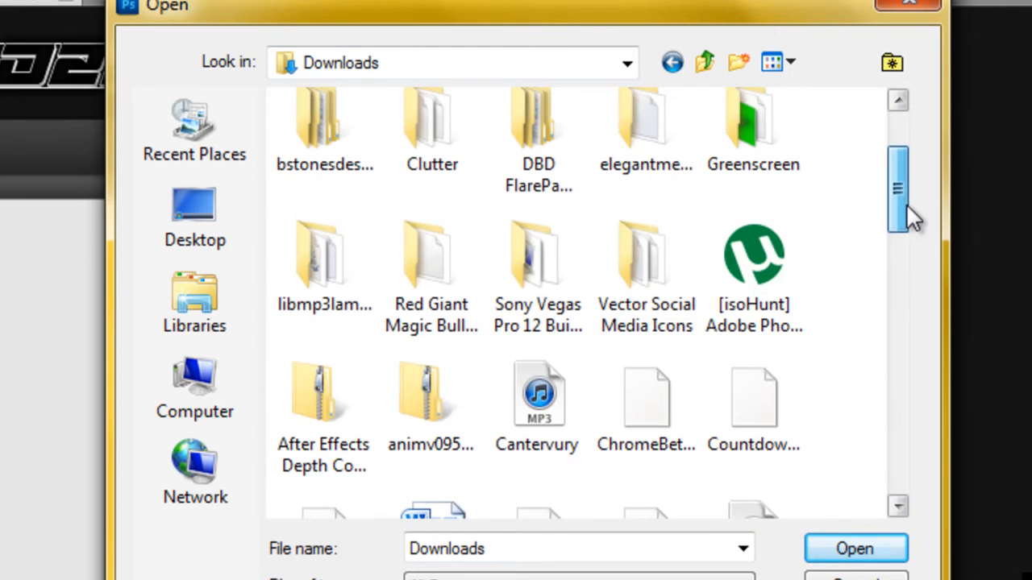
{"action": "double_click", "coordinate": [654, 266]}
{"action": "double_click", "coordinate": [338, 137]}
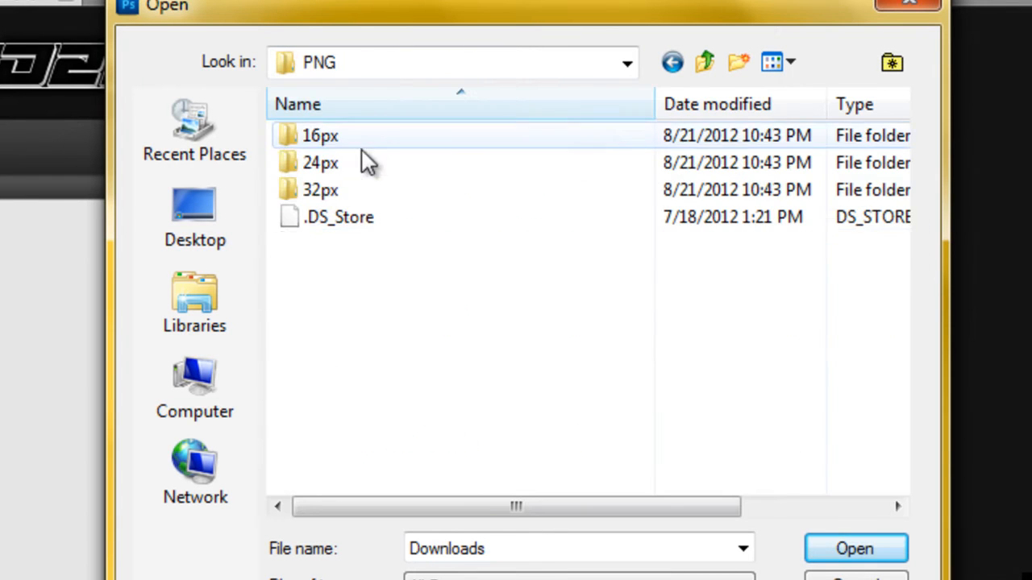
{"action": "double_click", "coordinate": [343, 194]}
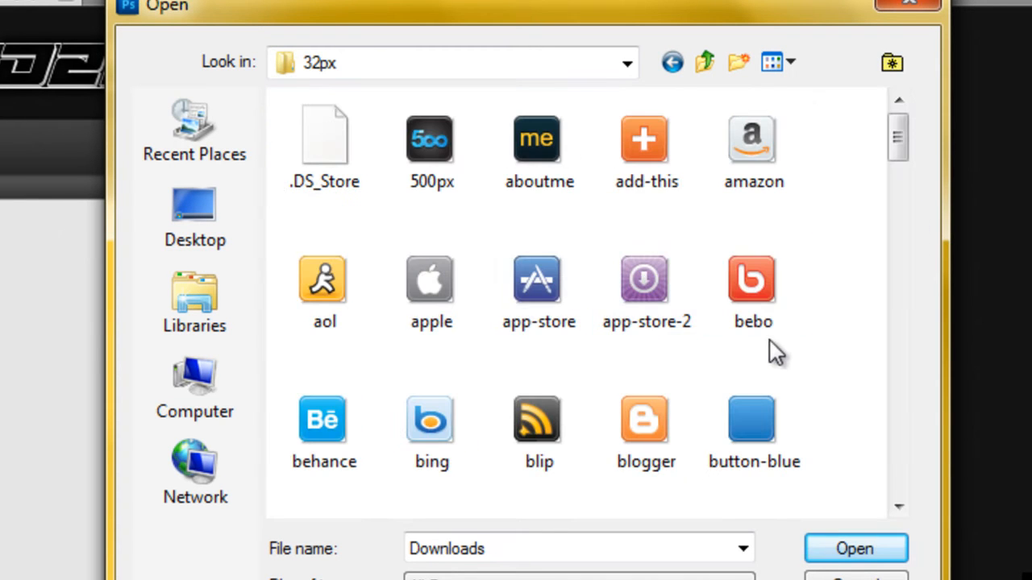
Open the paypal, yahoo and youtube icons together from the 32px folder
{"action": "left_click_drag", "start_coordinate": [890, 134], "coordinate": [895, 470]}
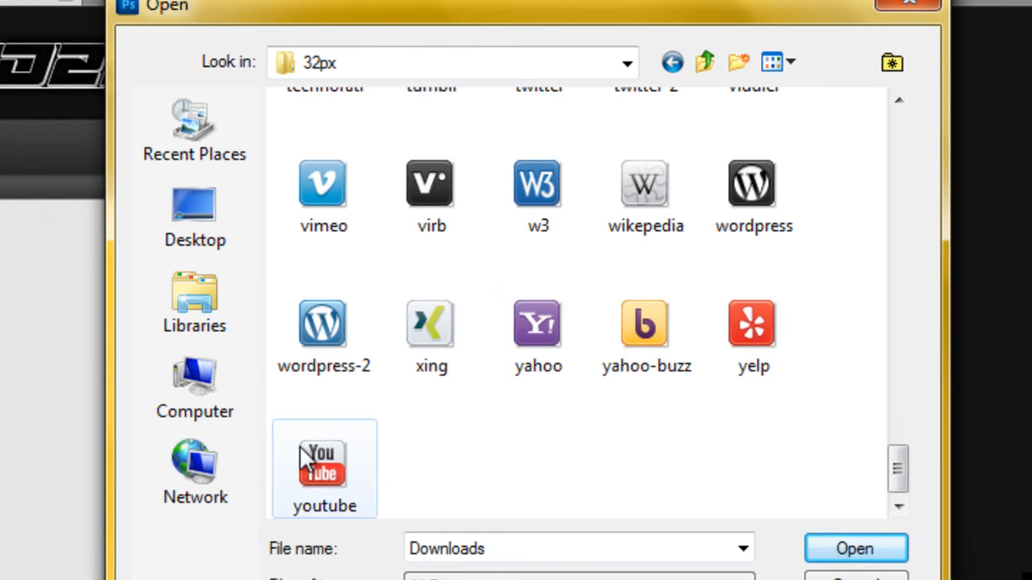
{"action": "left_click", "coordinate": [326, 468]}
{"action": "left_click", "coordinate": [542, 347], "text": "ctrl"}
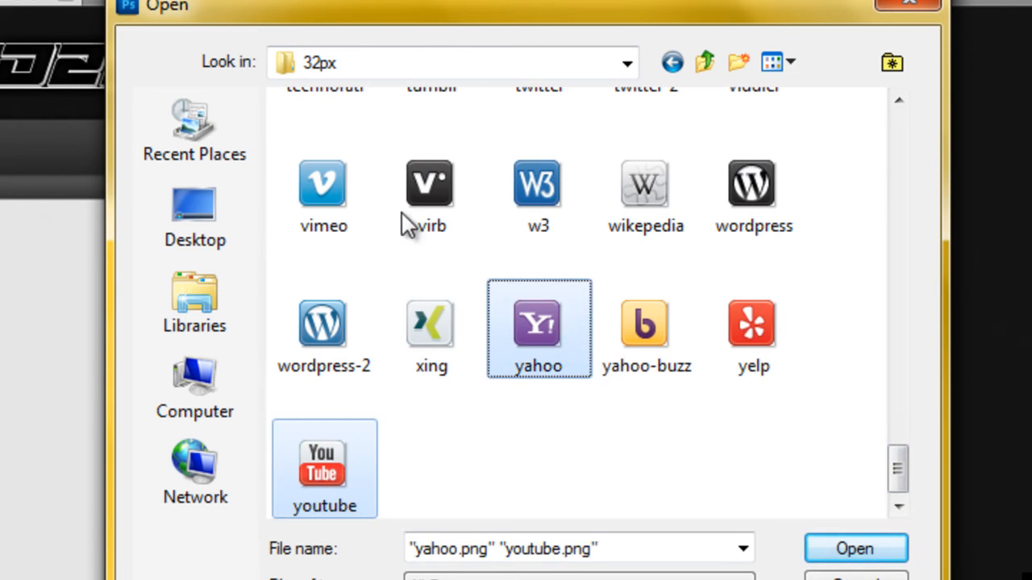
{"action": "left_click_drag", "start_coordinate": [902, 475], "coordinate": [898, 385]}
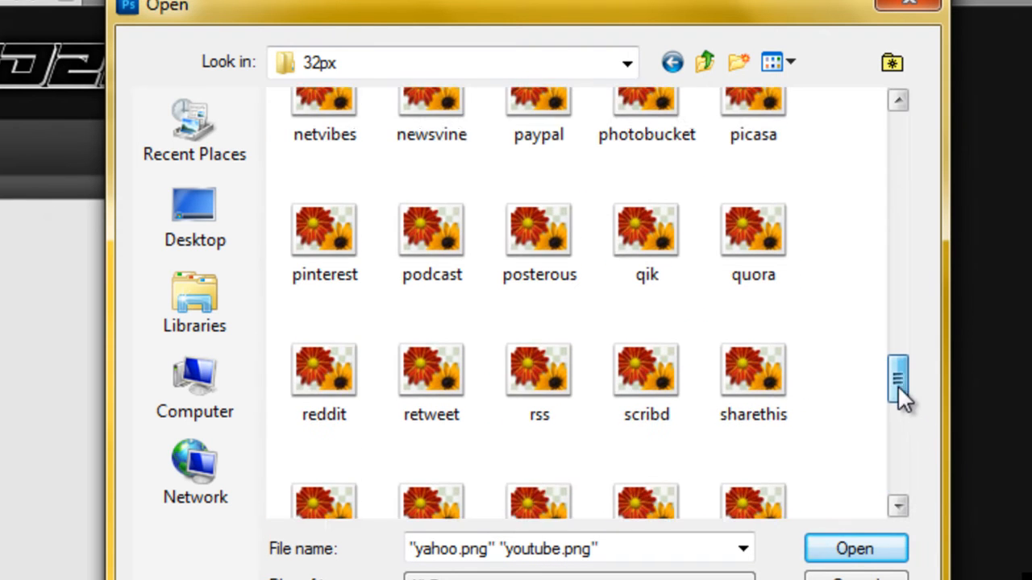
{"action": "left_click", "coordinate": [537, 129], "text": "ctrl"}
{"action": "left_click", "coordinate": [843, 561]}
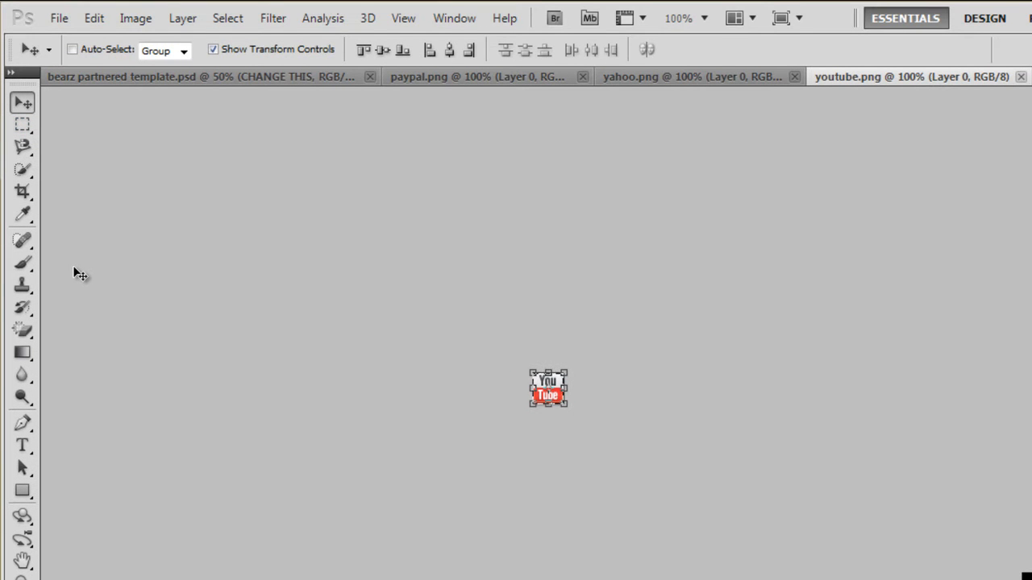
Add the YouTube icon to the template on a new layer beneath Banner in the BEARZ MODULES group, positioned just under the title
{"action": "left_click", "coordinate": [137, 77]}
{"action": "left_click", "coordinate": [932, 460]}
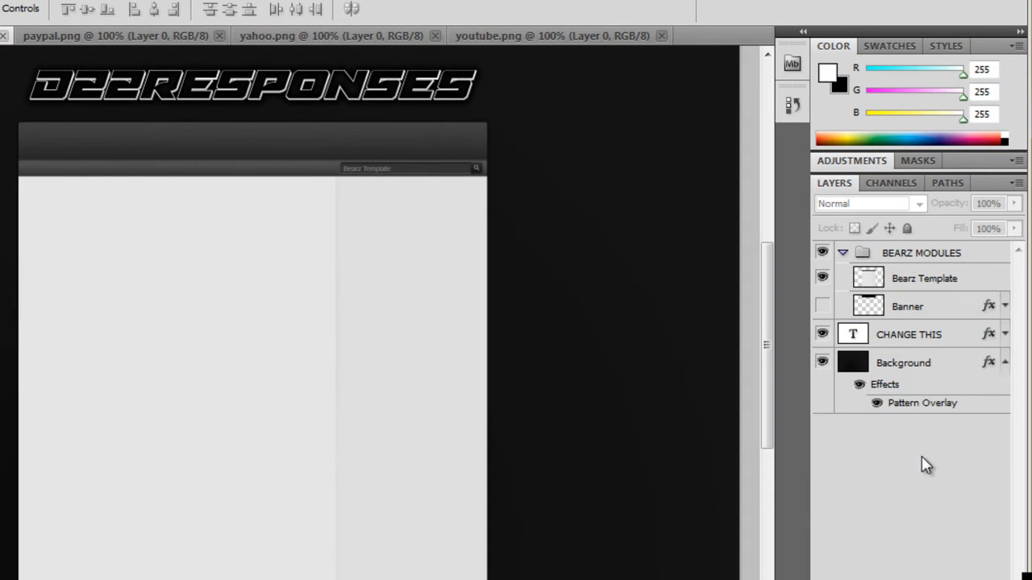
{"action": "left_click", "coordinate": [961, 579]}
{"action": "left_click_drag", "start_coordinate": [905, 286], "coordinate": [907, 254]}
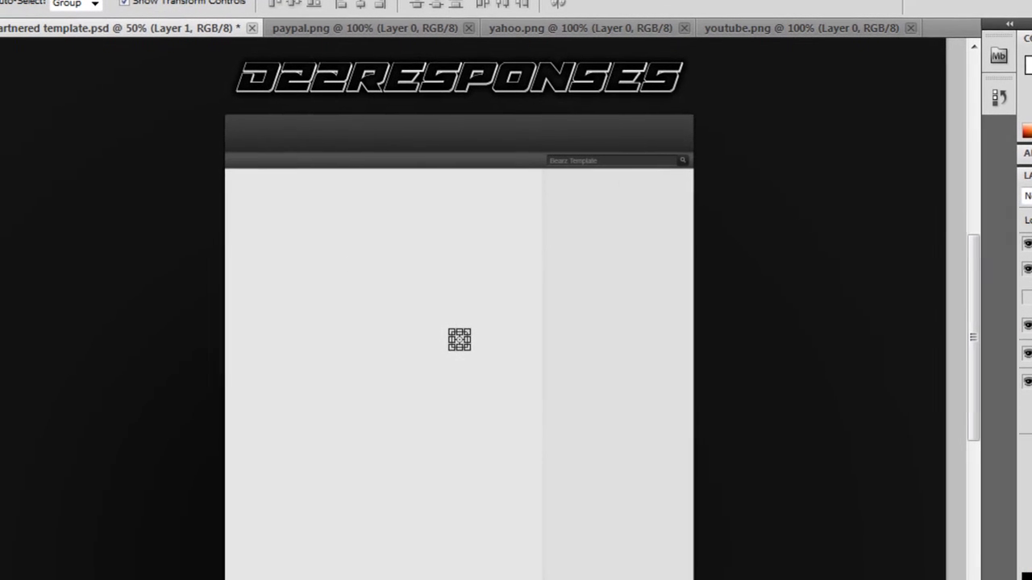
{"action": "left_click_drag", "start_coordinate": [471, 350], "coordinate": [403, 109]}
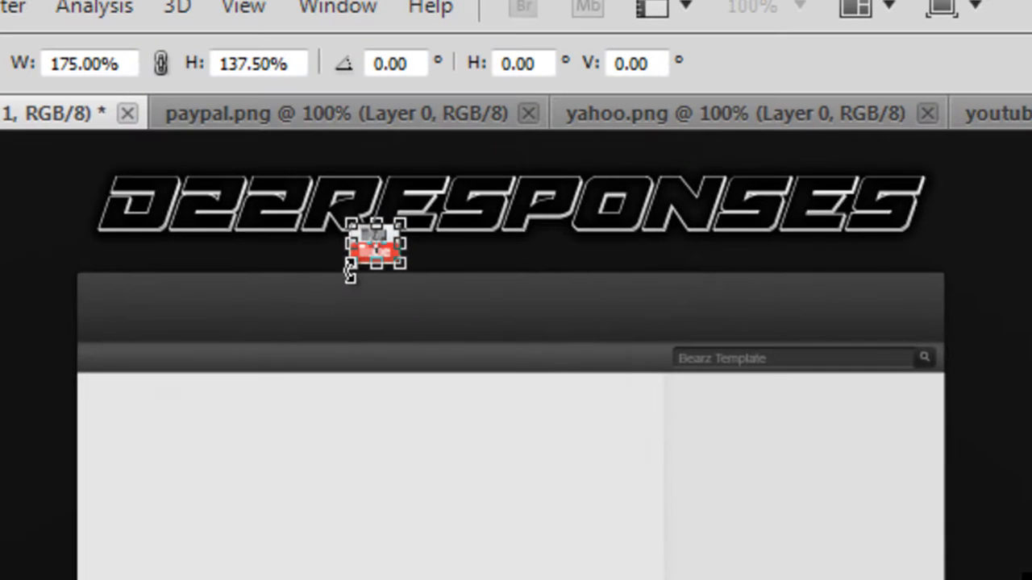
Scale the YouTube icon to 112.50% width and 106.25% height and apply the transformation
{"action": "mouse_move", "coordinate": [405, 268]}
{"action": "left_mouse_down"}
{"action": "mouse_move", "coordinate": [375, 266]}
{"action": "mouse_move", "coordinate": [377, 256]}
{"action": "mouse_move", "coordinate": [407, 262]}
{"action": "left_mouse_up"}
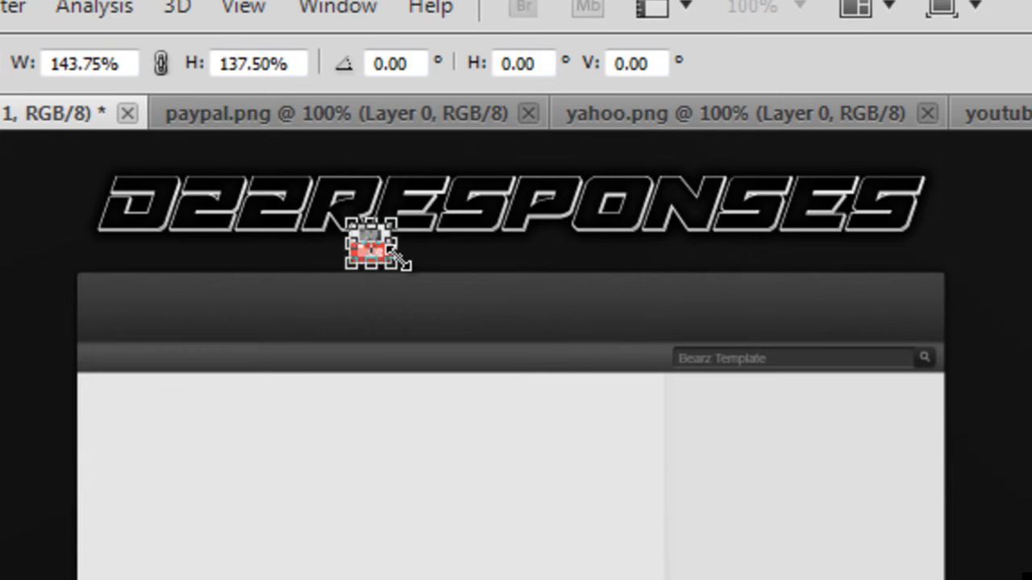
{"action": "left_click_drag", "start_coordinate": [395, 220], "coordinate": [388, 229]}
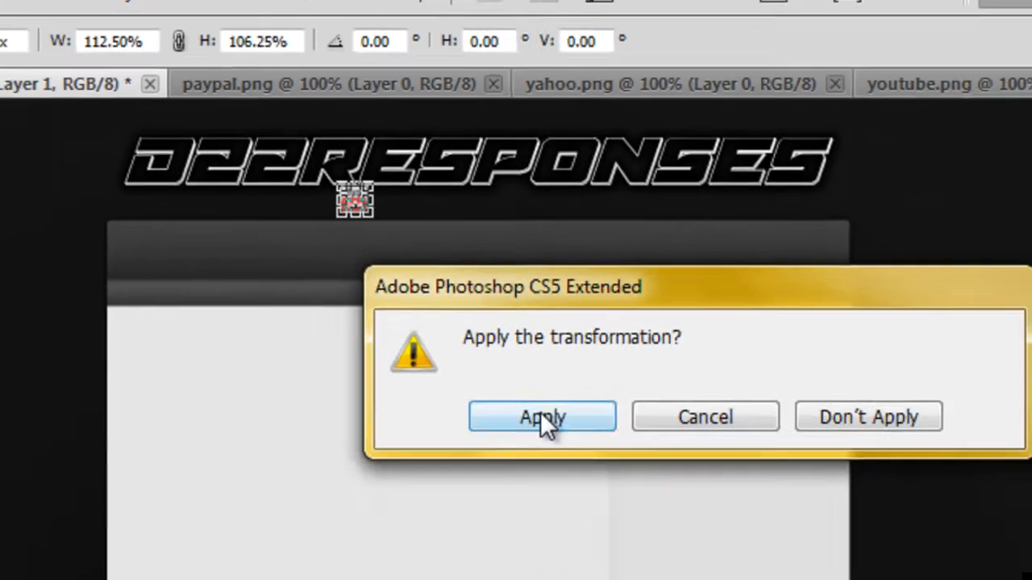
{"action": "left_click", "coordinate": [587, 504]}
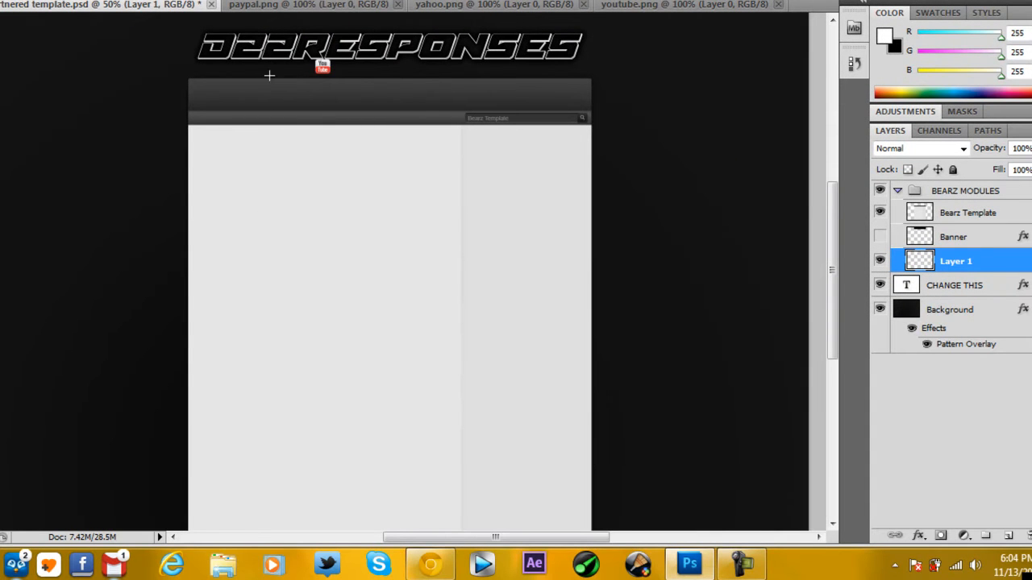
Nudge the YouTube icon five steps down and four steps right beneath the title
{"action": "left_click_drag", "start_coordinate": [323, 63], "coordinate": [323, 64]}
{"action": "key", "text": "Down"}
{"action": "key", "text": "Down"}
{"action": "key", "text": "Down"}
{"action": "key", "text": "Down"}
{"action": "key", "text": "Down"}
{"action": "key", "text": "Right"}
{"action": "key", "text": "Right"}
{"action": "key", "text": "Right"}
{"action": "key", "text": "Right"}
{"action": "key", "text": "Return"}
{"action": "left_click", "coordinate": [358, 8]}
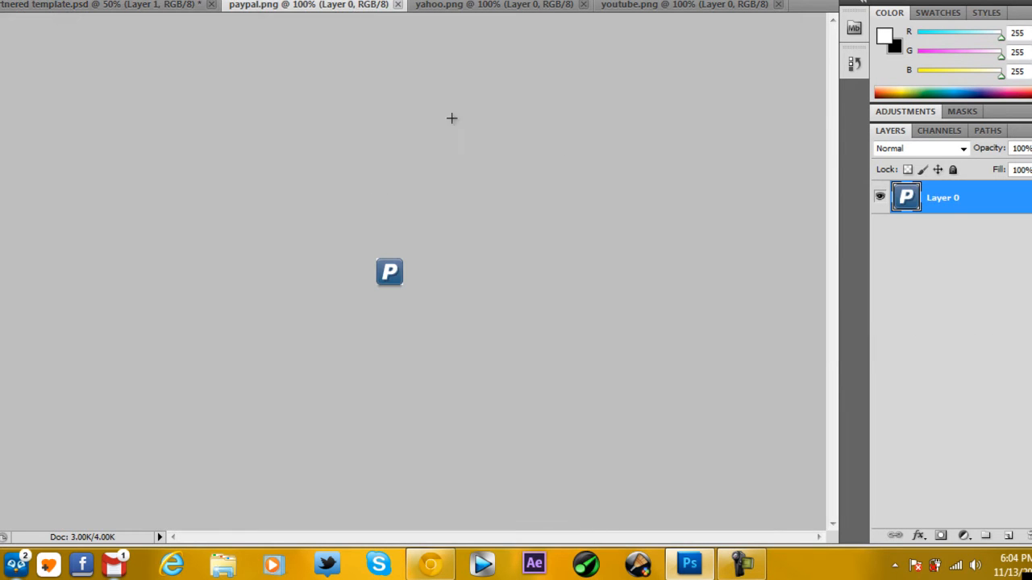
{"action": "left_click", "coordinate": [72, 6]}
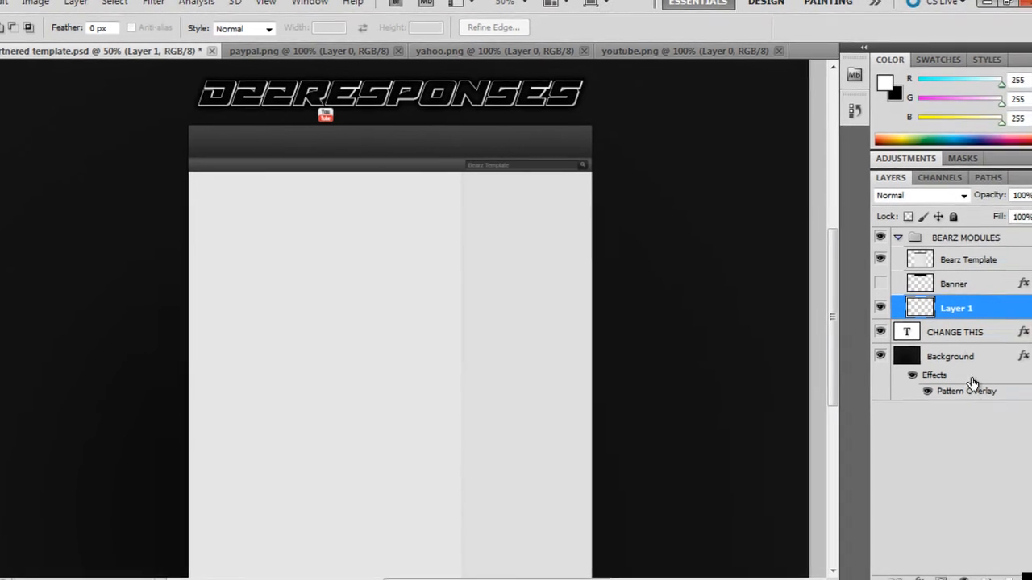
Select the Background layer, hide and reshow it as a check, and activate the Brush tool
{"action": "left_click", "coordinate": [1008, 360]}
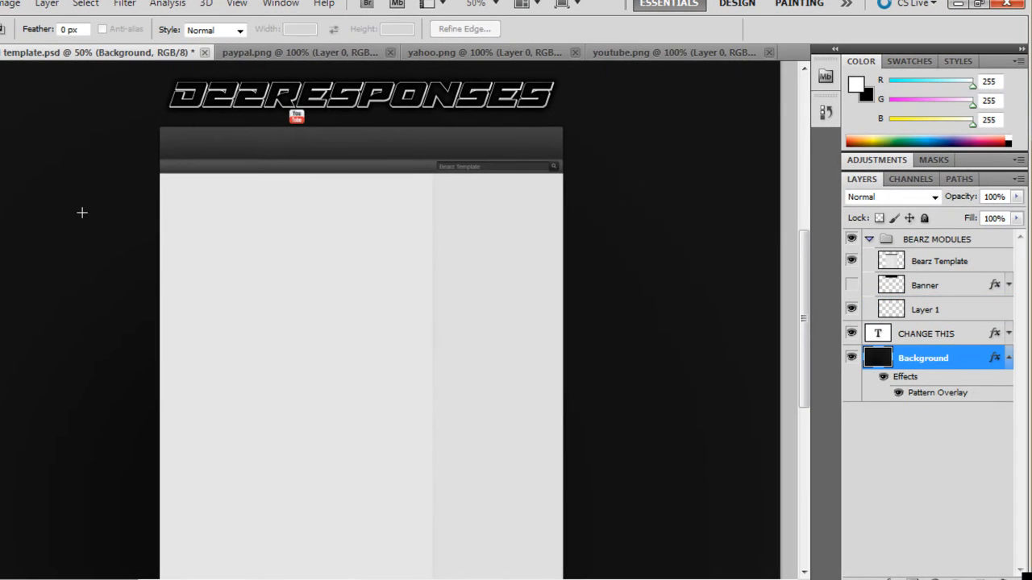
{"action": "left_click", "coordinate": [850, 357]}
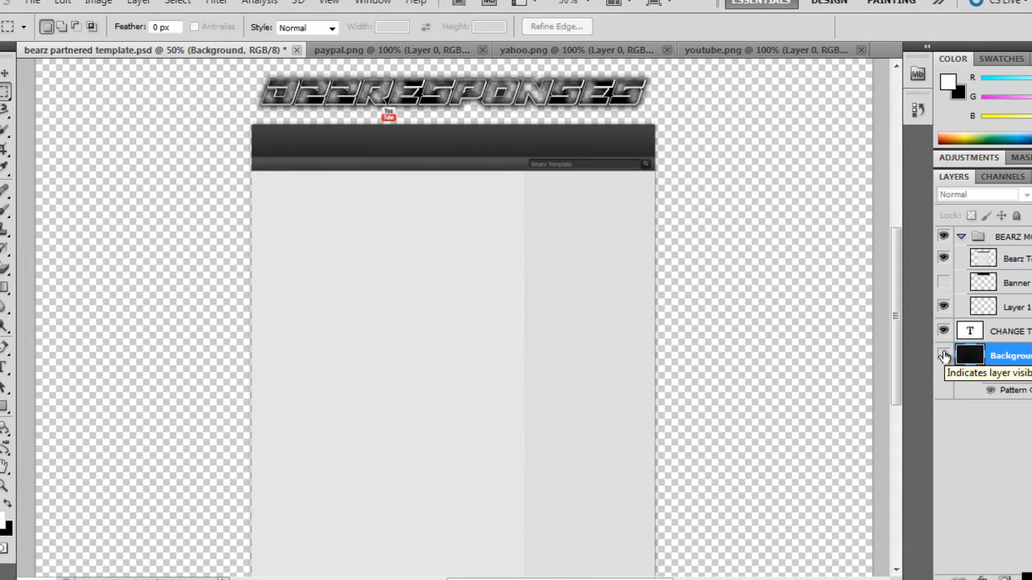
{"action": "left_click", "coordinate": [944, 356]}
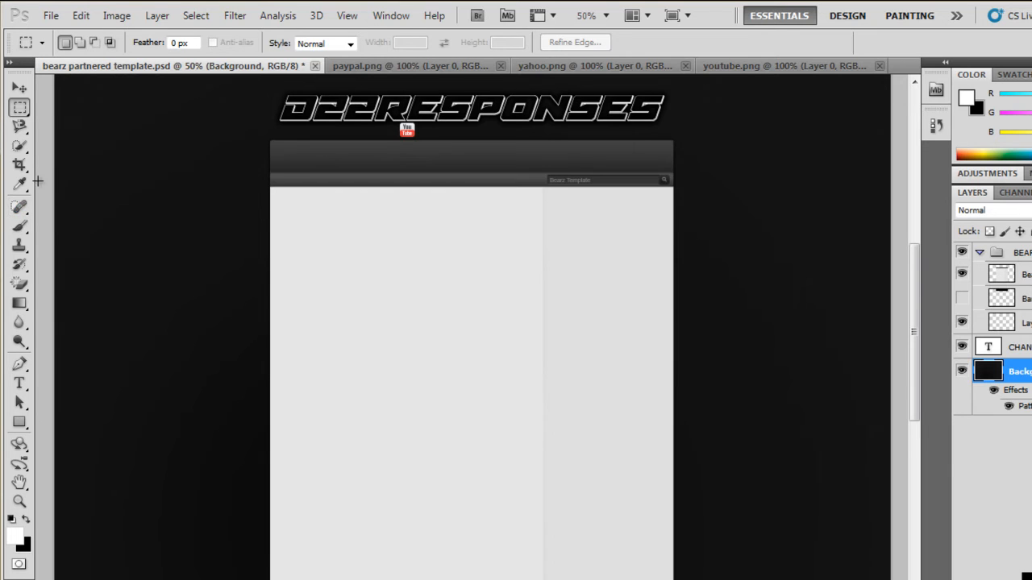
{"action": "left_click", "coordinate": [27, 231]}
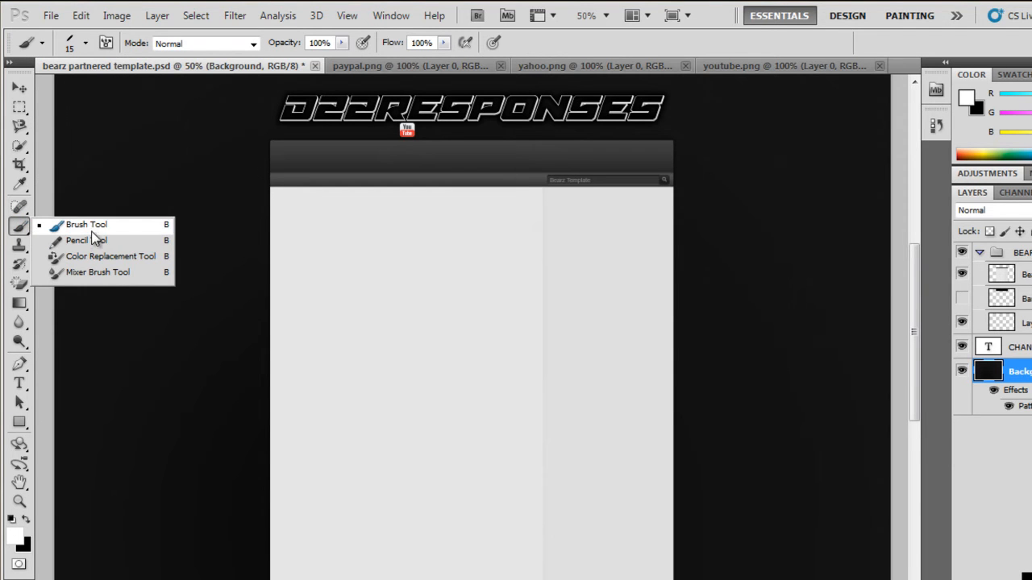
{"action": "left_click", "coordinate": [86, 226]}
Replace the current brushes with the Drop Shadow Brushes set
{"action": "left_click", "coordinate": [85, 44]}
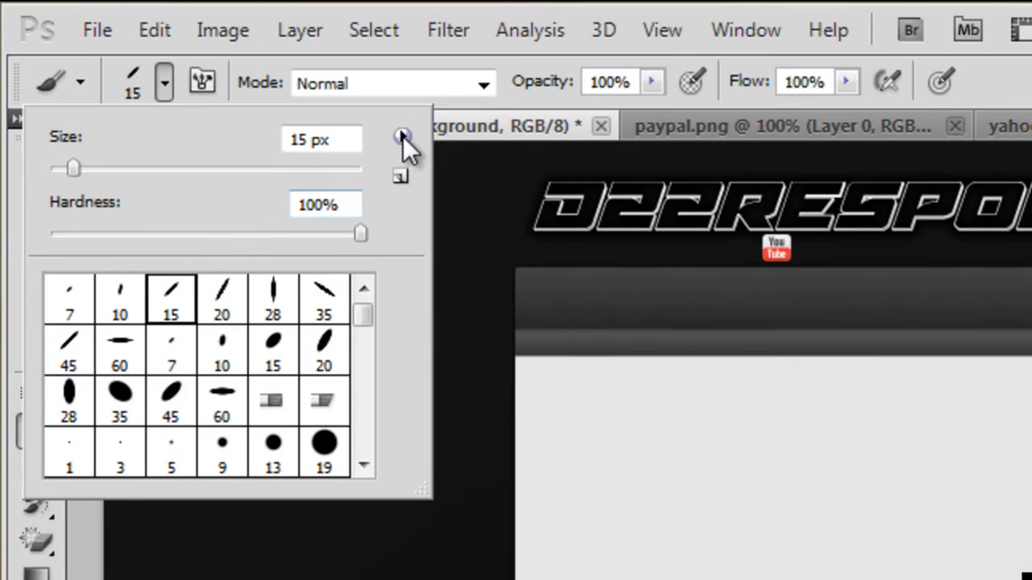
{"action": "left_click", "coordinate": [402, 135]}
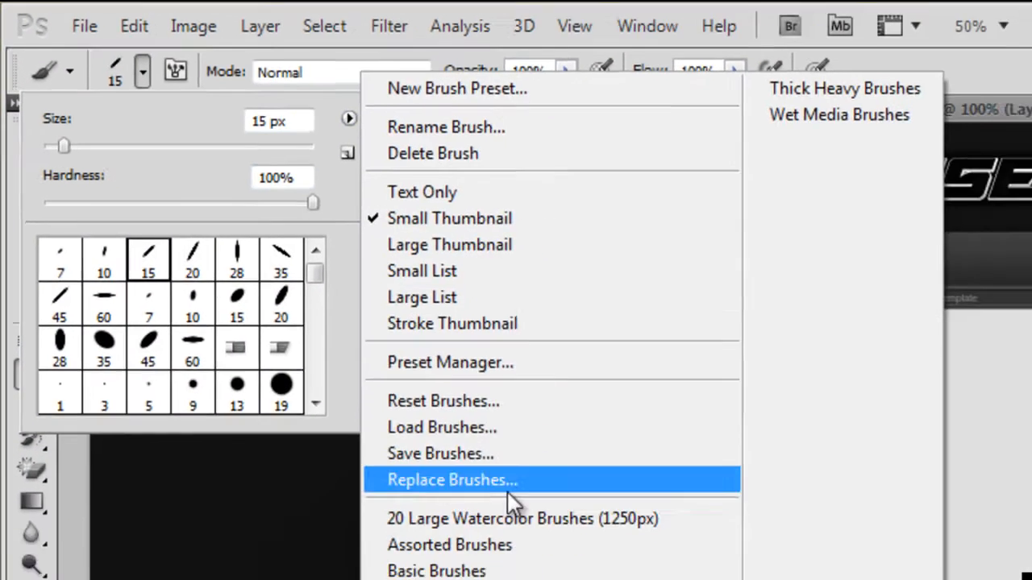
{"action": "left_click", "coordinate": [330, 458]}
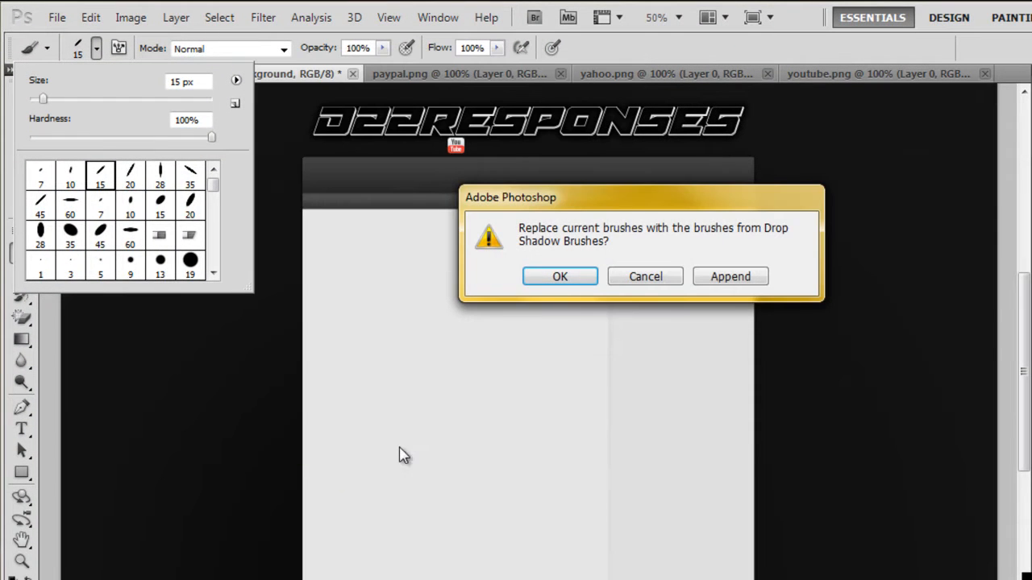
{"action": "left_click", "coordinate": [567, 273]}
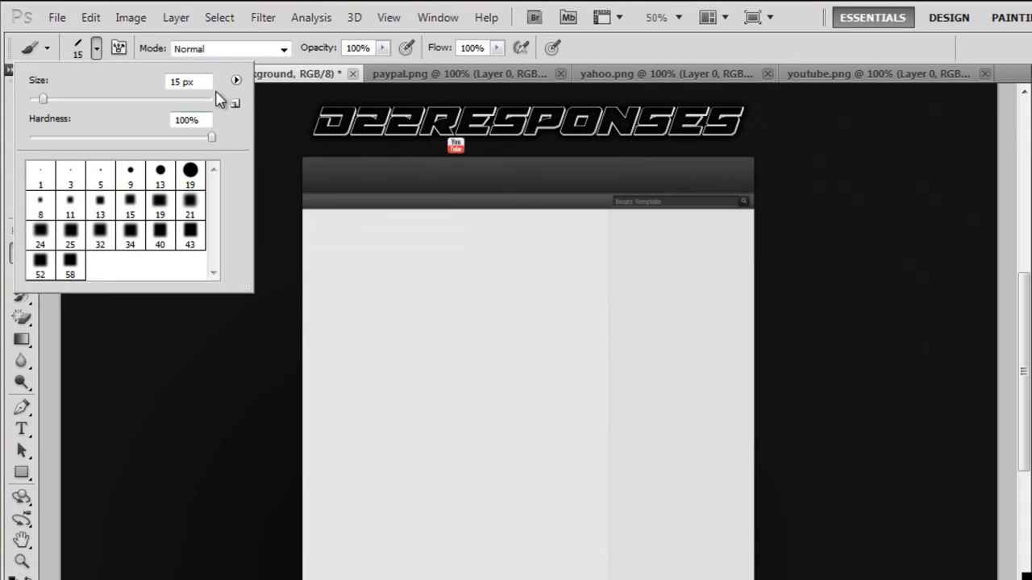
Replace the brush set with 20 Large Watercolor Brushes (1250px) and choose a 1250 px splatter brush
{"action": "left_click", "coordinate": [236, 80]}
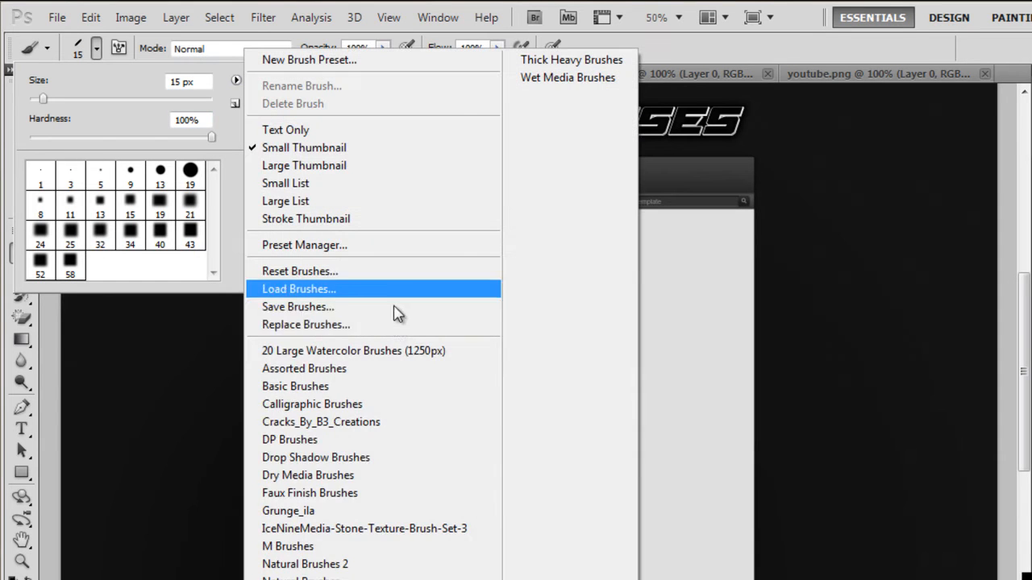
{"action": "left_click", "coordinate": [387, 351]}
{"action": "left_click", "coordinate": [559, 276]}
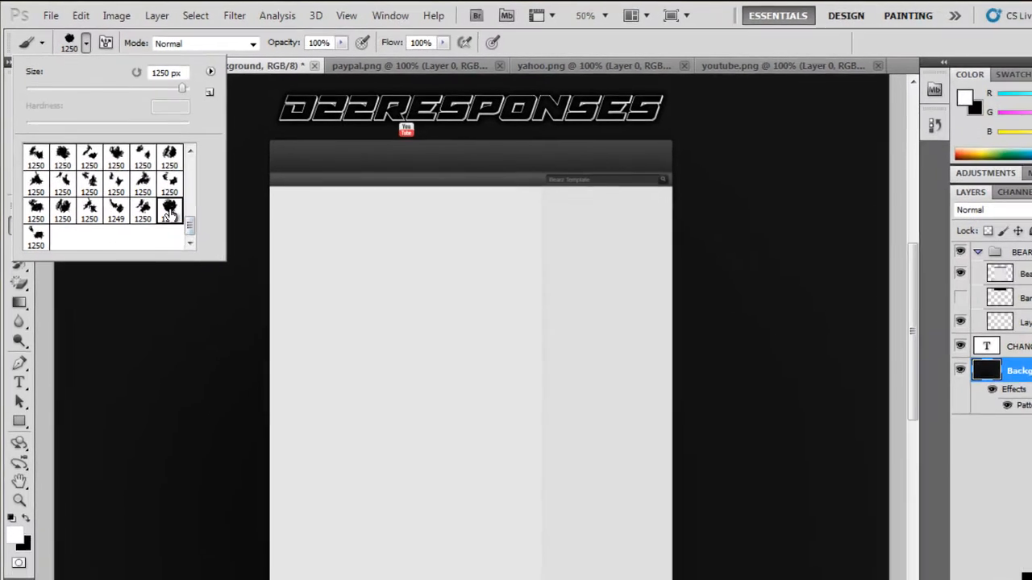
{"action": "left_click", "coordinate": [791, 42]}
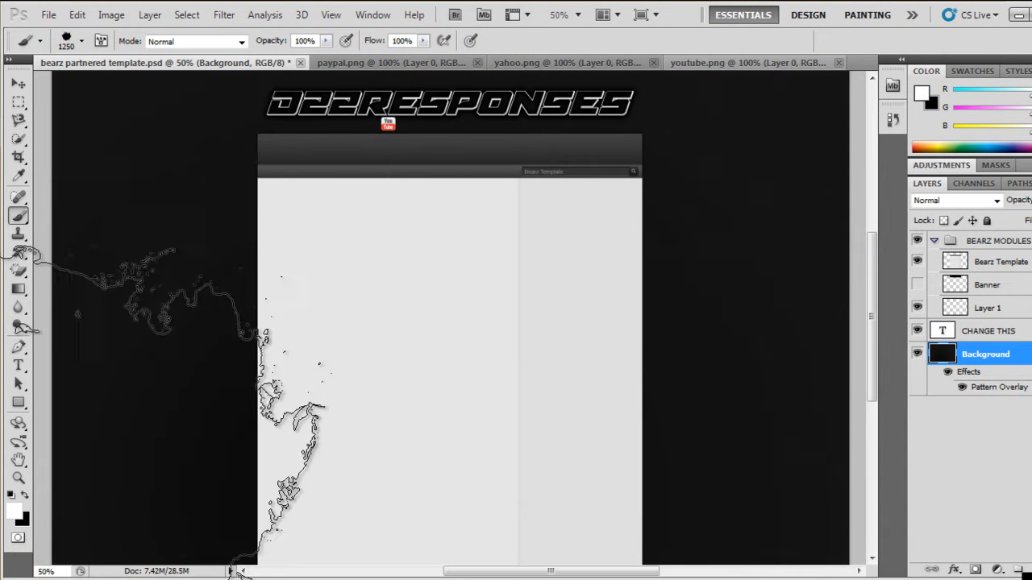
Set the foreground colour to bright yellow (eef606)
{"action": "left_click", "coordinate": [19, 511]}
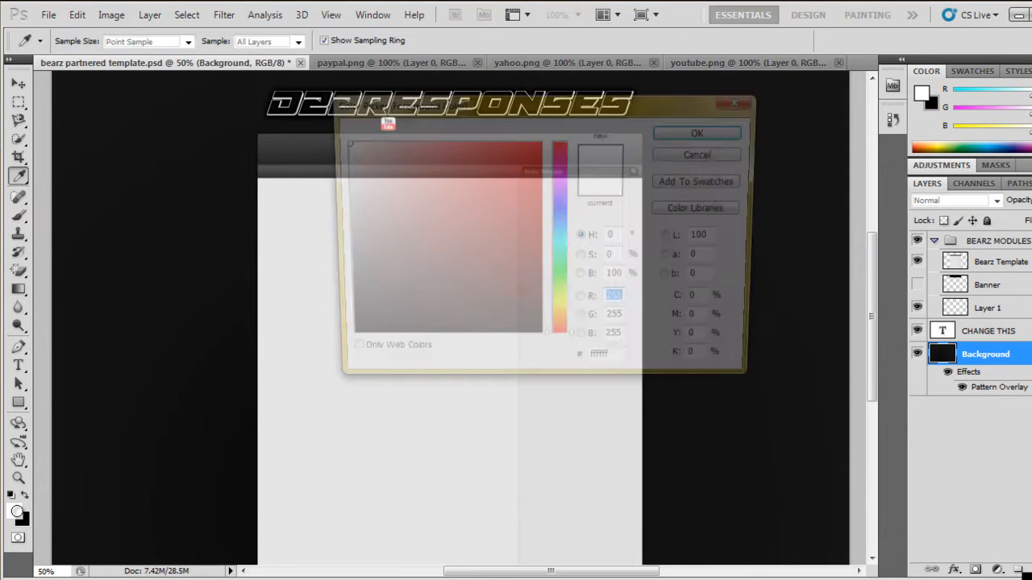
{"action": "left_click", "coordinate": [564, 310]}
{"action": "left_click", "coordinate": [537, 147]}
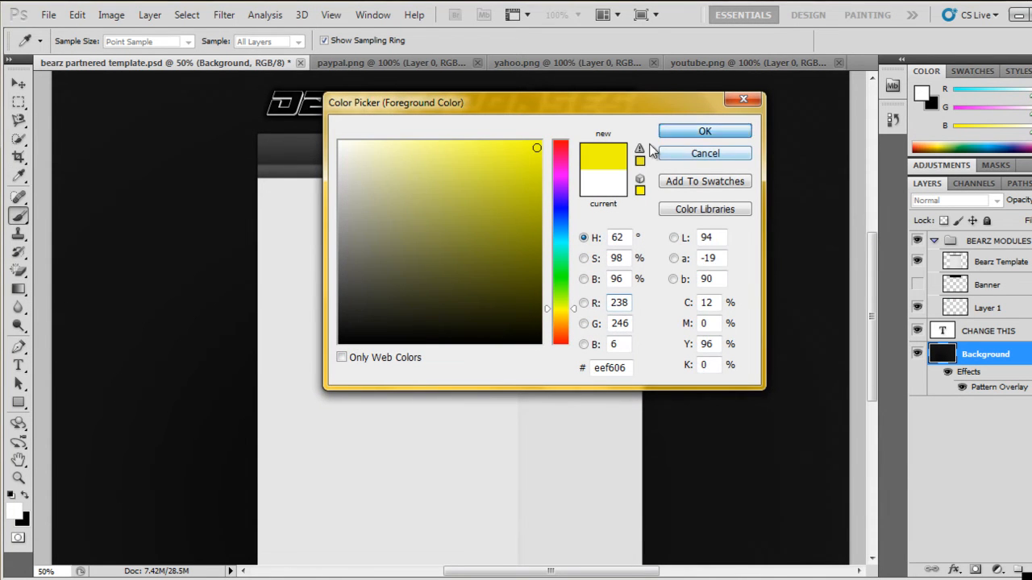
{"action": "left_click", "coordinate": [693, 132]}
Set the background colour to a medium grey (a59f9f)
{"action": "left_click", "coordinate": [24, 524]}
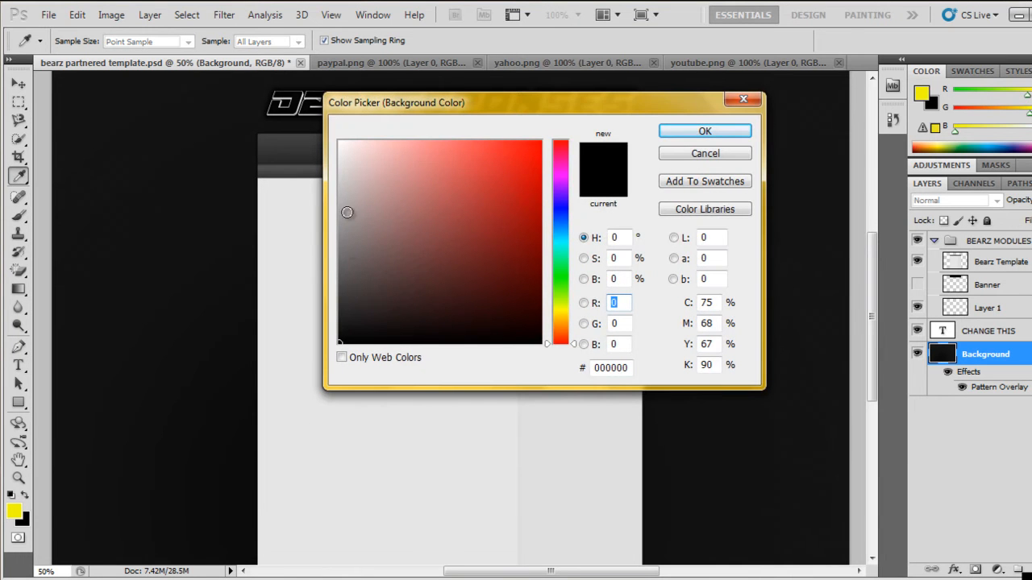
{"action": "left_click", "coordinate": [349, 327]}
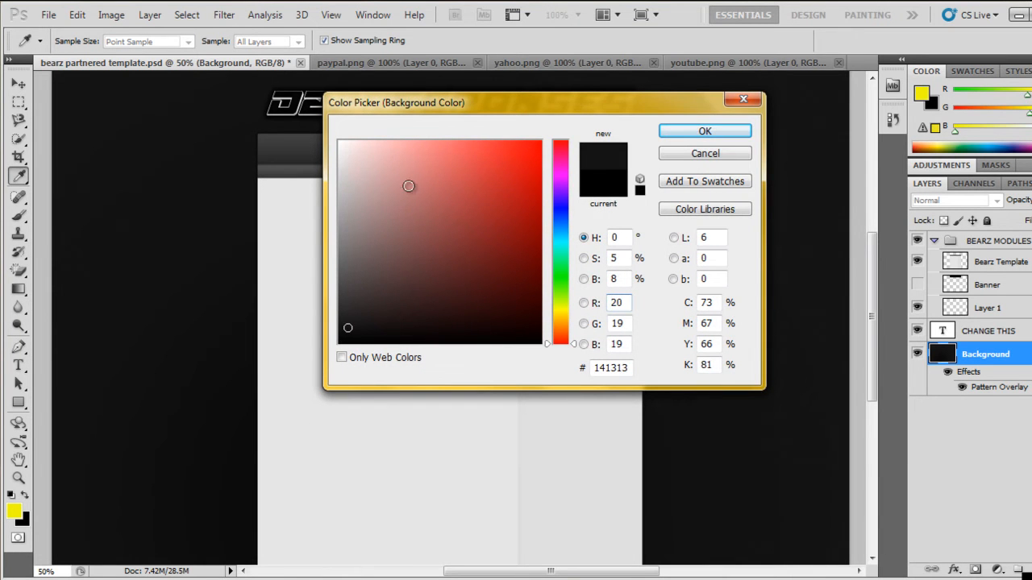
{"action": "left_click", "coordinate": [346, 212]}
{"action": "left_click", "coordinate": [720, 134]}
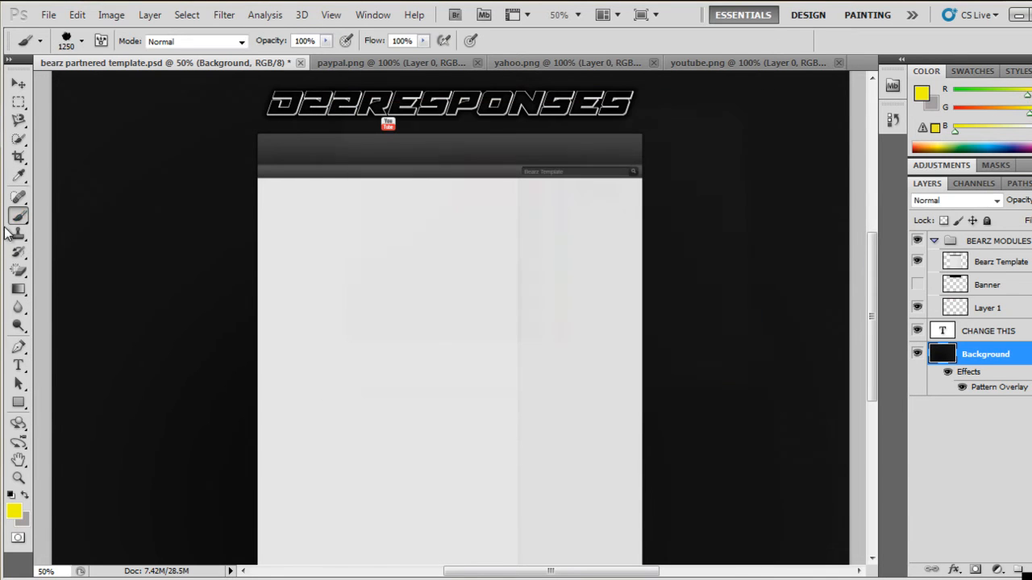
Stamp two overlapping yellow watercolor splatters on the Background layer along the left side of the channel box
{"action": "left_click", "coordinate": [153, 290]}
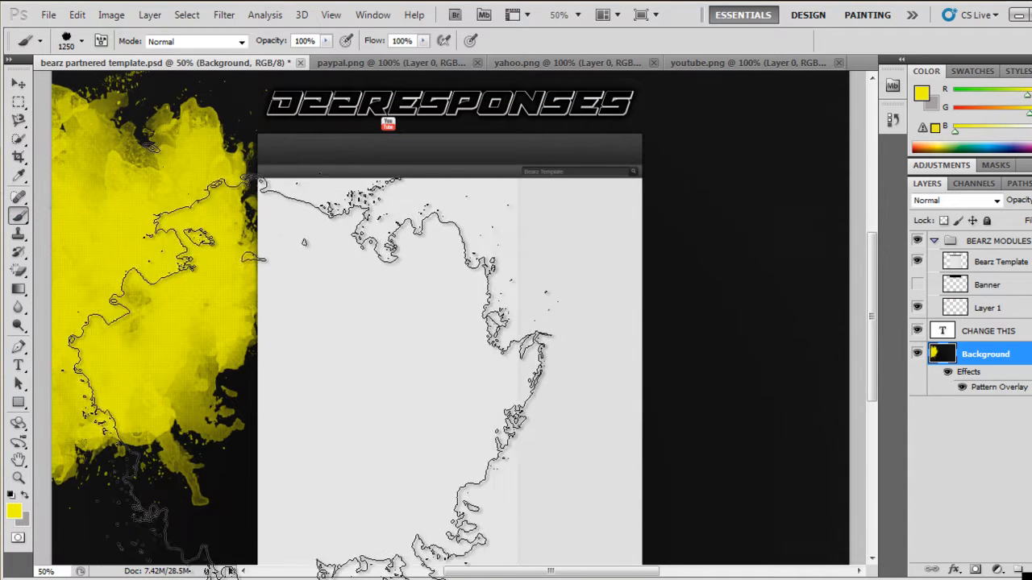
{"action": "left_click", "coordinate": [220, 405]}
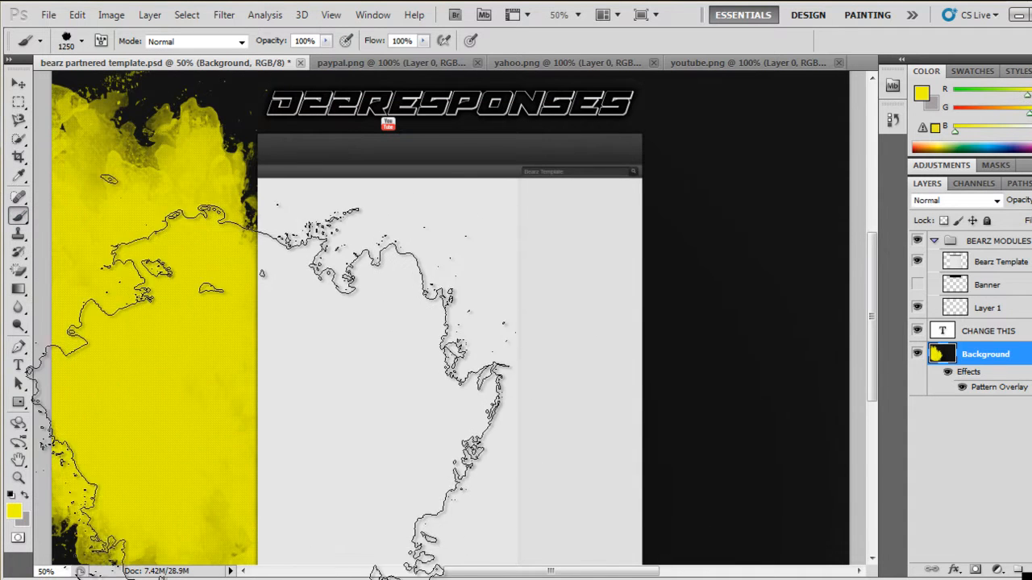
{"action": "scroll", "coordinate": [267, 420], "scroll_direction": "down", "scroll_amount": 2}
{"action": "scroll", "coordinate": [267, 424], "scroll_direction": "down", "scroll_amount": 1}
Change the background colour to black, swap it into the foreground and stamp splatters on the lower parts of both sides
{"action": "left_click", "coordinate": [21, 523]}
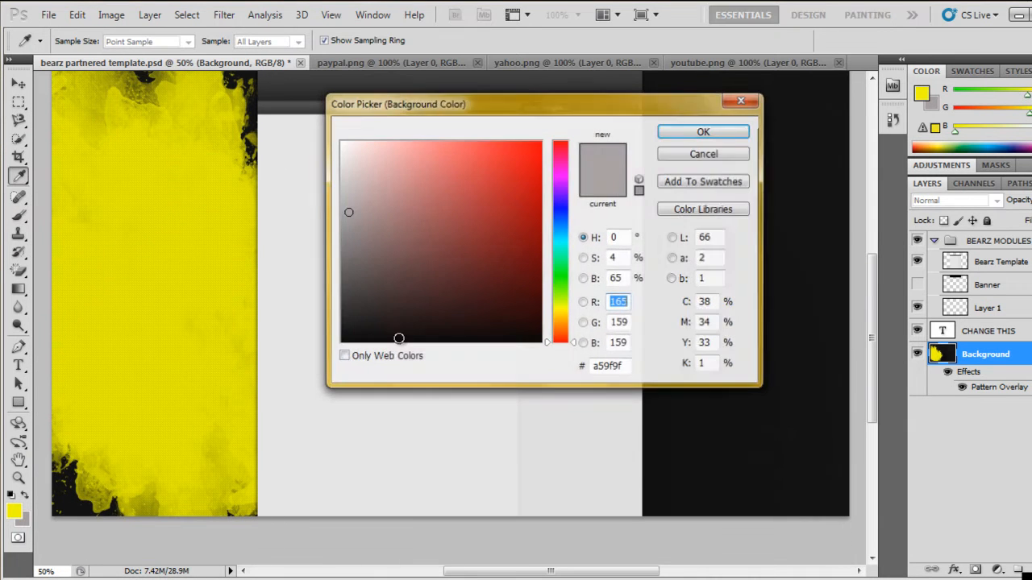
{"action": "left_click", "coordinate": [339, 340]}
{"action": "left_click", "coordinate": [701, 133]}
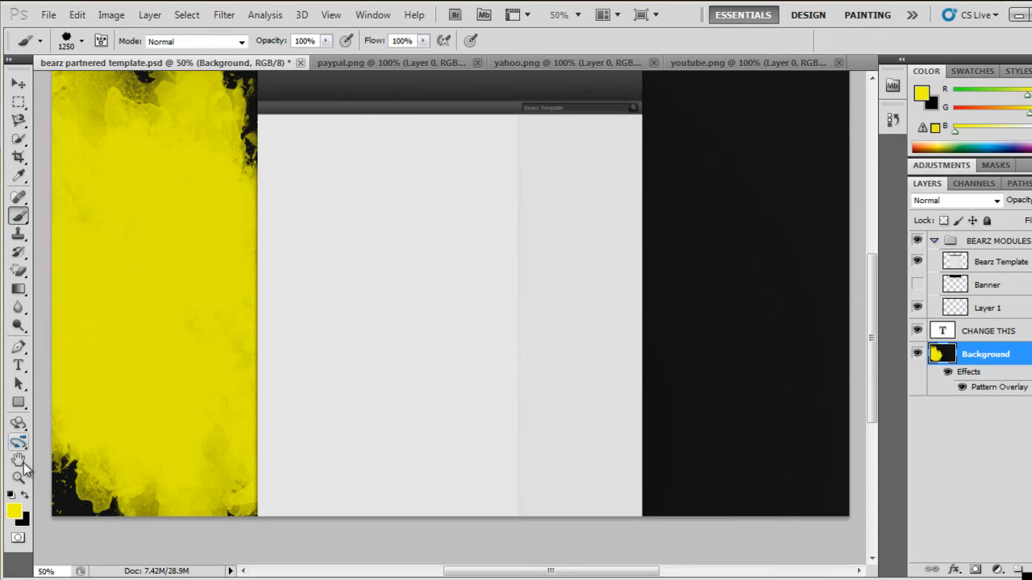
{"action": "left_click", "coordinate": [25, 495]}
{"action": "left_click", "coordinate": [152, 534]}
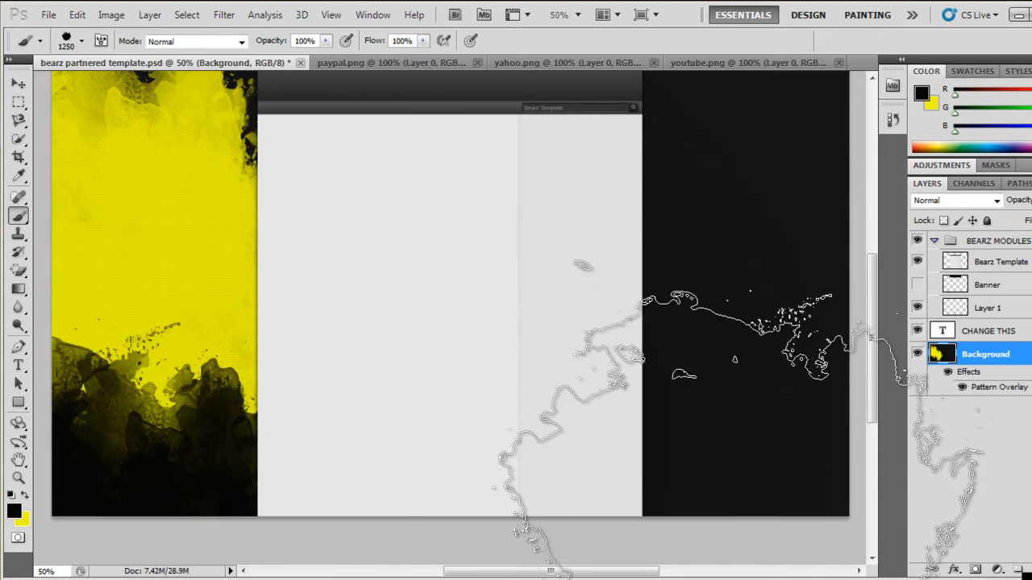
{"action": "left_click", "coordinate": [759, 532]}
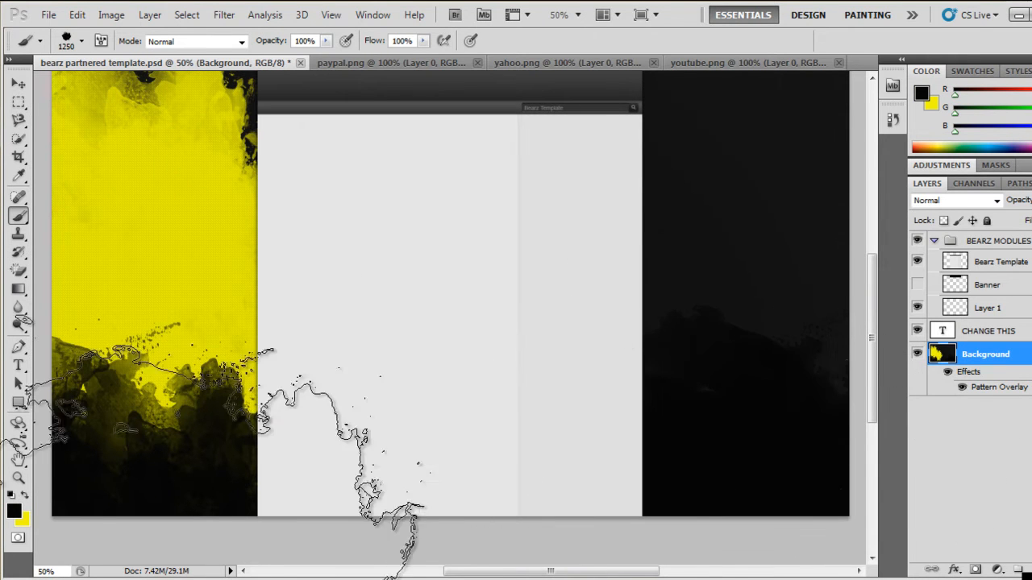
Swap back to yellow and stamp splatters over the upper right side and behind the left part of the title
{"action": "left_click", "coordinate": [25, 495]}
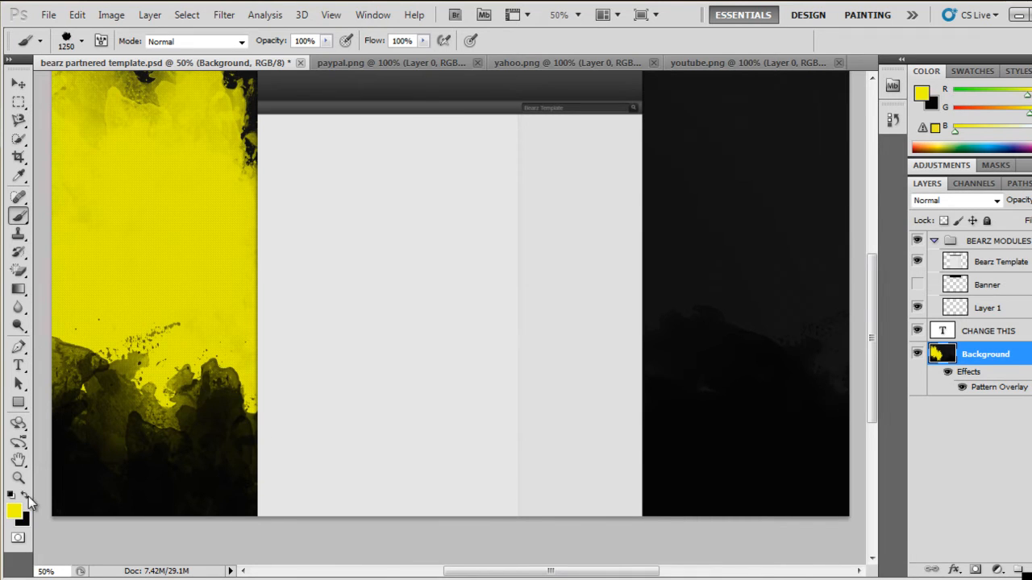
{"action": "scroll", "coordinate": [773, 379], "scroll_direction": "up", "scroll_amount": 2}
{"action": "scroll", "coordinate": [769, 360], "scroll_direction": "up", "scroll_amount": 2}
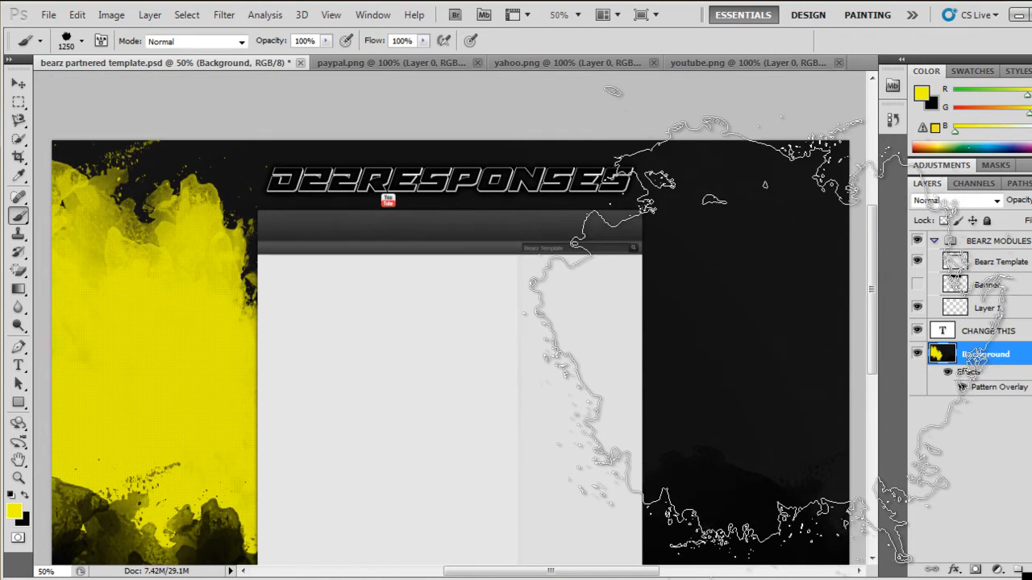
{"action": "left_click", "coordinate": [766, 339]}
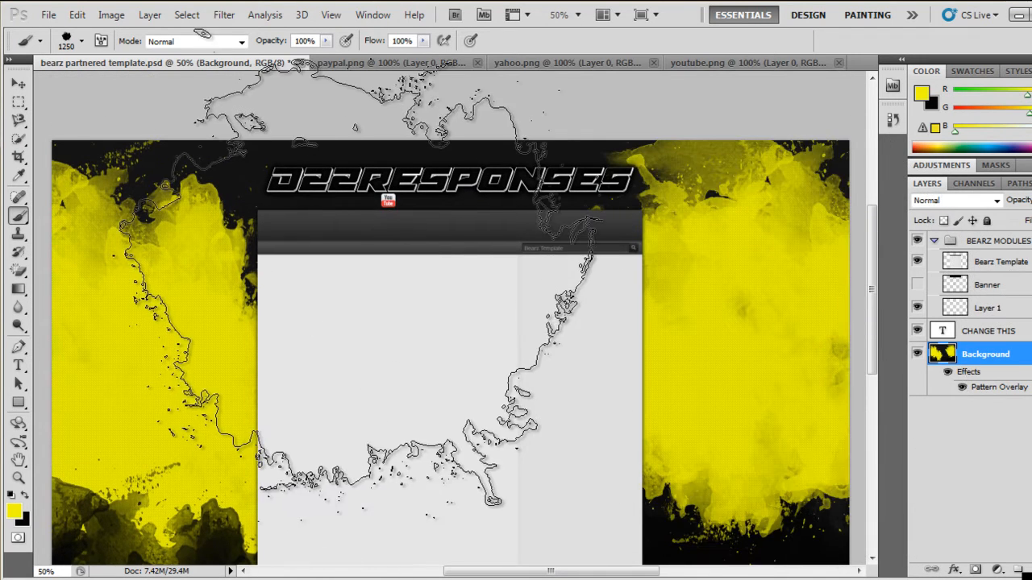
{"action": "left_click", "coordinate": [319, 299]}
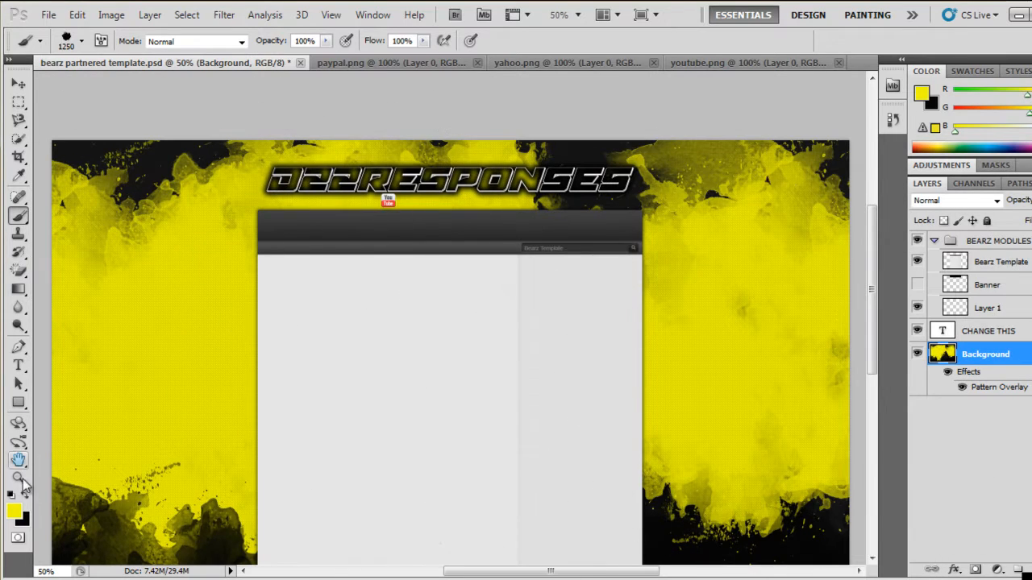
Swap to black and stamp splatters over the upper left side, the upper right side and behind the title's right end
{"action": "left_click", "coordinate": [25, 495]}
{"action": "left_click", "coordinate": [16, 274]}
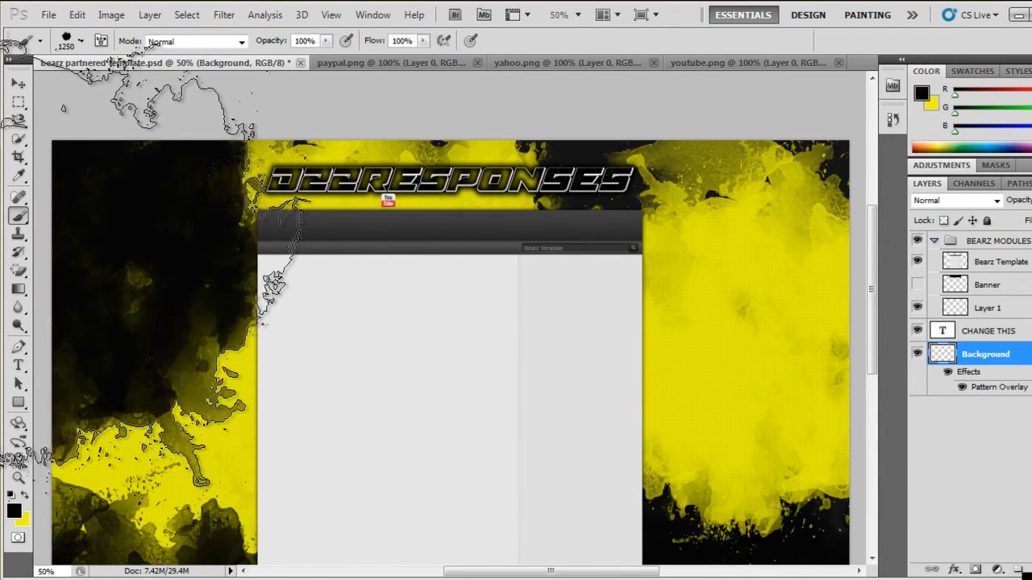
{"action": "left_click", "coordinate": [798, 299]}
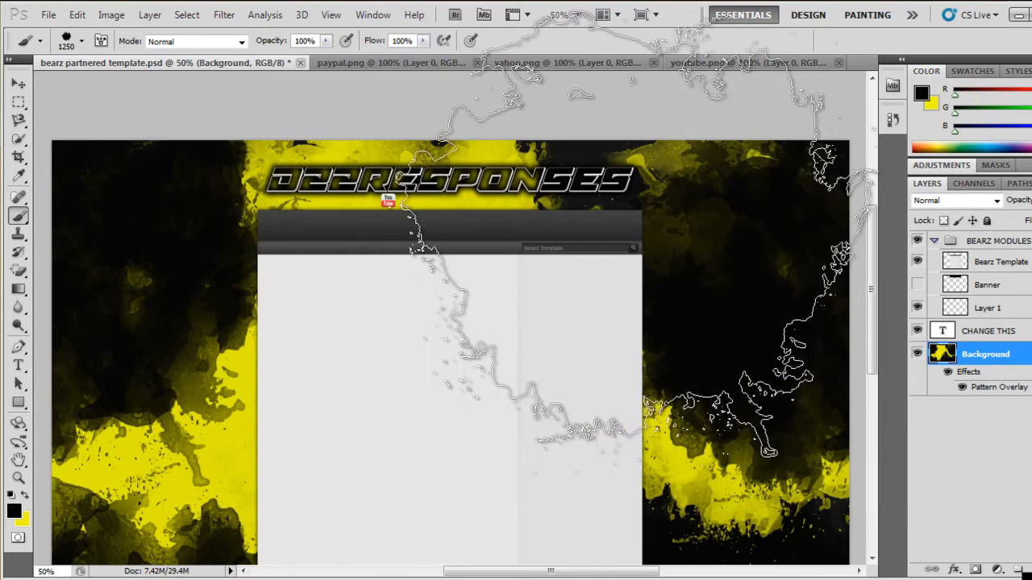
{"action": "left_click", "coordinate": [641, 230]}
{"action": "scroll", "coordinate": [276, 391], "scroll_direction": "down", "scroll_amount": 4}
{"action": "scroll", "coordinate": [278, 387], "scroll_direction": "down", "scroll_amount": 3}
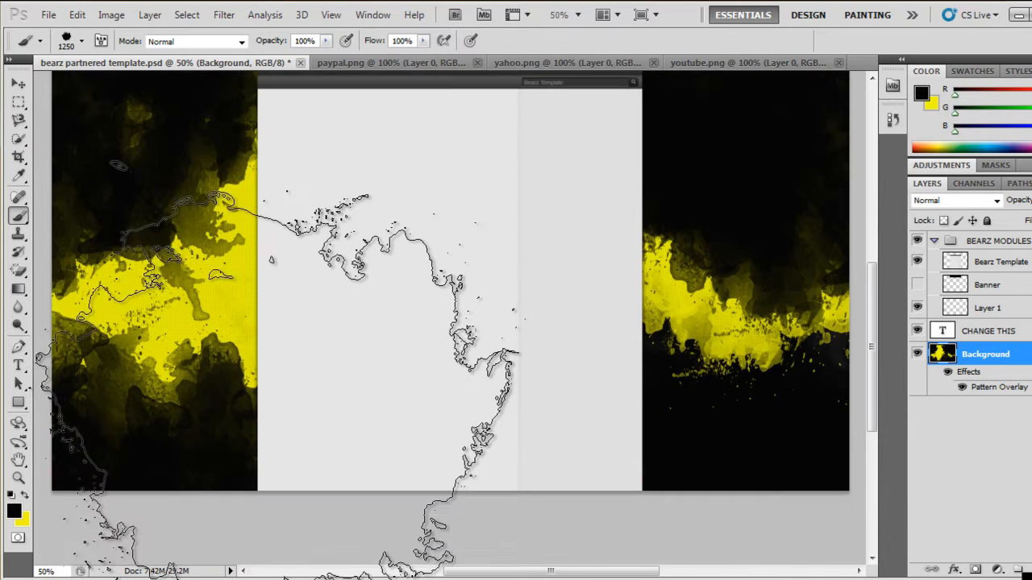
{"action": "scroll", "coordinate": [278, 387], "scroll_direction": "up", "scroll_amount": 2}
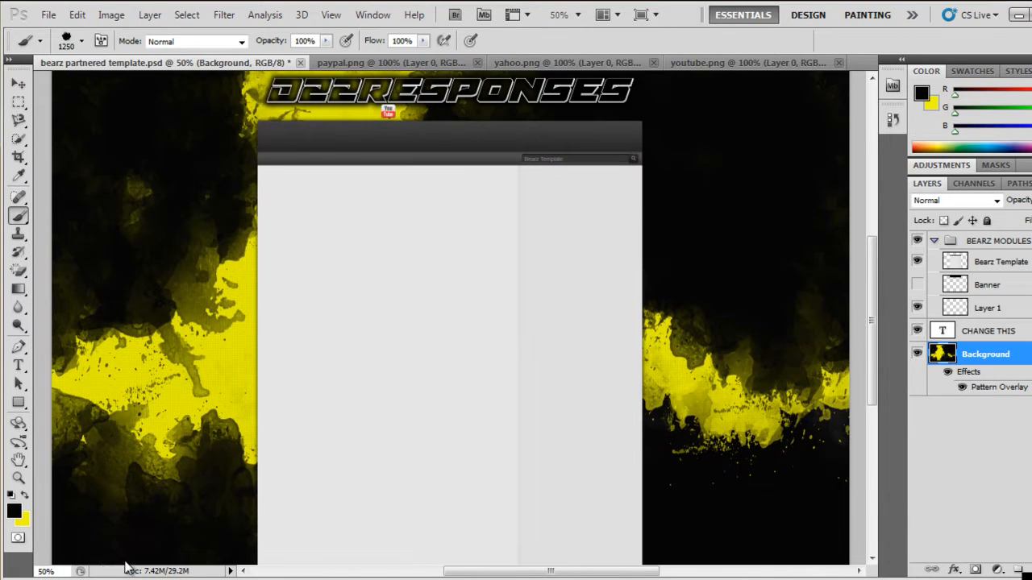
Swap the colours back and change the yellow foreground colour to bright pink (f606a4)
{"action": "left_click", "coordinate": [25, 495]}
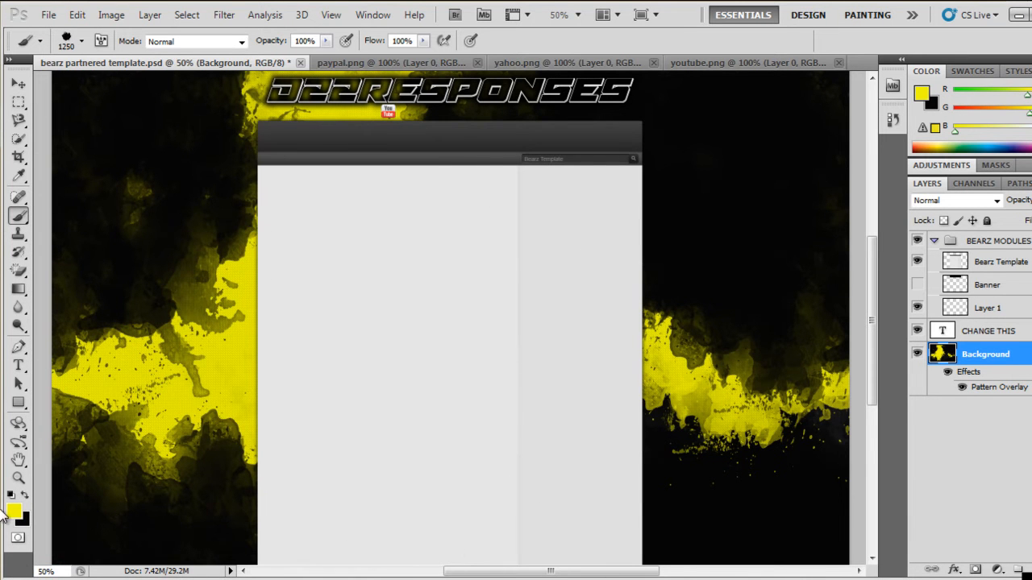
{"action": "left_click", "coordinate": [15, 514]}
{"action": "left_click", "coordinate": [560, 163]}
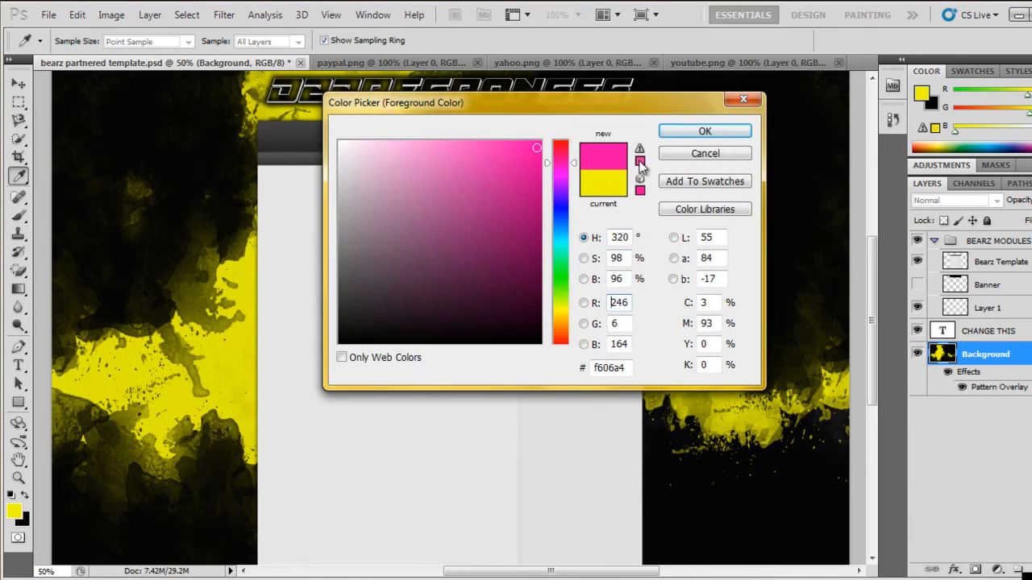
{"action": "left_click", "coordinate": [680, 133]}
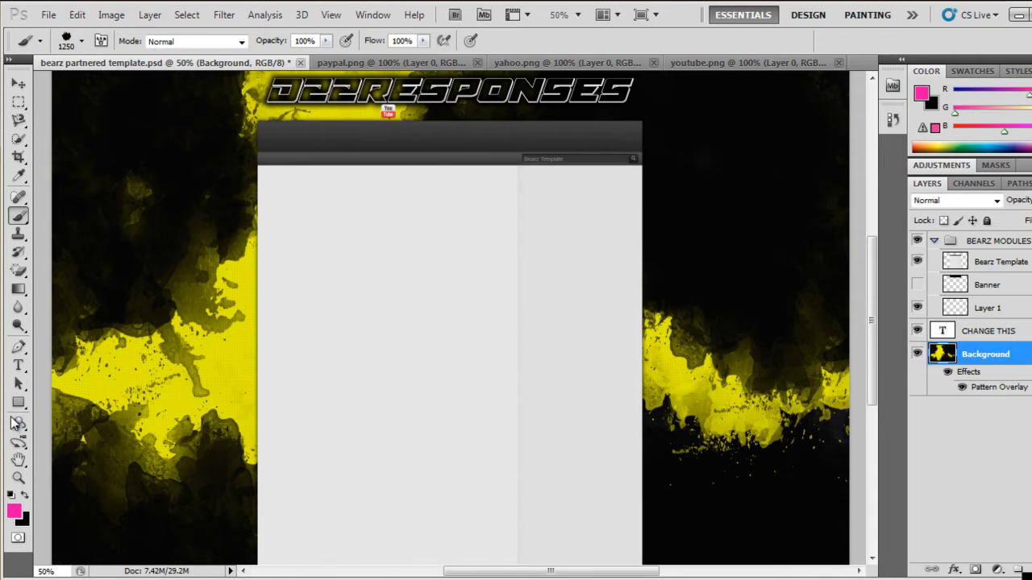
Stamp bright pink watercolor splatters along the upper left and upper right sides of the Background layer
{"action": "left_click", "coordinate": [18, 479]}
{"action": "left_click", "coordinate": [76, 40]}
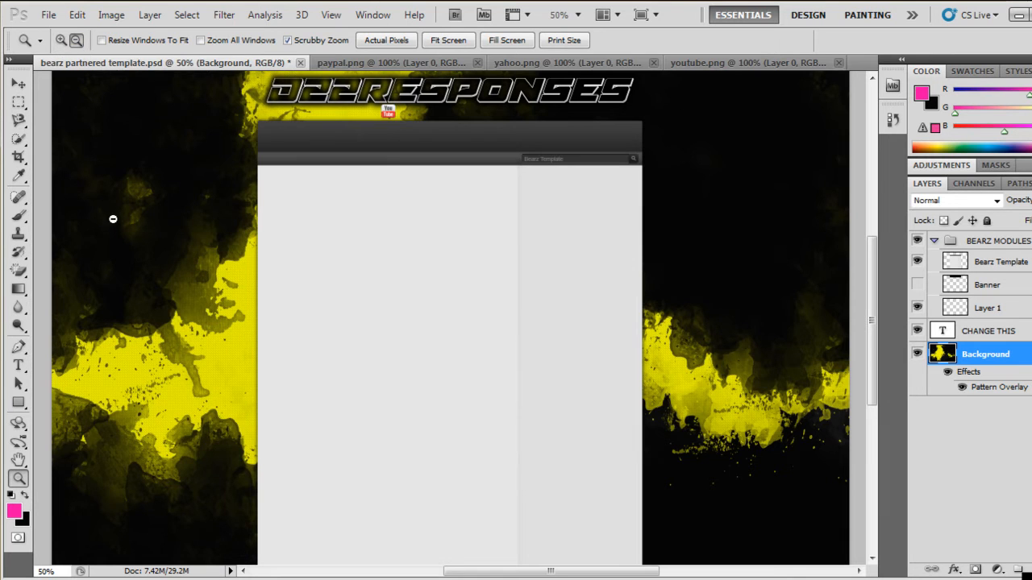
{"action": "left_click", "coordinate": [105, 187]}
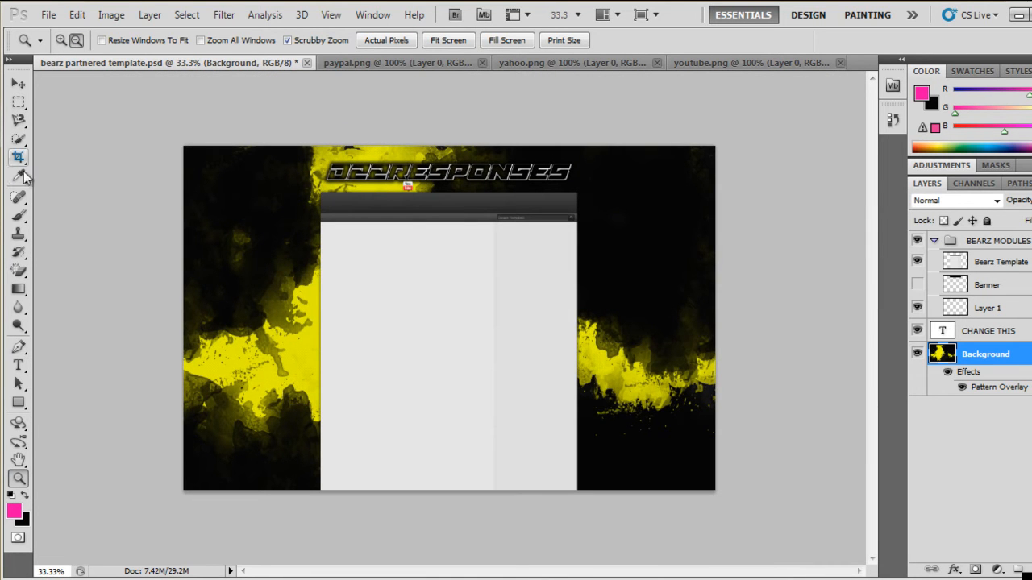
{"action": "left_click", "coordinate": [19, 216]}
{"action": "left_click", "coordinate": [158, 298]}
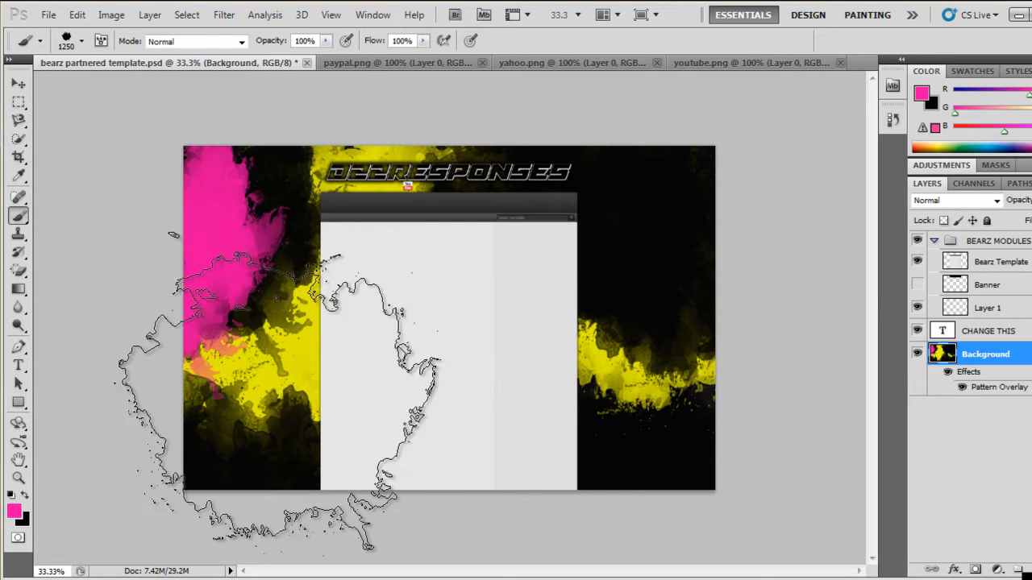
{"action": "left_click", "coordinate": [748, 234]}
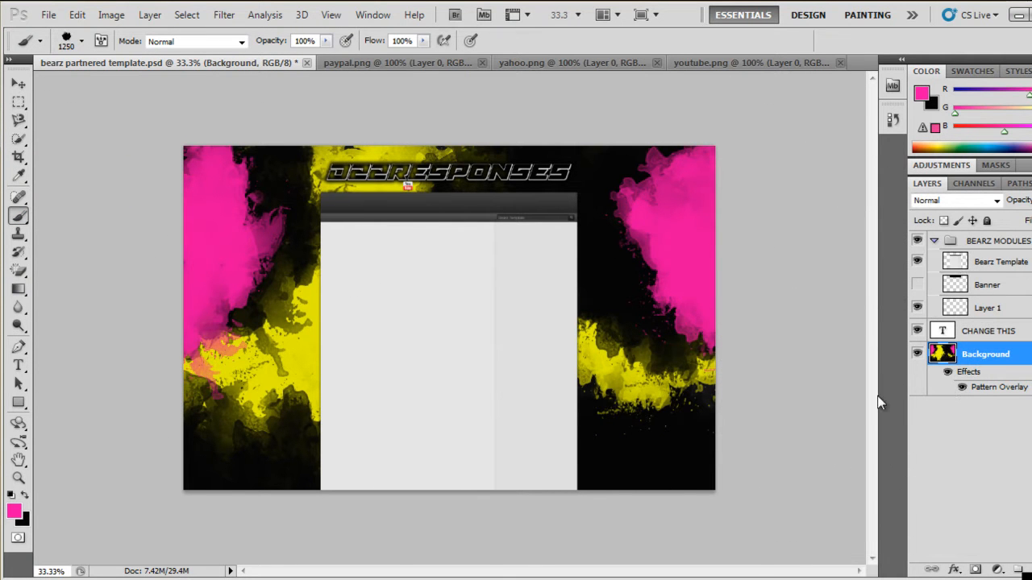
Change the foreground colour to dark blue (0a17bb) and stamp splatters at the left edge and upper right corner
{"action": "left_click", "coordinate": [14, 511]}
{"action": "left_click", "coordinate": [561, 210]}
{"action": "left_click", "coordinate": [529, 194]}
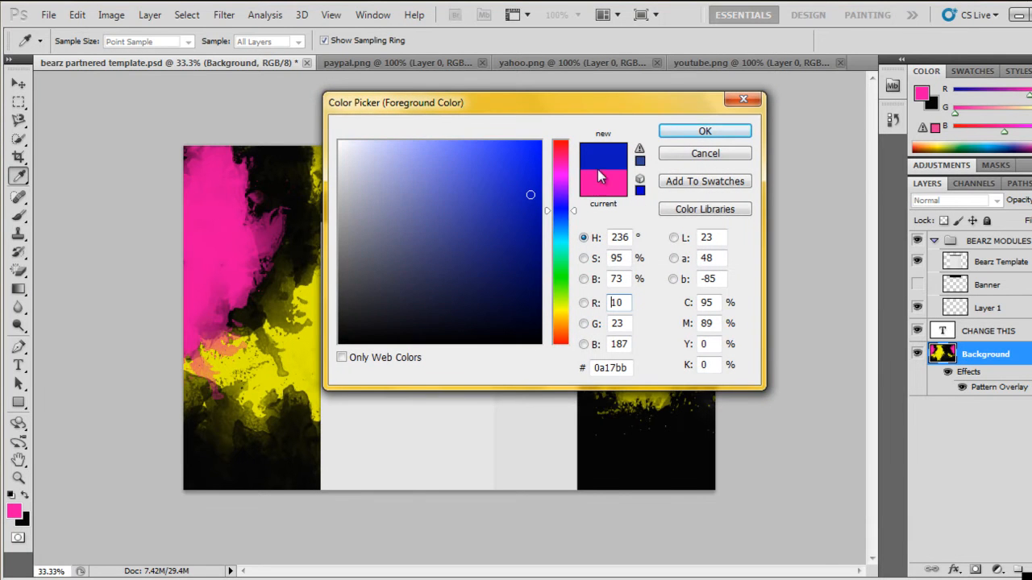
{"action": "left_click", "coordinate": [675, 135]}
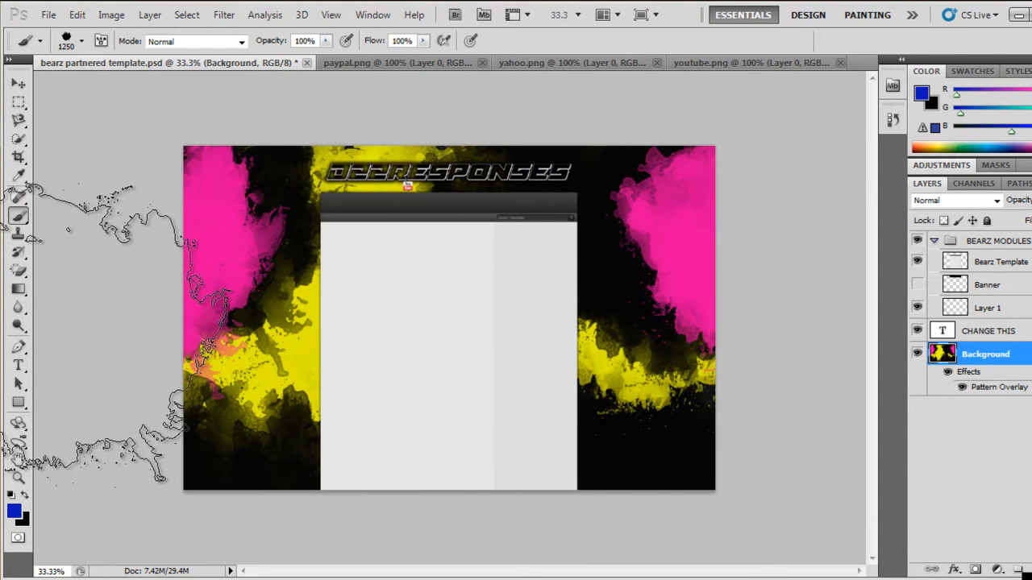
{"action": "left_click", "coordinate": [36, 378]}
{"action": "left_click", "coordinate": [798, 177]}
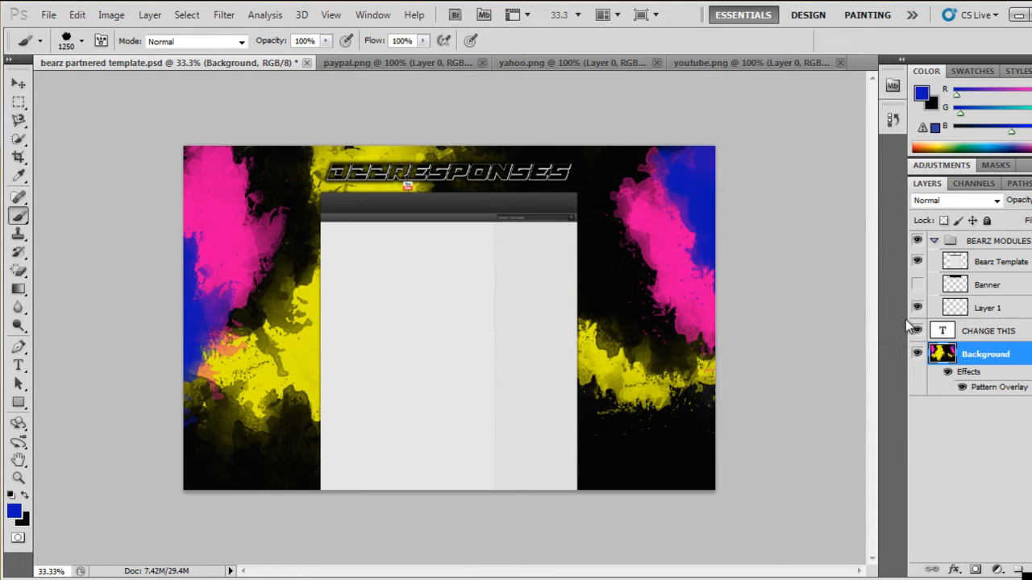
Choose the 1249 px splatter brush and stamp blue between the upper left pink splatter and the template panel
{"action": "left_click", "coordinate": [81, 40]}
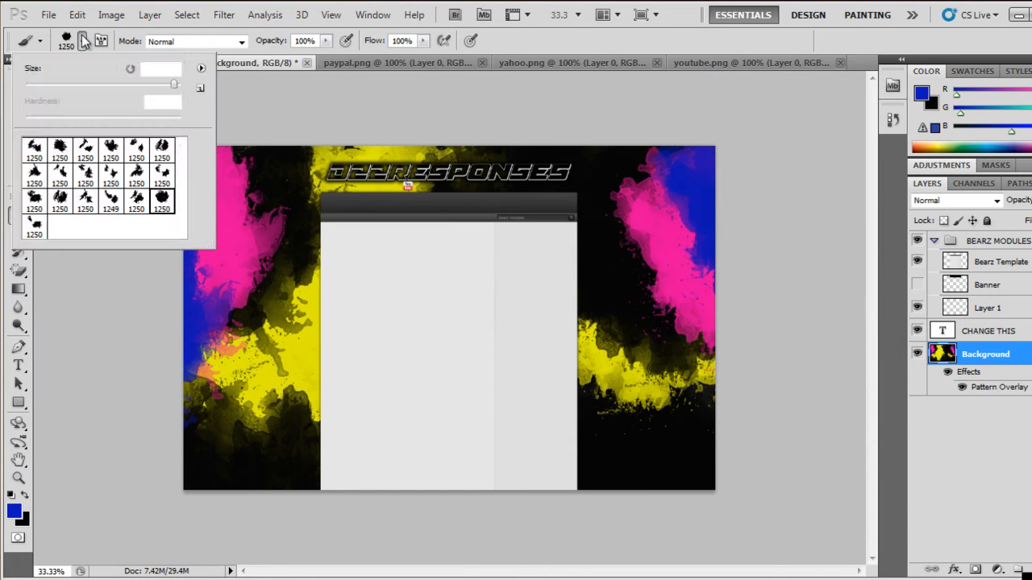
{"action": "left_click", "coordinate": [106, 207]}
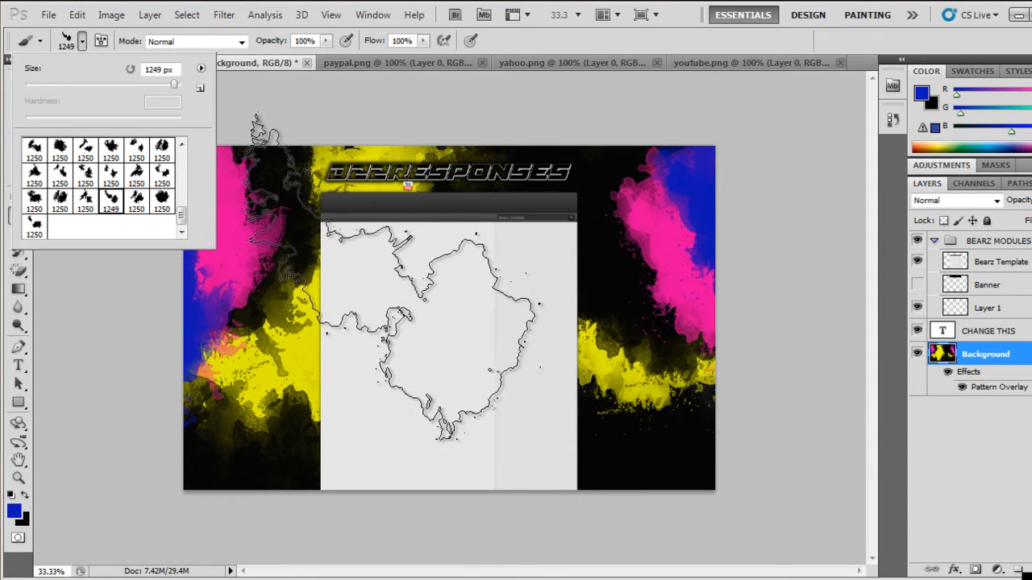
{"action": "left_click", "coordinate": [391, 279]}
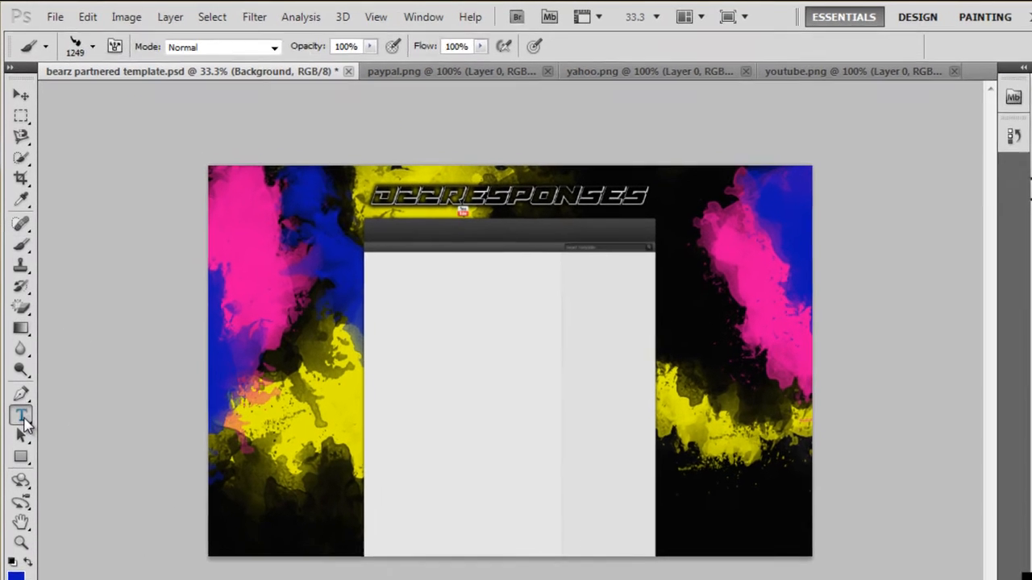
Select the CHANGE THIS text layer and zoom in to 66.7% on the D22responses title
{"action": "key", "text": "t"}
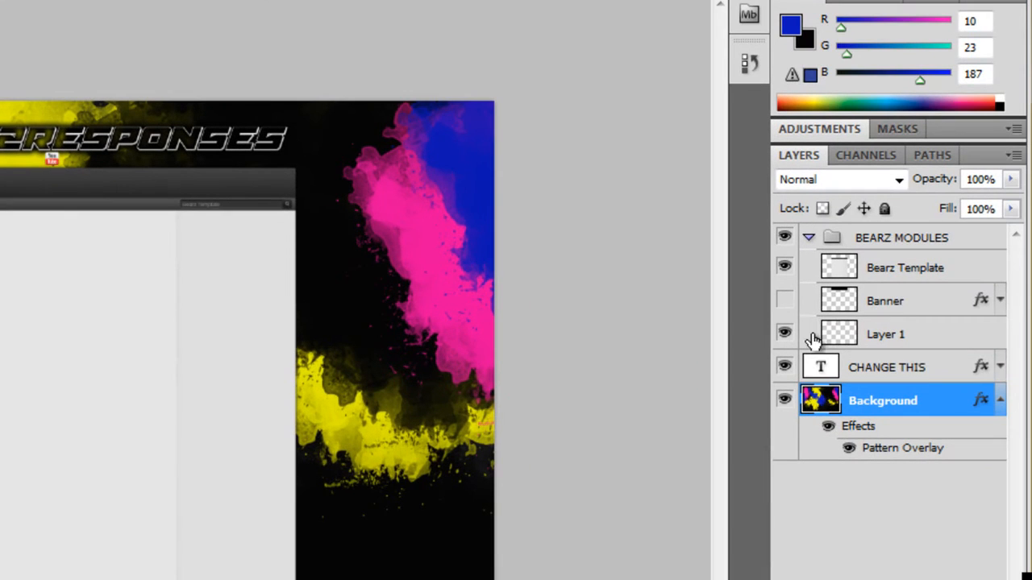
{"action": "left_click", "coordinate": [903, 369]}
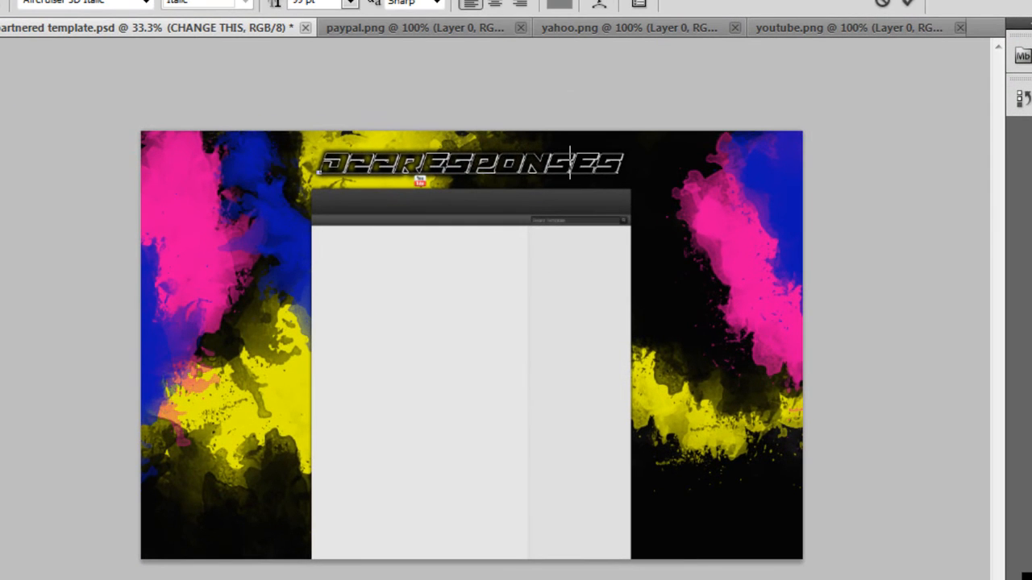
{"action": "left_click", "coordinate": [2, 363]}
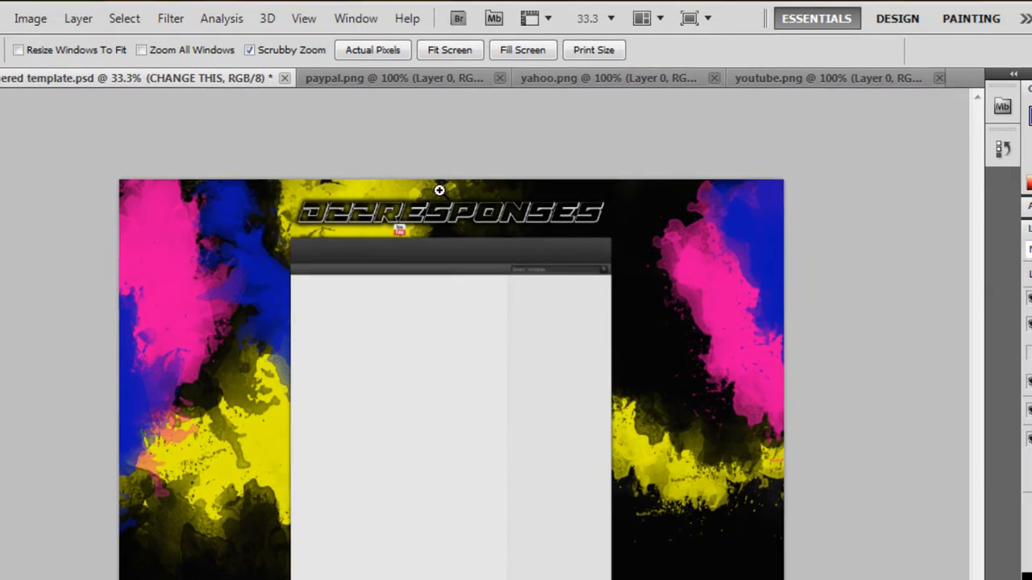
{"action": "left_click", "coordinate": [439, 191]}
{"action": "left_click", "coordinate": [504, 137]}
{"action": "left_click_drag", "start_coordinate": [976, 310], "coordinate": [977, 266]}
{"action": "key", "text": "t"}
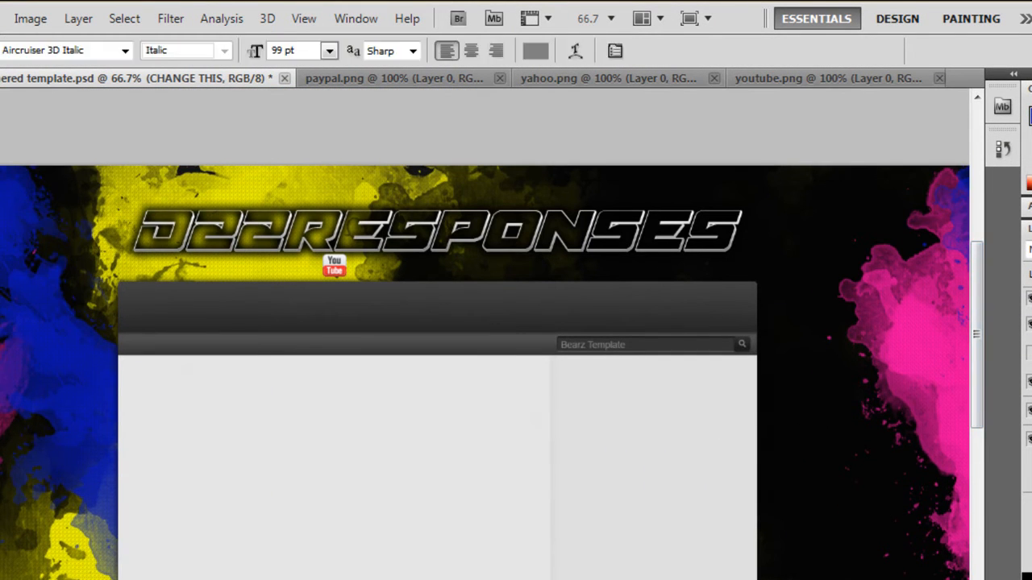
{"action": "left_click_drag", "start_coordinate": [727, 239], "coordinate": [288, 69]}
{"action": "left_click", "coordinate": [266, 19]}
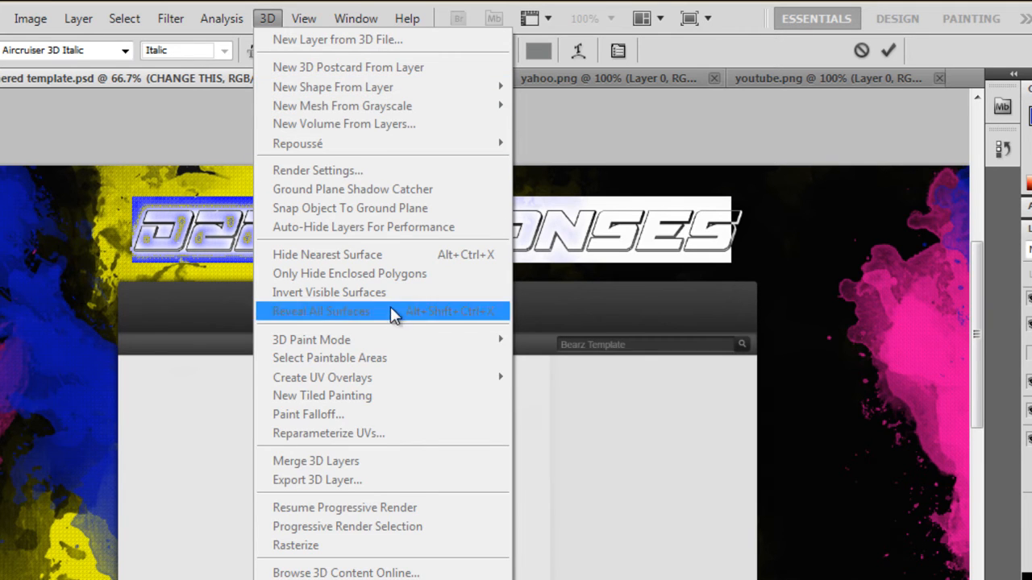
{"action": "left_click", "coordinate": [930, 486]}
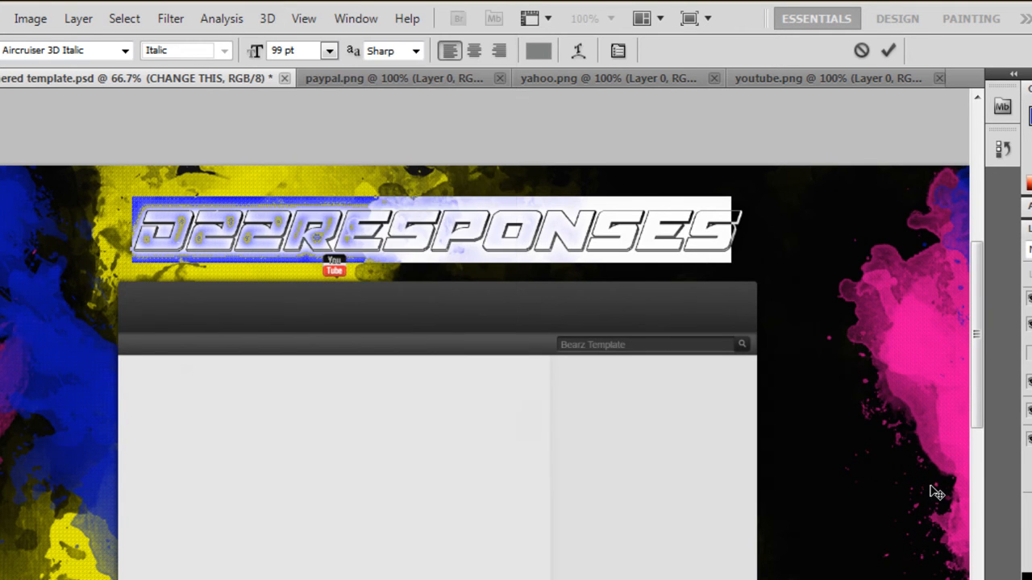
{"action": "key", "text": "ctrl+Return"}
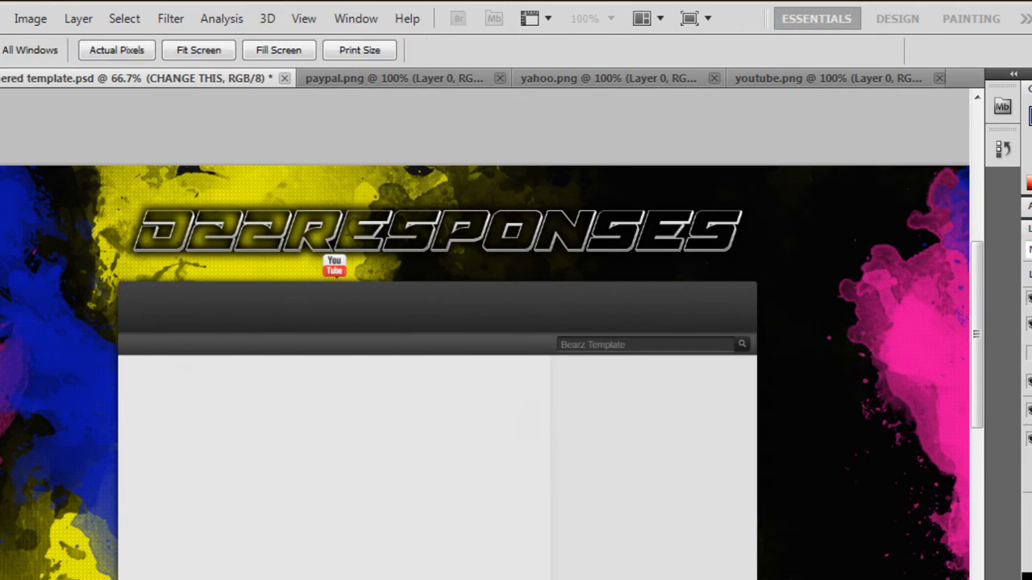
{"action": "double_click", "coordinate": [1030, 324]}
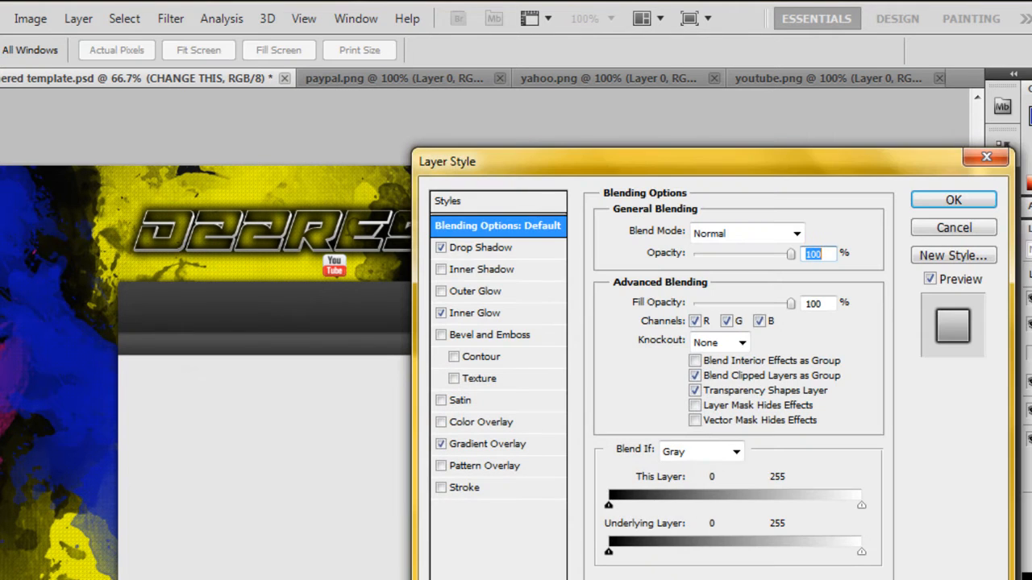
{"action": "left_click", "coordinate": [954, 200]}
{"action": "left_click", "coordinate": [532, 241]}
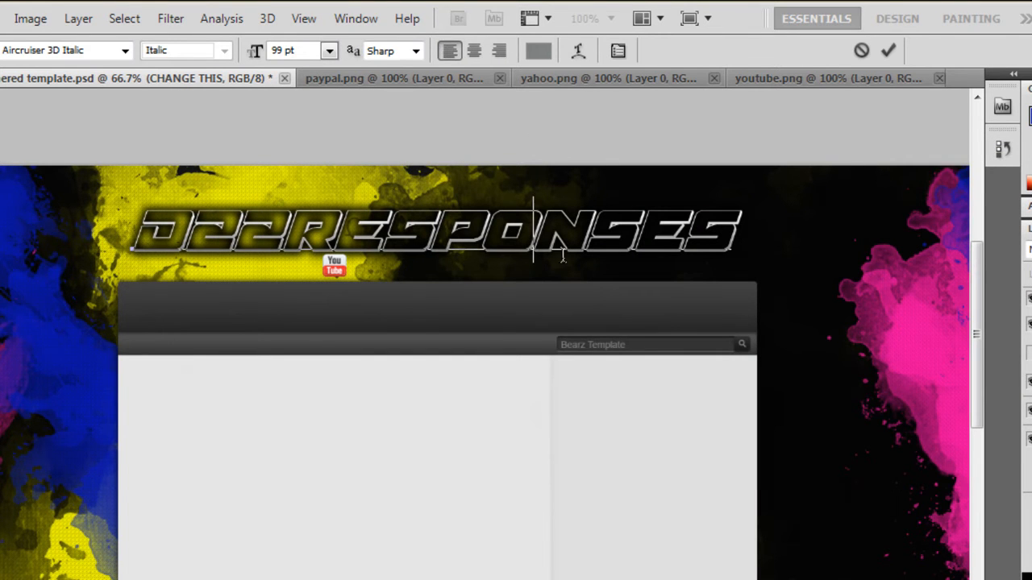
{"action": "left_click", "coordinate": [271, 18]}
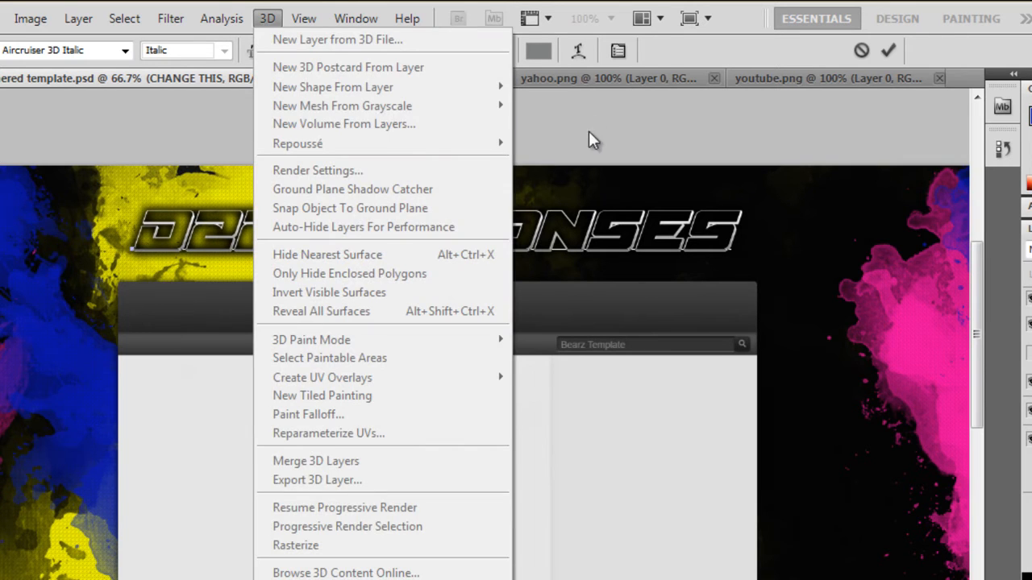
{"action": "left_click", "coordinate": [594, 107]}
{"action": "left_click", "coordinate": [888, 50]}
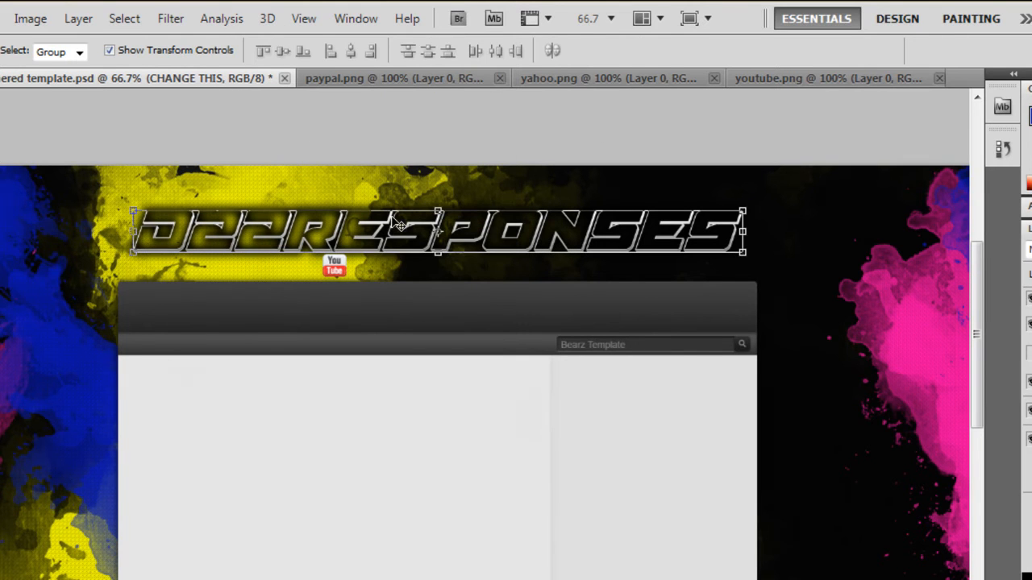
{"action": "left_click", "coordinate": [271, 19]}
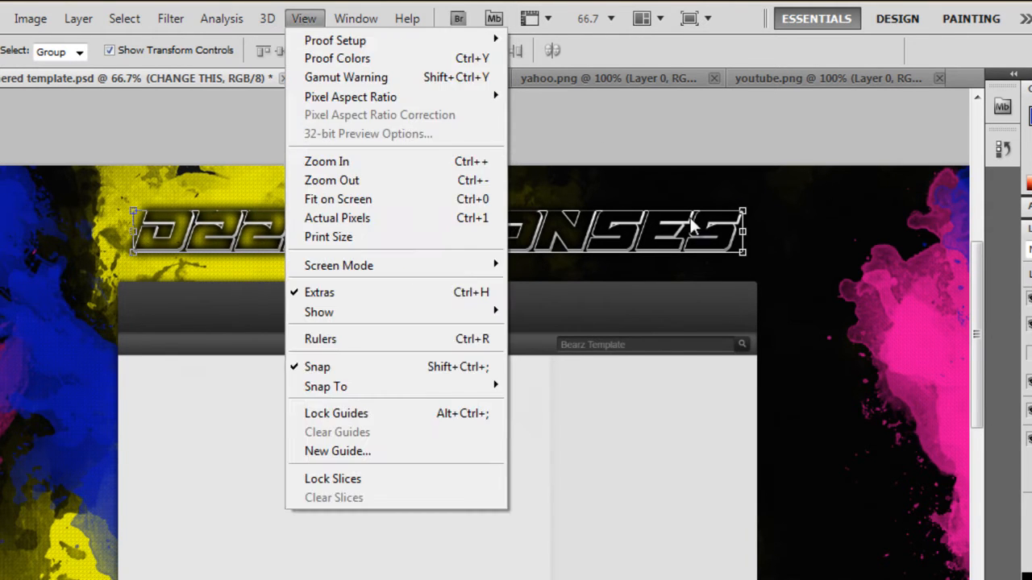
{"action": "left_click", "coordinate": [684, 214]}
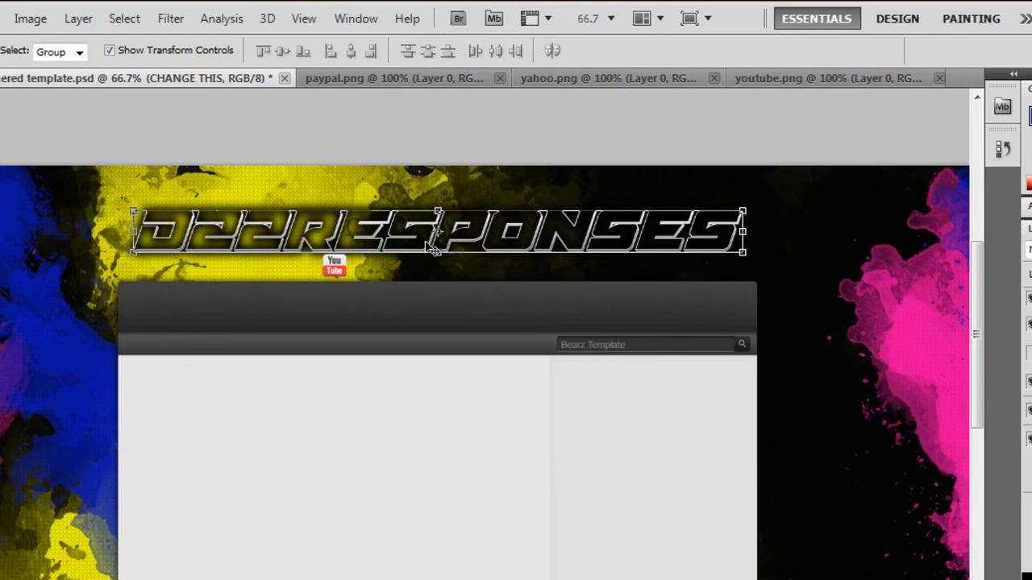
Delete the stray Layer 2 added over the title and return to the CHANGE THIS layer with the Move tool
{"action": "key", "text": "t"}
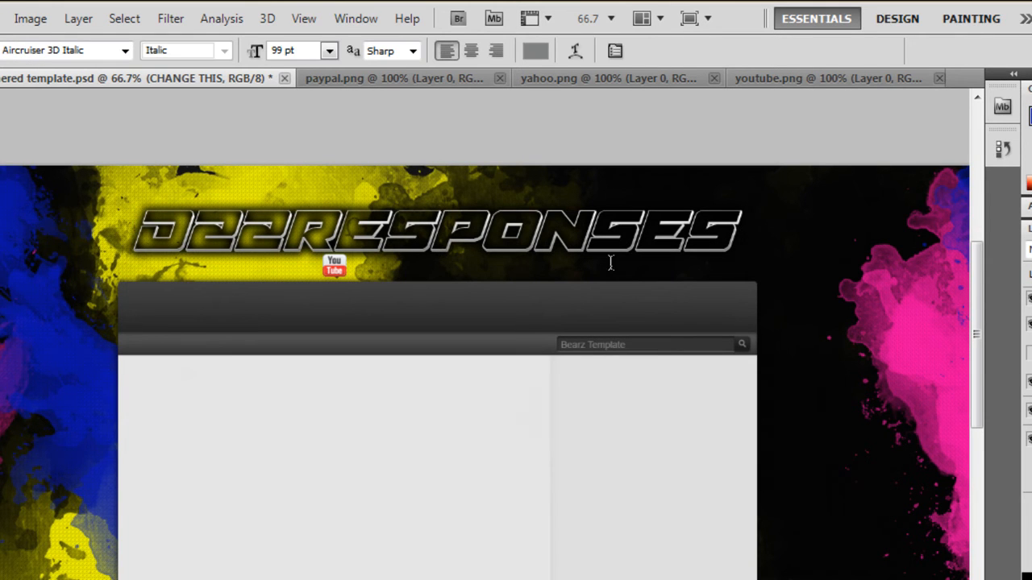
{"action": "left_click", "coordinate": [218, 243]}
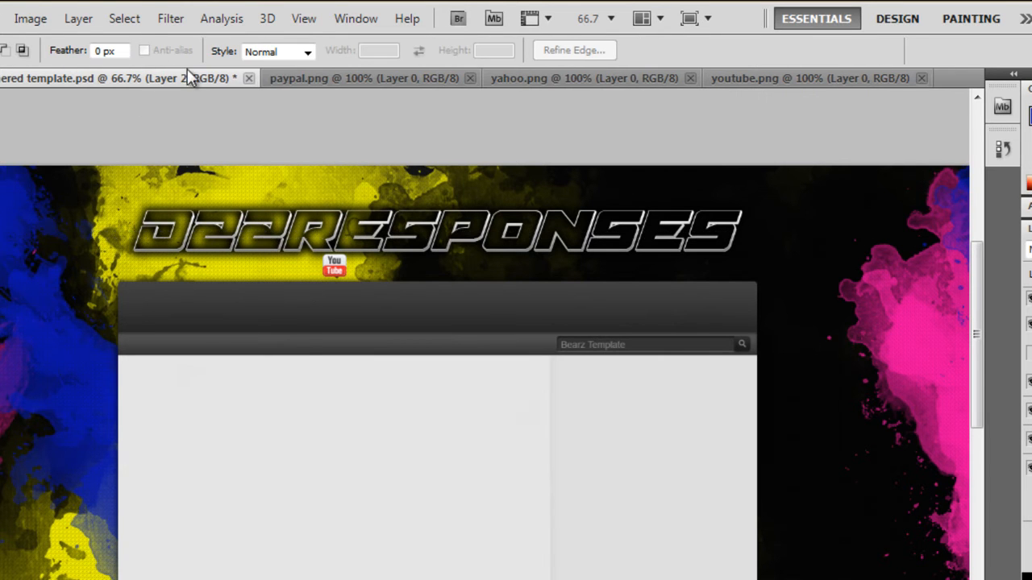
{"action": "left_click", "coordinate": [138, 24]}
{"action": "left_click", "coordinate": [119, 11]}
{"action": "key", "text": "v"}
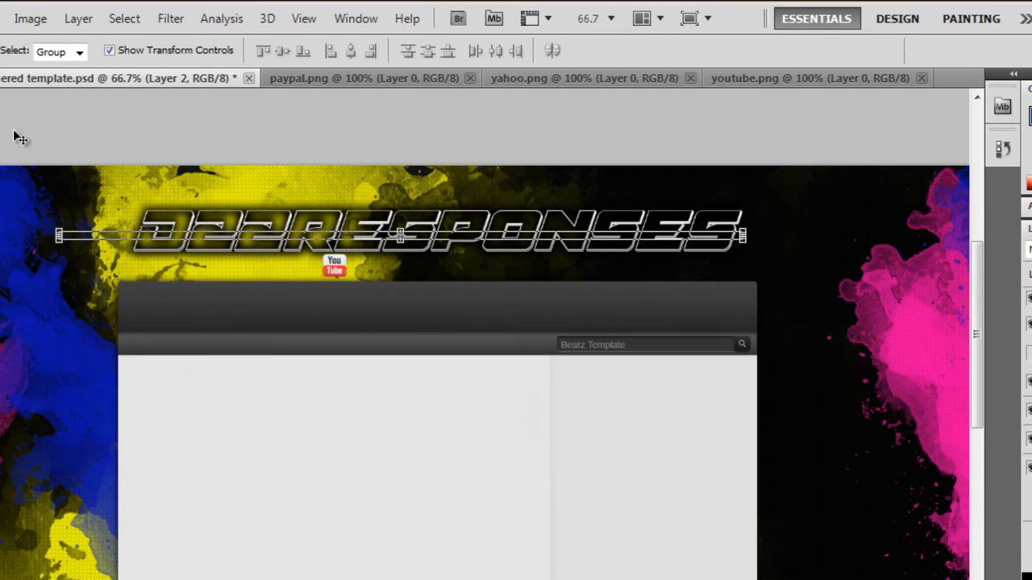
{"action": "key", "text": "Delete"}
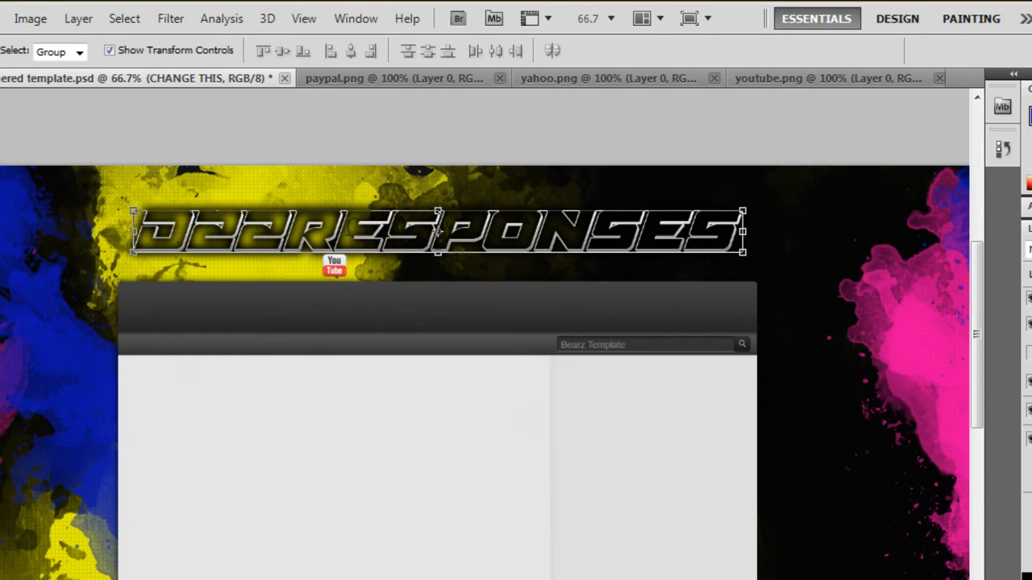
Convert the CHANGE THIS text layer to 3D with Repoussé, agreeing to rasterize the text
{"action": "left_click", "coordinate": [268, 18]}
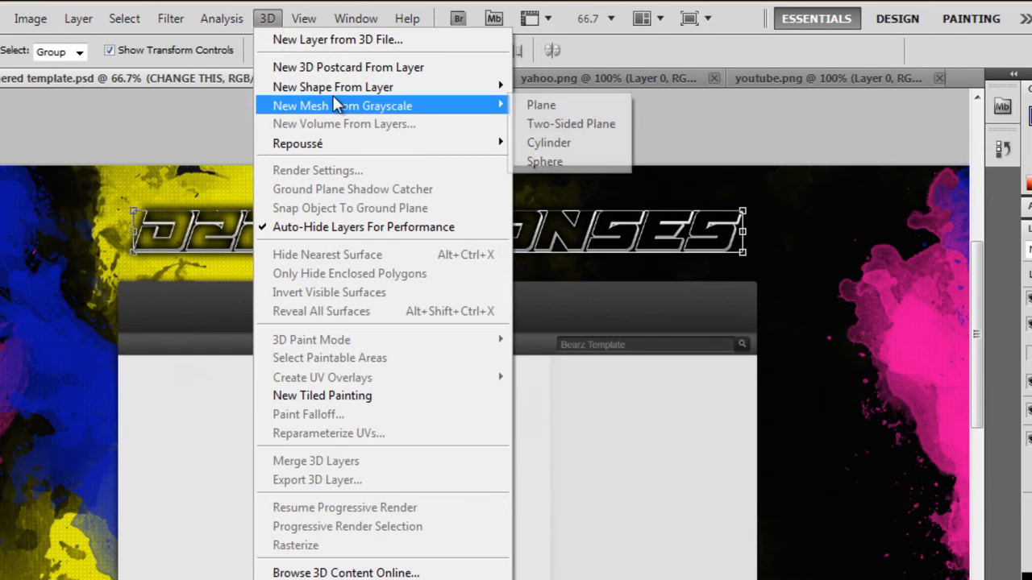
{"action": "mouse_move", "coordinate": [352, 146]}
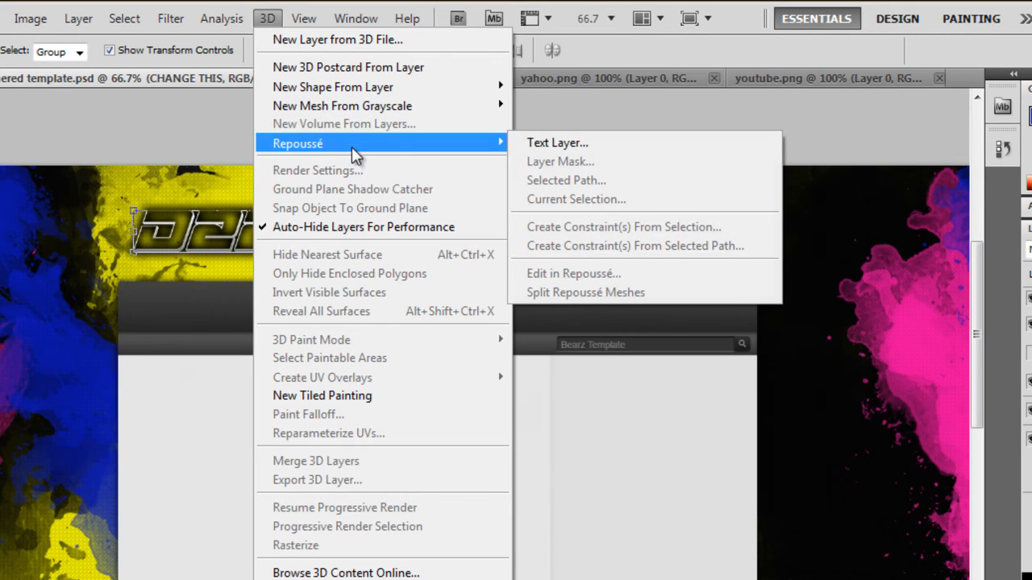
{"action": "left_click", "coordinate": [577, 145]}
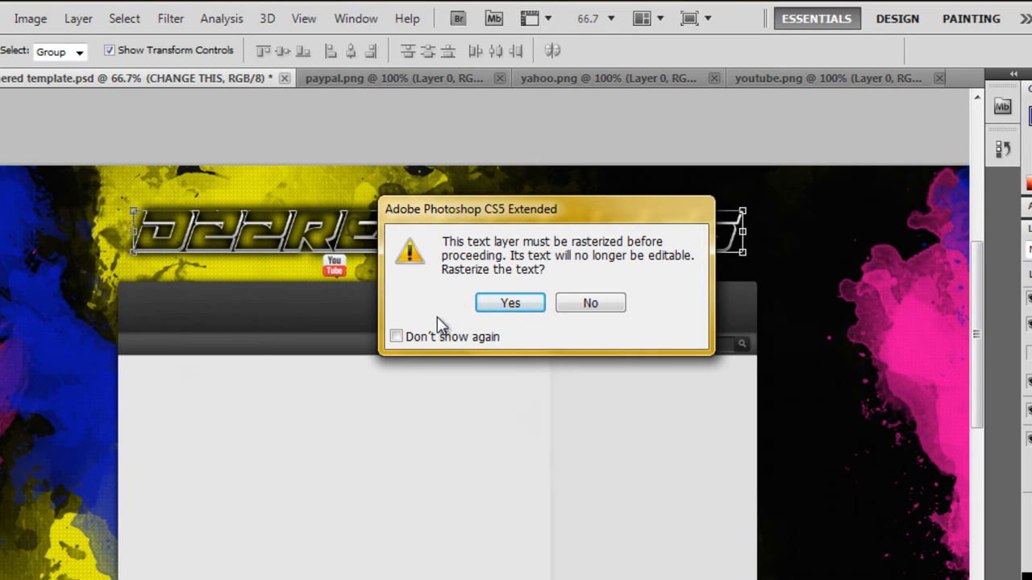
{"action": "left_click", "coordinate": [507, 302]}
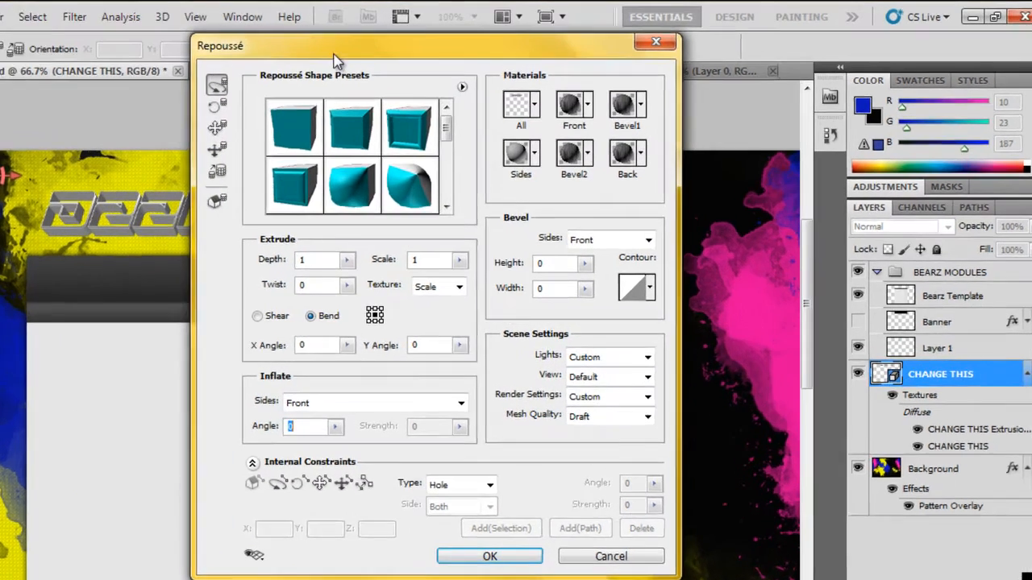
{"action": "left_click_drag", "start_coordinate": [377, 49], "coordinate": [693, 106]}
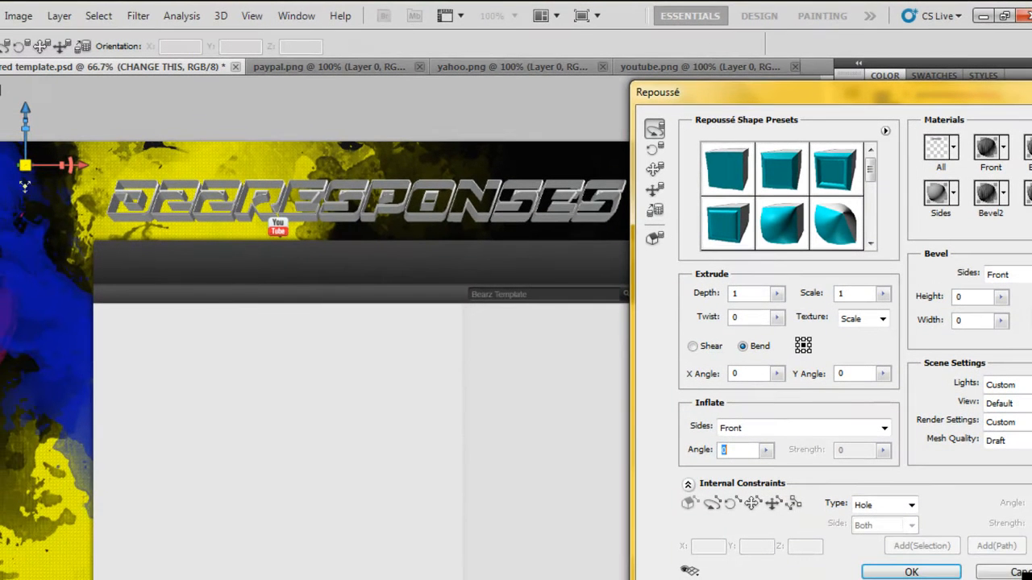
{"action": "left_click", "coordinate": [779, 226]}
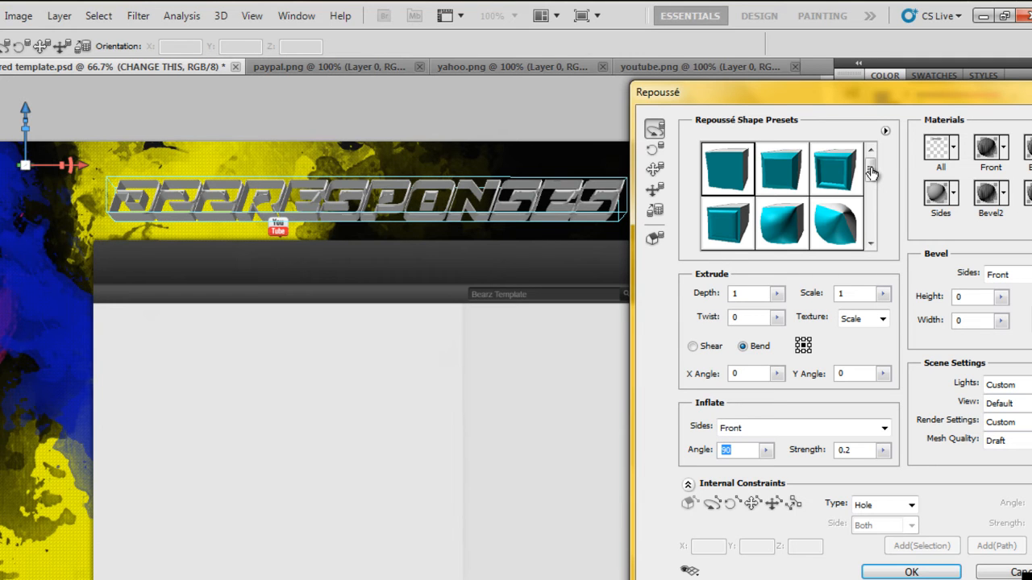
{"action": "left_click", "coordinate": [843, 248]}
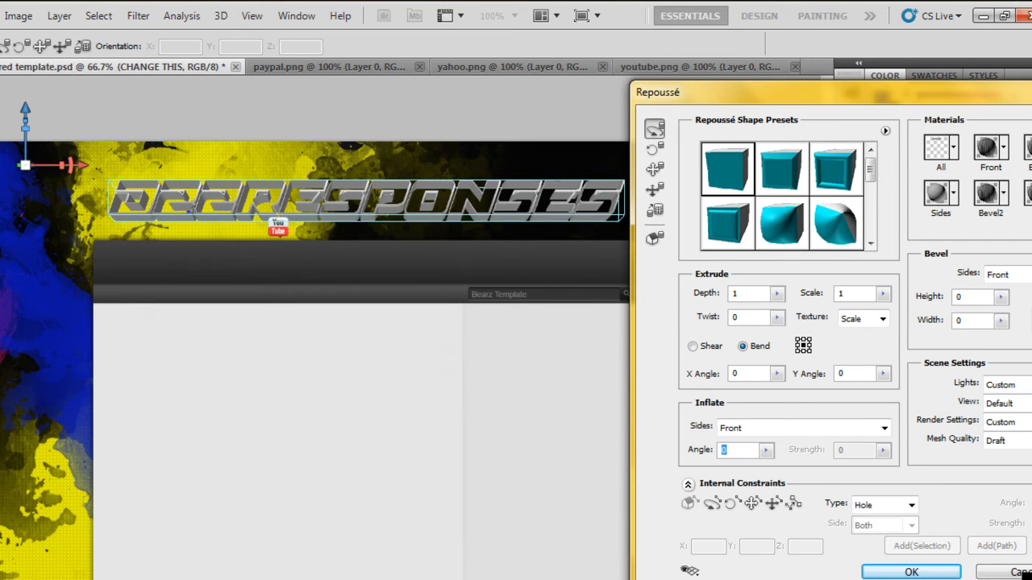
{"action": "left_click", "coordinate": [844, 231]}
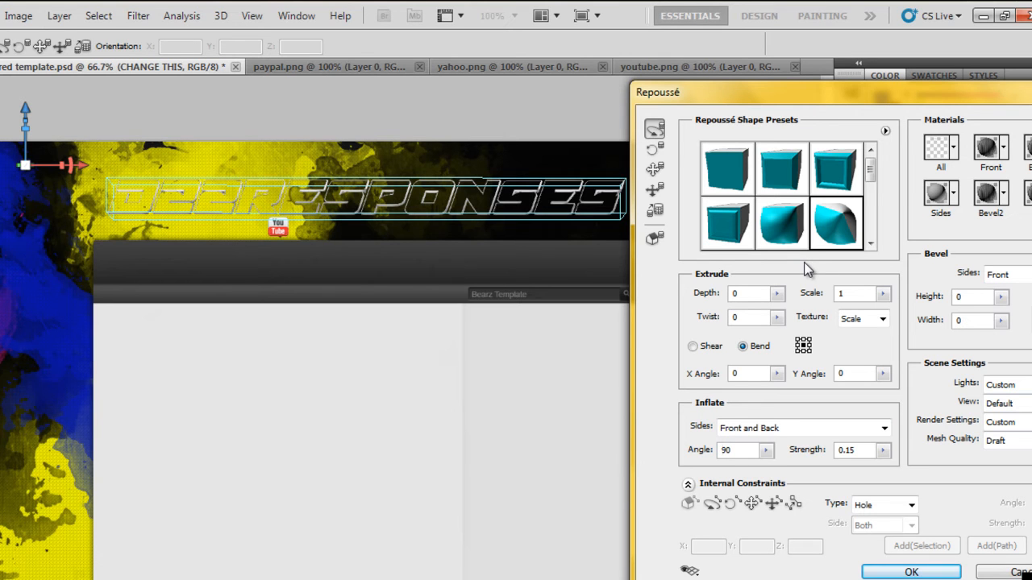
{"action": "left_click_drag", "start_coordinate": [879, 177], "coordinate": [877, 238]}
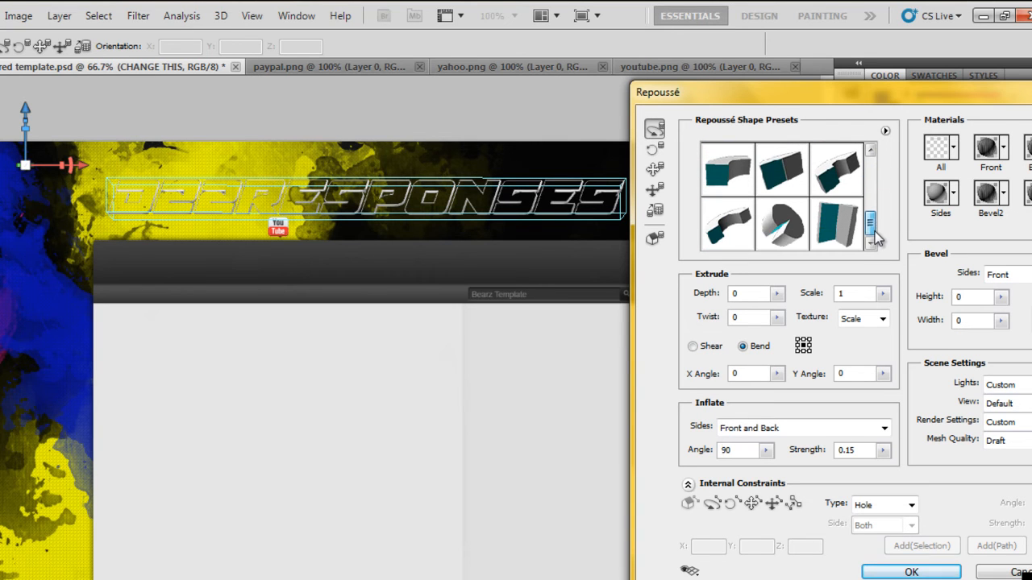
{"action": "left_click", "coordinate": [787, 226]}
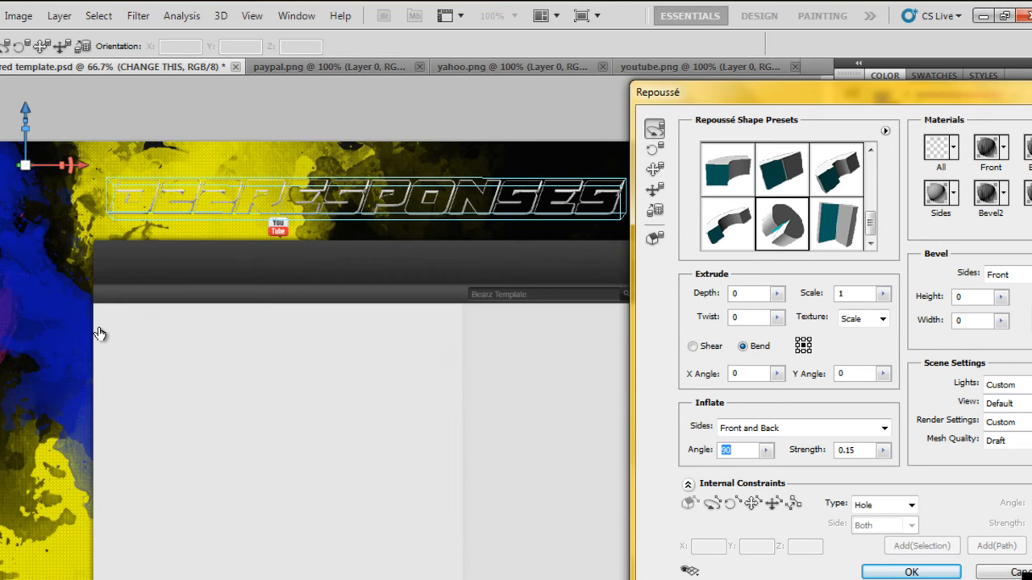
{"action": "left_click", "coordinate": [771, 243]}
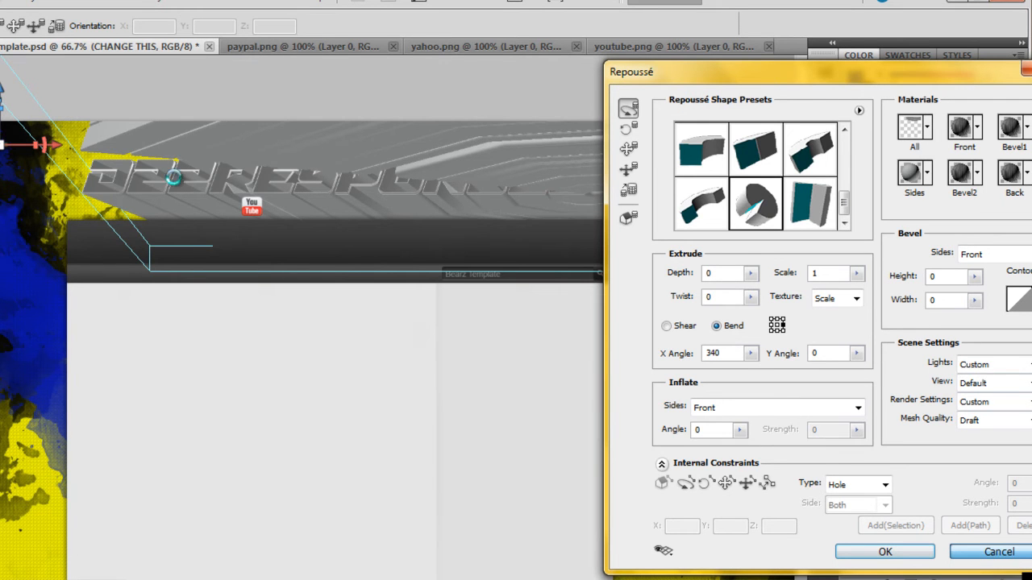
{"action": "key", "text": "Escape"}
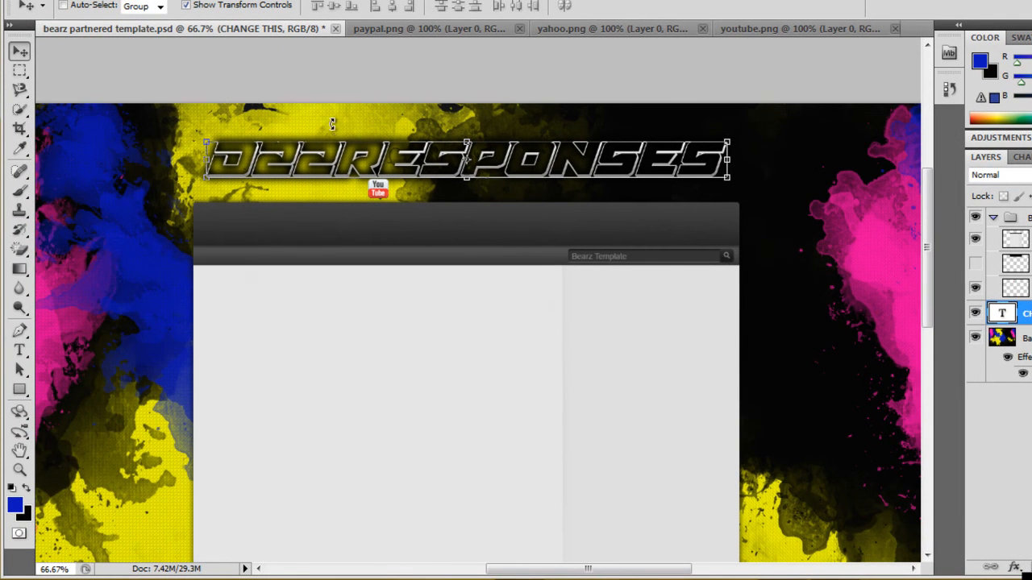
Nudge the D22RESPONSES title slightly to the right above the template panel
{"action": "key", "text": "Right"}
{"action": "key", "text": "Right"}
{"action": "key", "text": "Right"}
{"action": "key", "text": "Right"}
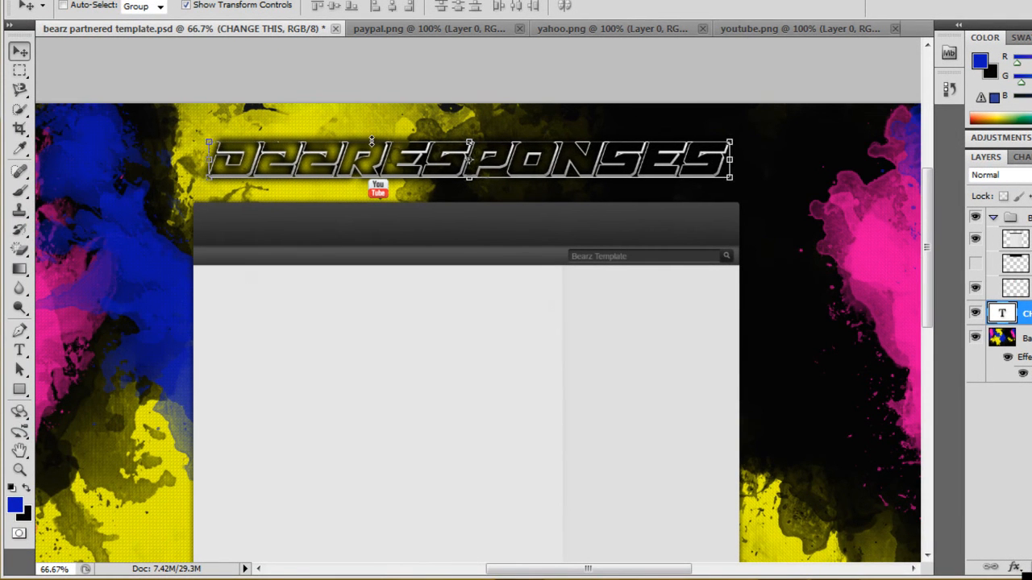
Zoom out to 50% and set the foreground colour to a bright yellow-green with a hue of 69°
{"action": "left_click", "coordinate": [20, 71]}
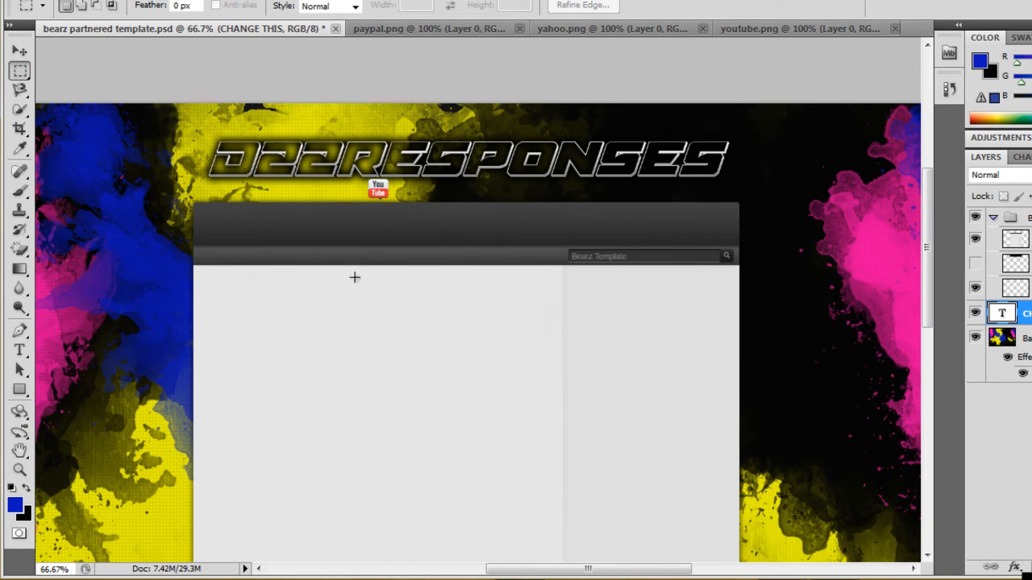
{"action": "left_click", "coordinate": [20, 470]}
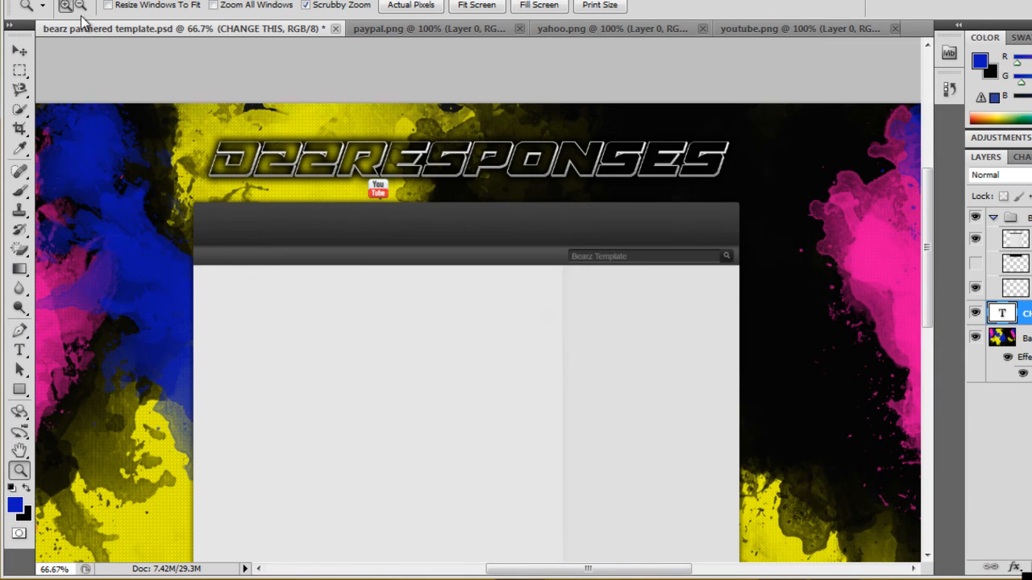
{"action": "left_click", "coordinate": [394, 300], "text": "alt"}
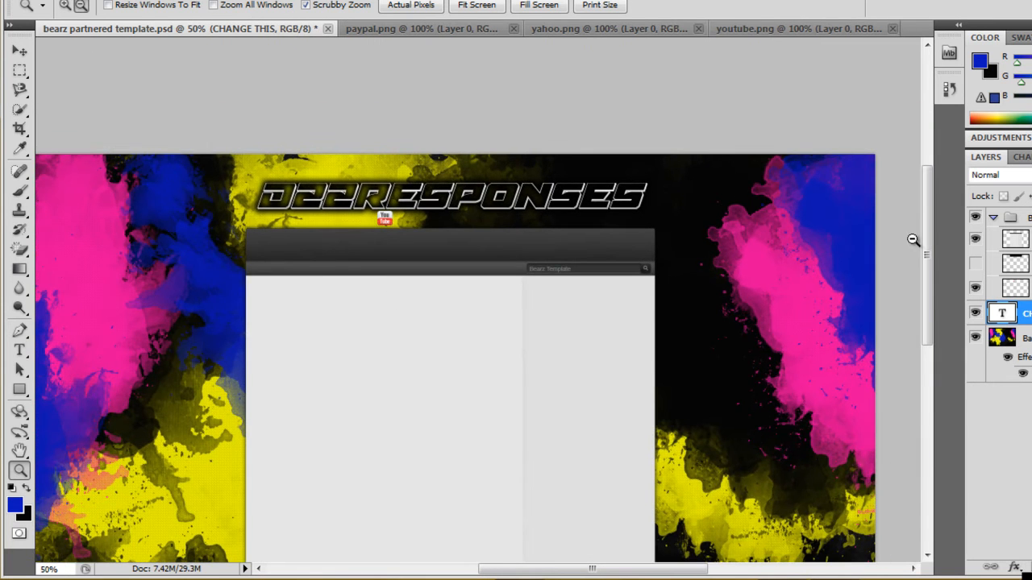
{"action": "left_click_drag", "start_coordinate": [929, 239], "coordinate": [928, 300]}
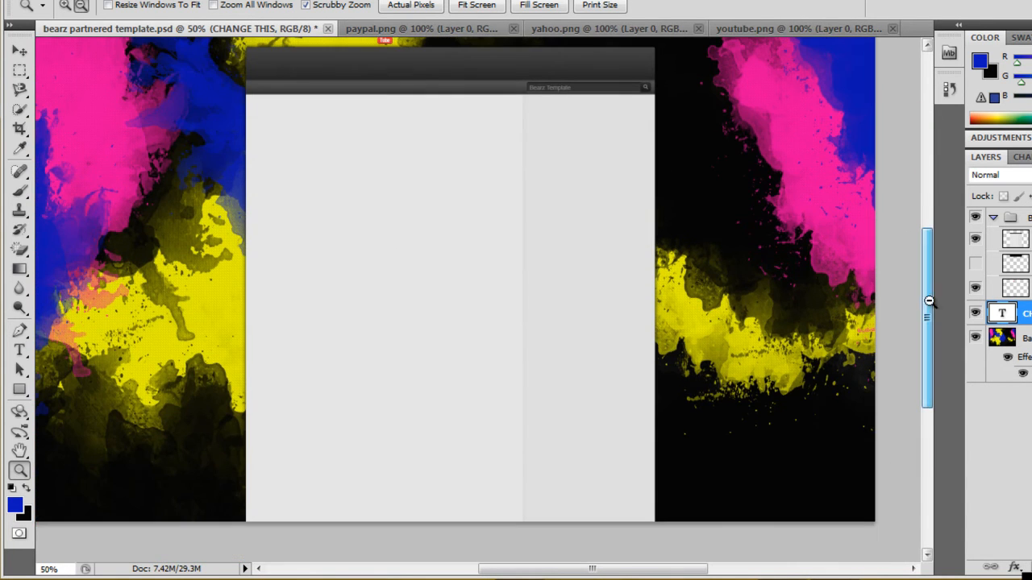
{"action": "left_click", "coordinate": [14, 504]}
{"action": "left_click", "coordinate": [587, 287]}
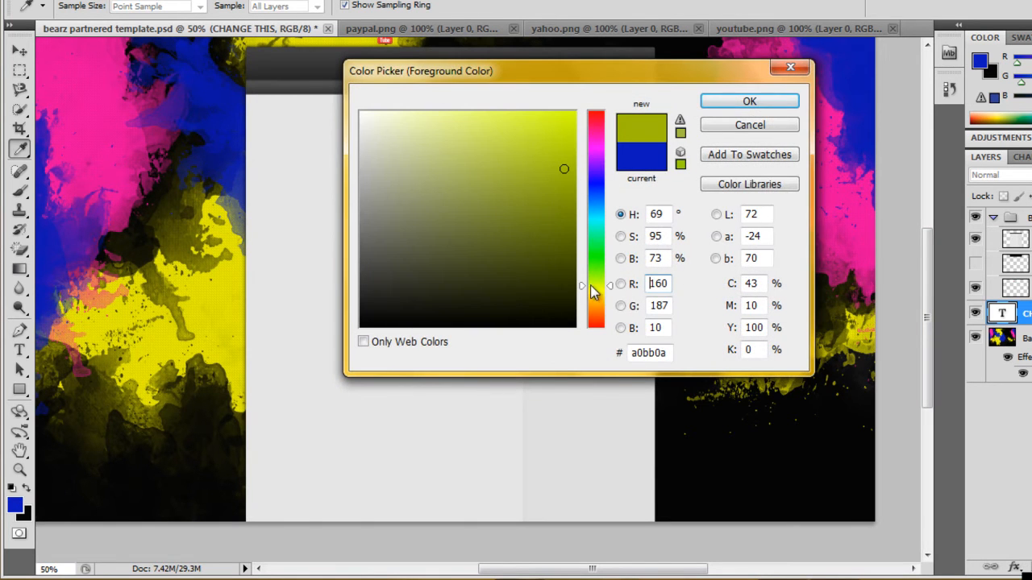
{"action": "left_click", "coordinate": [565, 119]}
{"action": "left_click", "coordinate": [715, 102]}
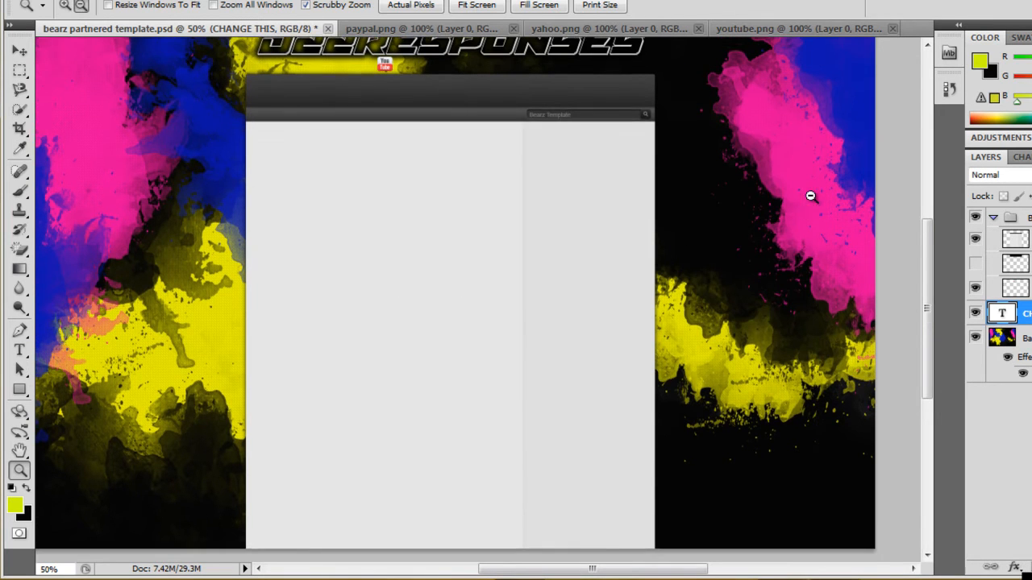
Select the Background layer and stamp the 1249 px splatter in yellow-green over the pink and blue area right of the template panel
{"action": "scroll", "coordinate": [810, 196], "scroll_direction": "up", "scroll_amount": 2}
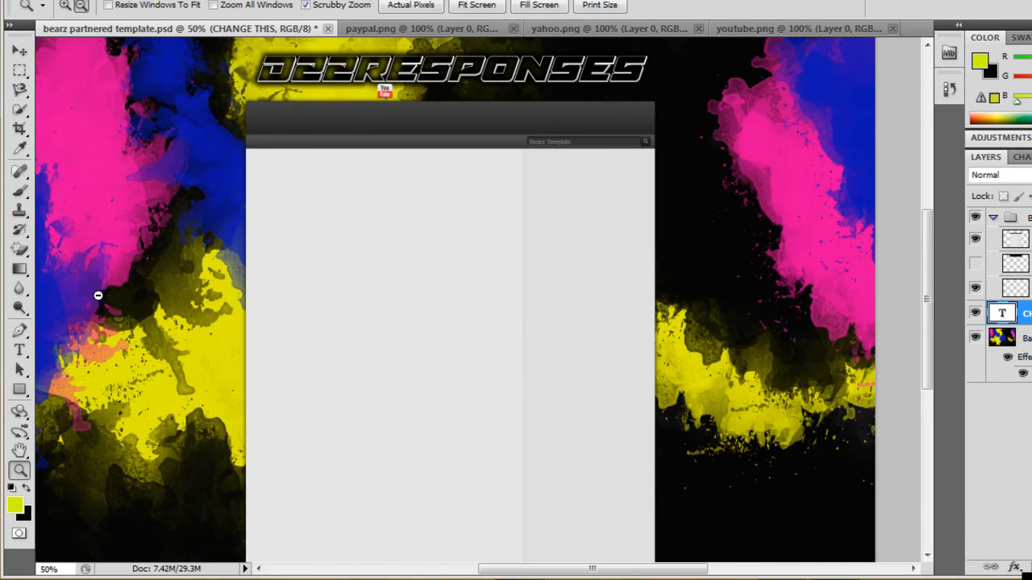
{"action": "left_click", "coordinate": [19, 191]}
{"action": "left_click", "coordinate": [783, 120]}
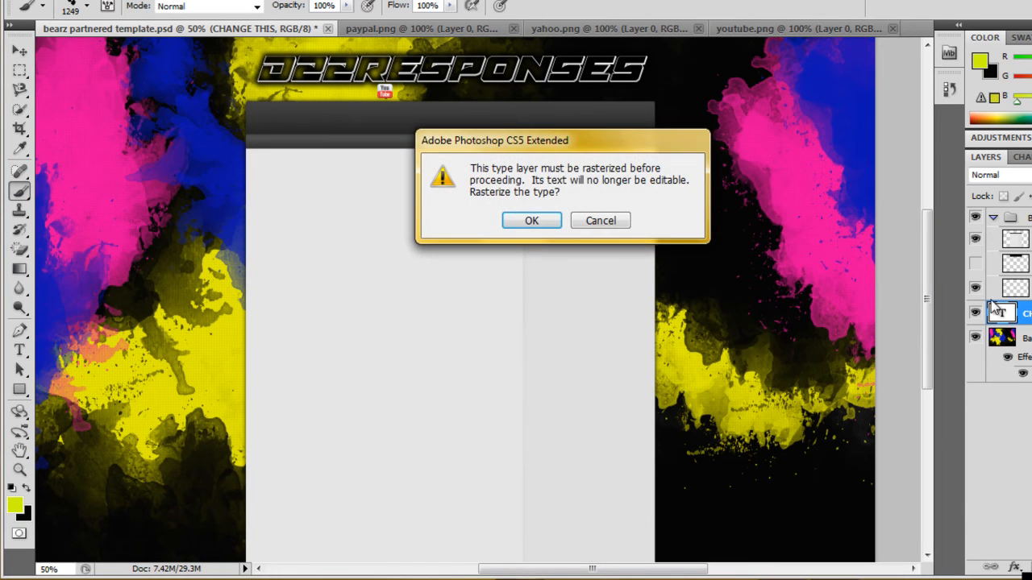
{"action": "left_click", "coordinate": [615, 220]}
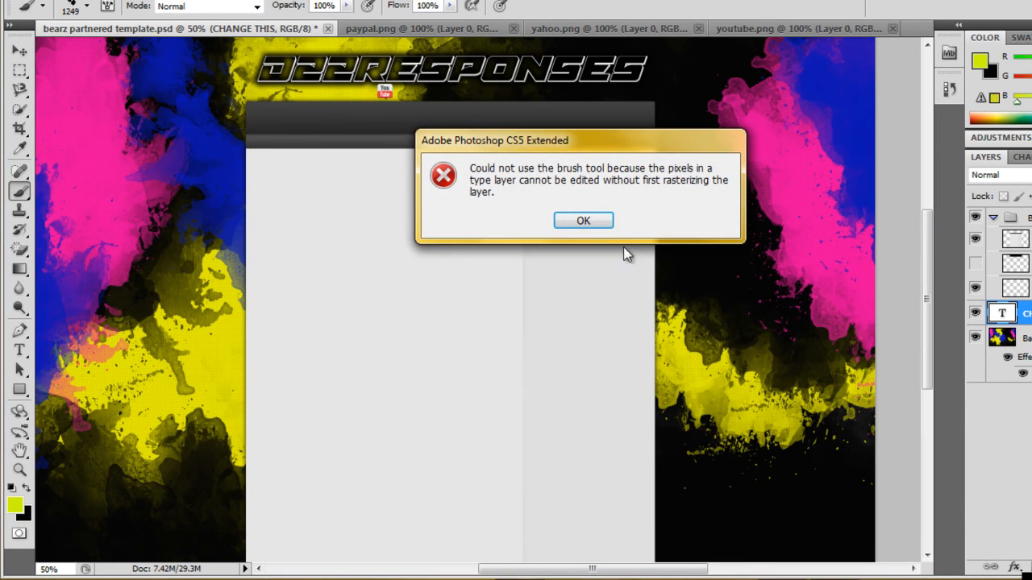
{"action": "left_click", "coordinate": [595, 220]}
{"action": "left_click", "coordinate": [1017, 338]}
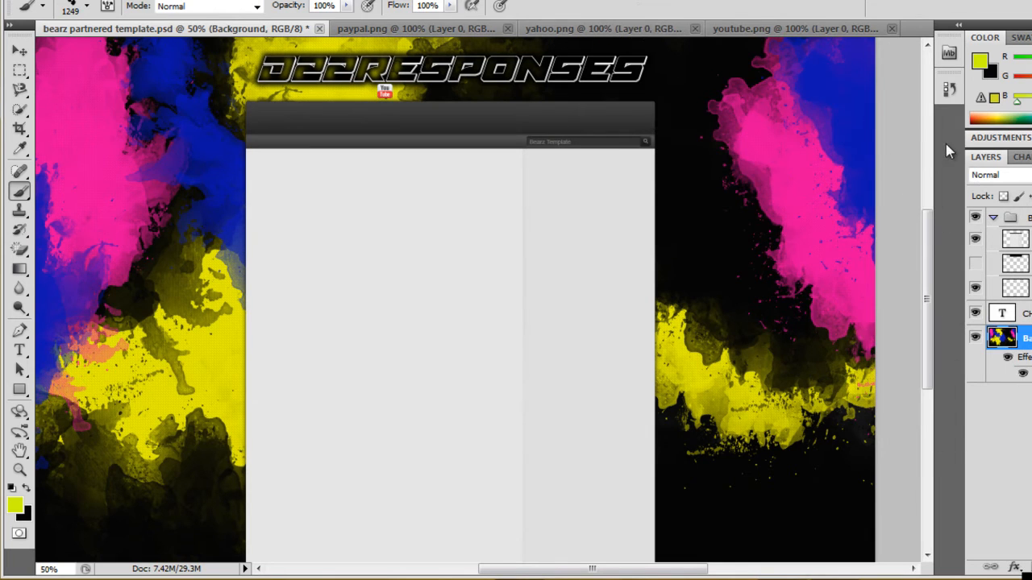
{"action": "left_click", "coordinate": [770, 186]}
{"action": "scroll", "coordinate": [766, 230], "scroll_direction": "up", "scroll_amount": 1}
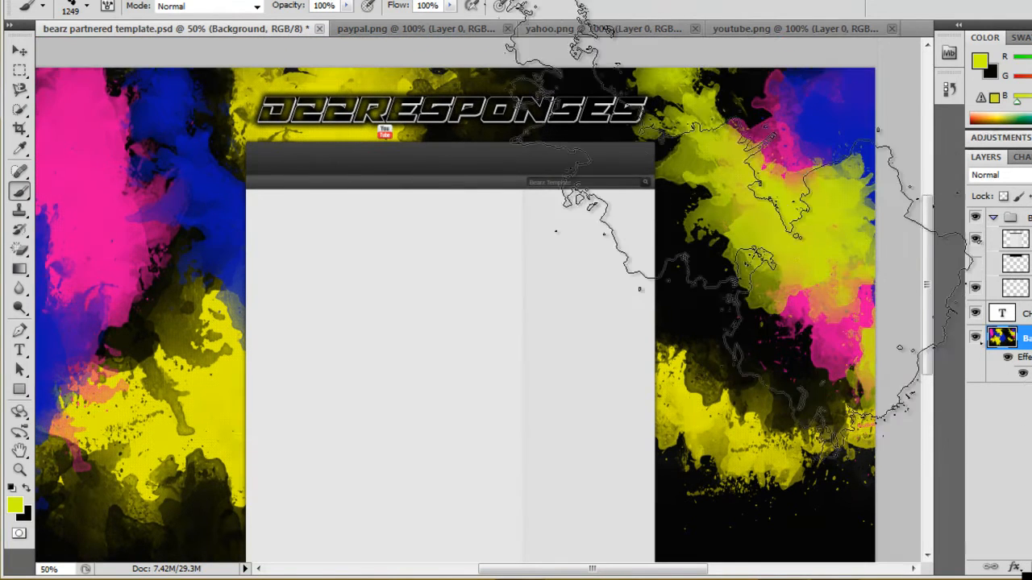
Choose the dense 1250 px splatter brush and stamp yellow-green over the upper background on both sides of the template panel
{"action": "left_click", "coordinate": [89, 7]}
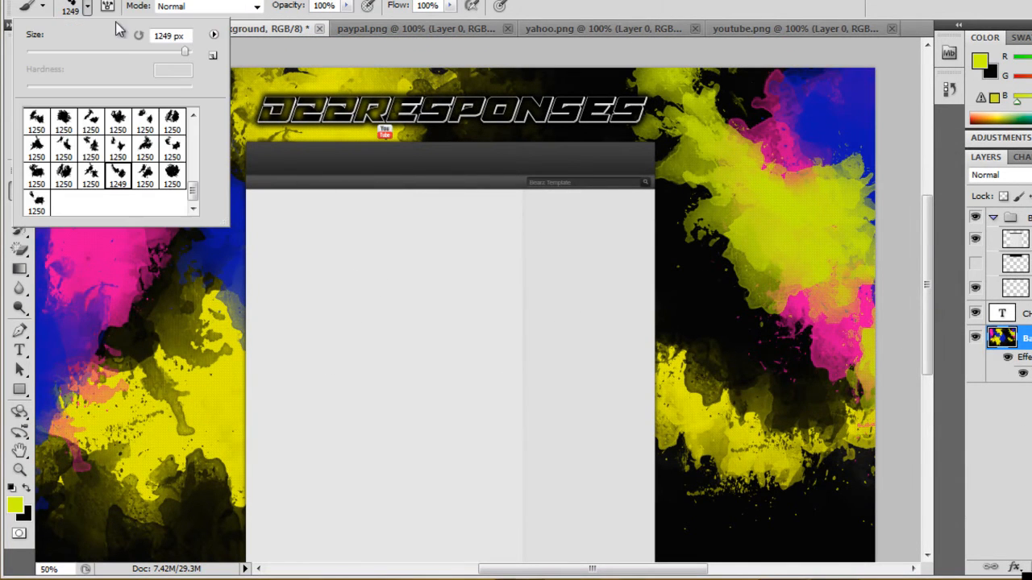
{"action": "left_click", "coordinate": [172, 174]}
{"action": "left_click", "coordinate": [742, 242]}
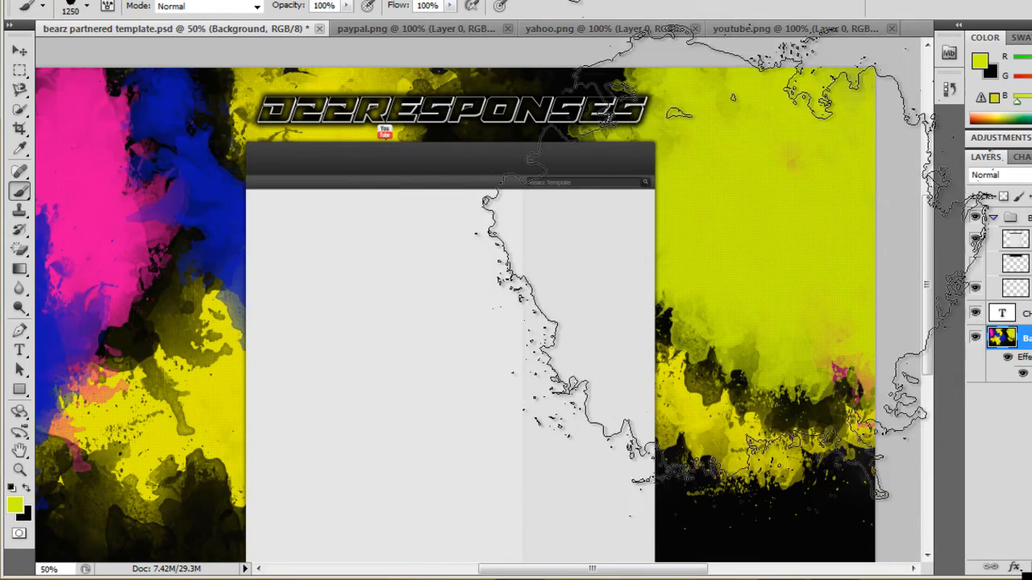
{"action": "left_click", "coordinate": [105, 145]}
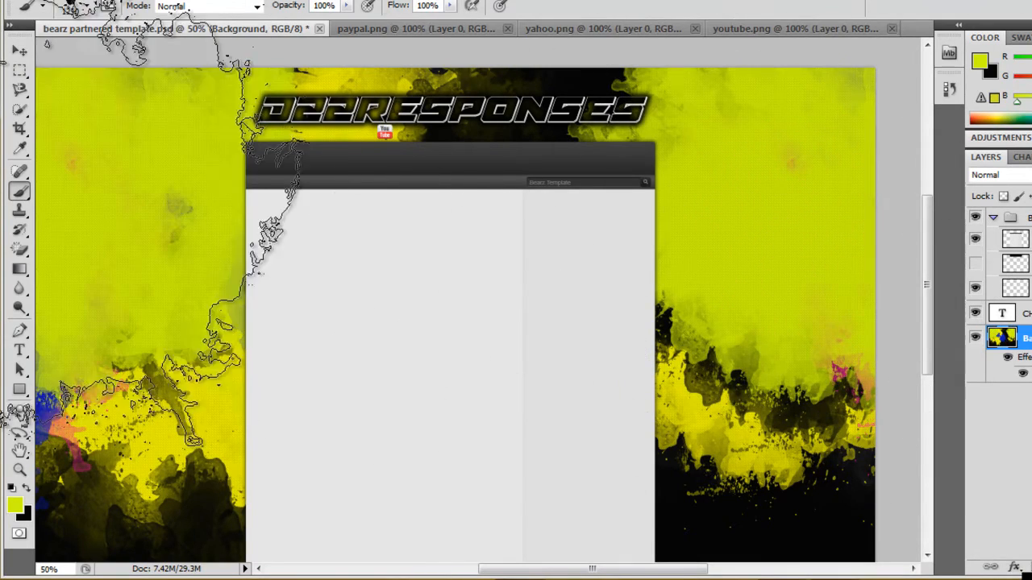
Swap the foreground colour to black and stamp splatters over the yellow-green on both sides of the template panel
{"action": "left_click", "coordinate": [26, 487]}
{"action": "left_click", "coordinate": [113, 387]}
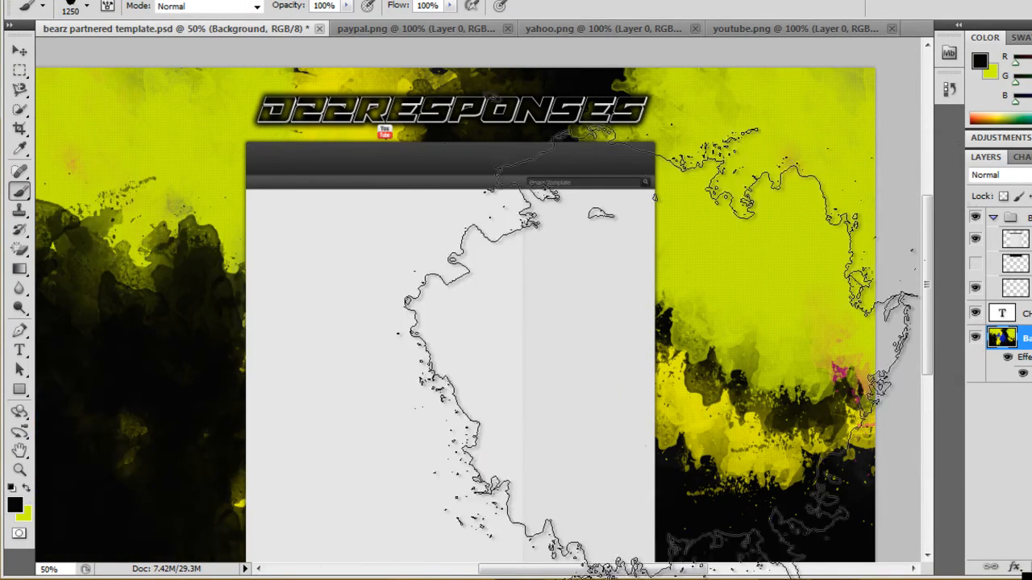
{"action": "left_click", "coordinate": [900, 269]}
{"action": "left_click", "coordinate": [171, 255]}
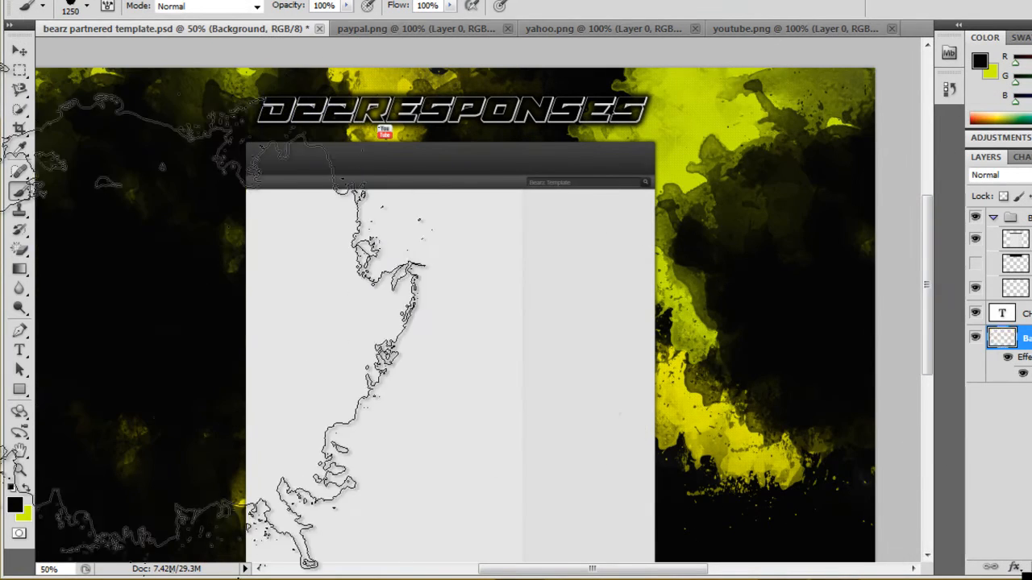
Swap back to yellow-green and stamp splatters over the left and right sides and behind the D22RESPONSES title
{"action": "scroll", "coordinate": [743, 387], "scroll_direction": "down", "scroll_amount": 1}
{"action": "left_click", "coordinate": [27, 488]}
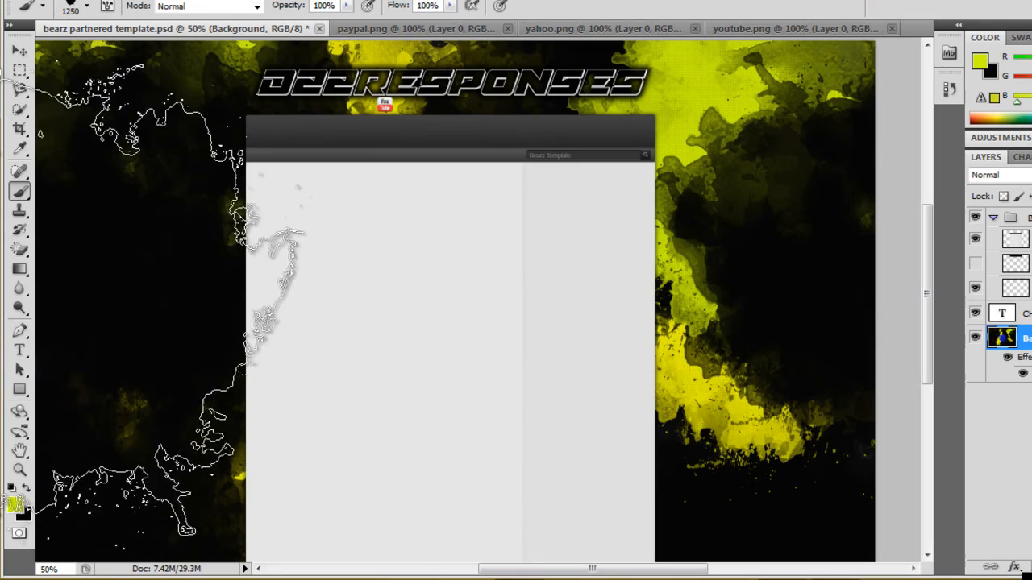
{"action": "left_click", "coordinate": [54, 299]}
{"action": "scroll", "coordinate": [307, 366], "scroll_direction": "up", "scroll_amount": 2}
{"action": "left_click", "coordinate": [161, 266]}
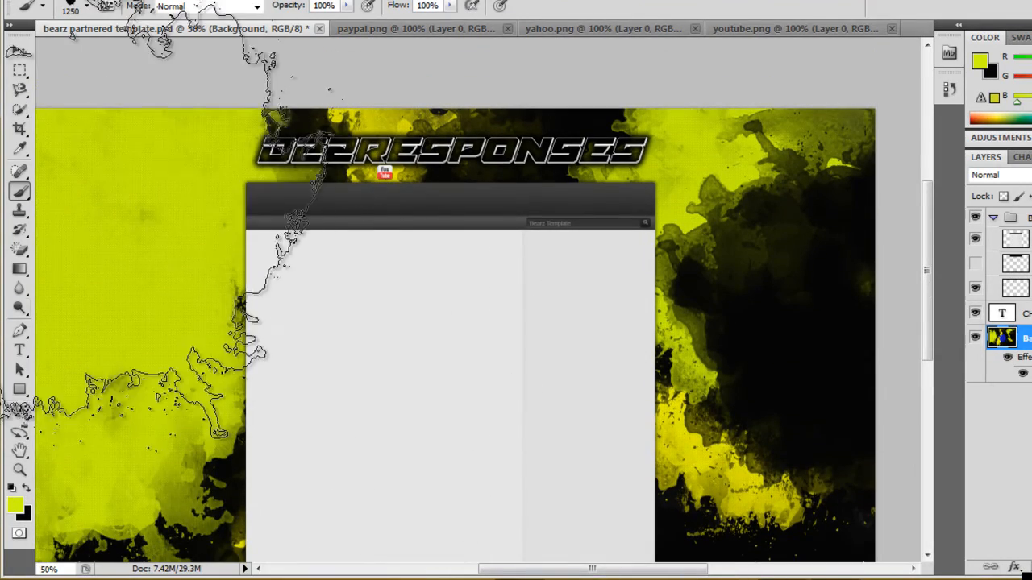
{"action": "left_click", "coordinate": [774, 387]}
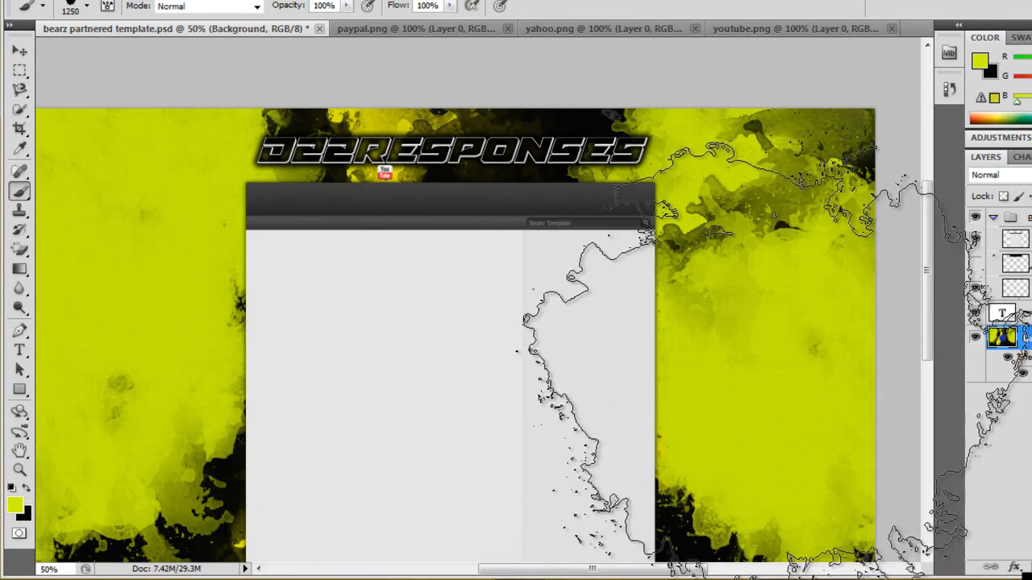
{"action": "left_click", "coordinate": [658, 232]}
{"action": "left_click", "coordinate": [462, 229]}
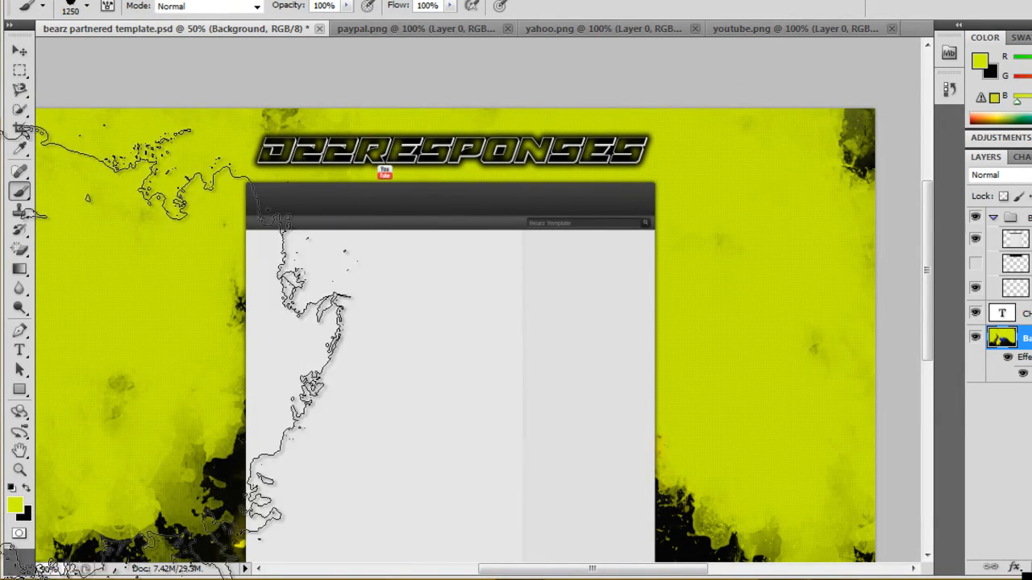
Switch to black and stamp one splatter over the middle of each yellow-green side area
{"action": "left_click", "coordinate": [27, 488]}
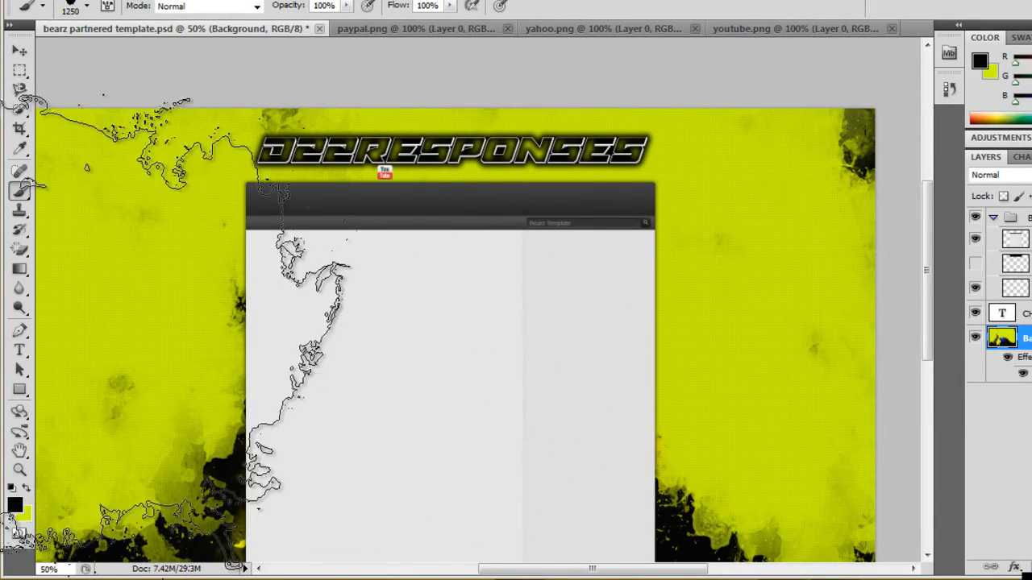
{"action": "left_click", "coordinate": [97, 314]}
{"action": "left_click", "coordinate": [713, 347]}
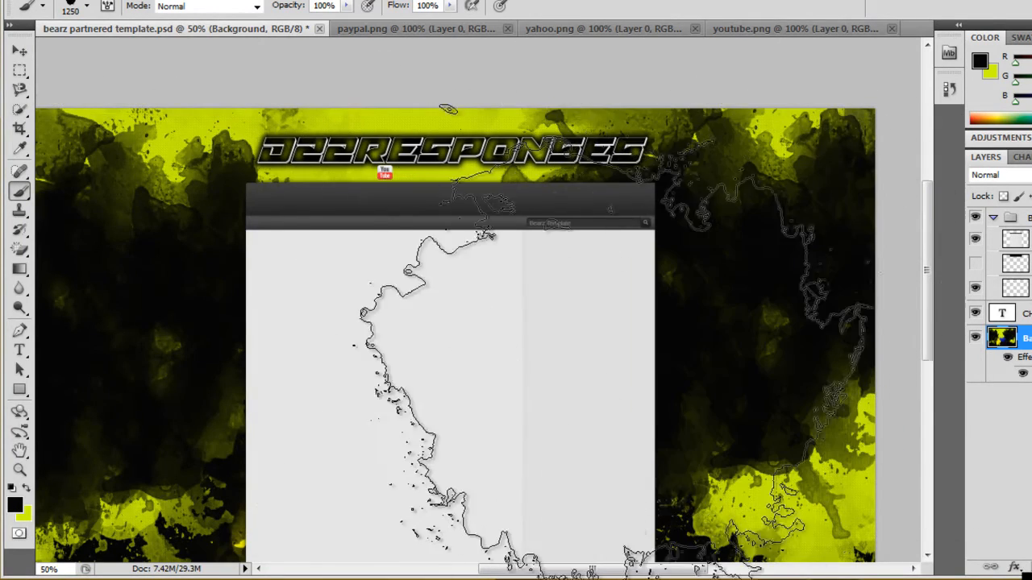
Stamp black splatters over the remaining yellow-green patches on the lower background beside the template panel
{"action": "scroll", "coordinate": [709, 346], "scroll_direction": "down", "scroll_amount": 5}
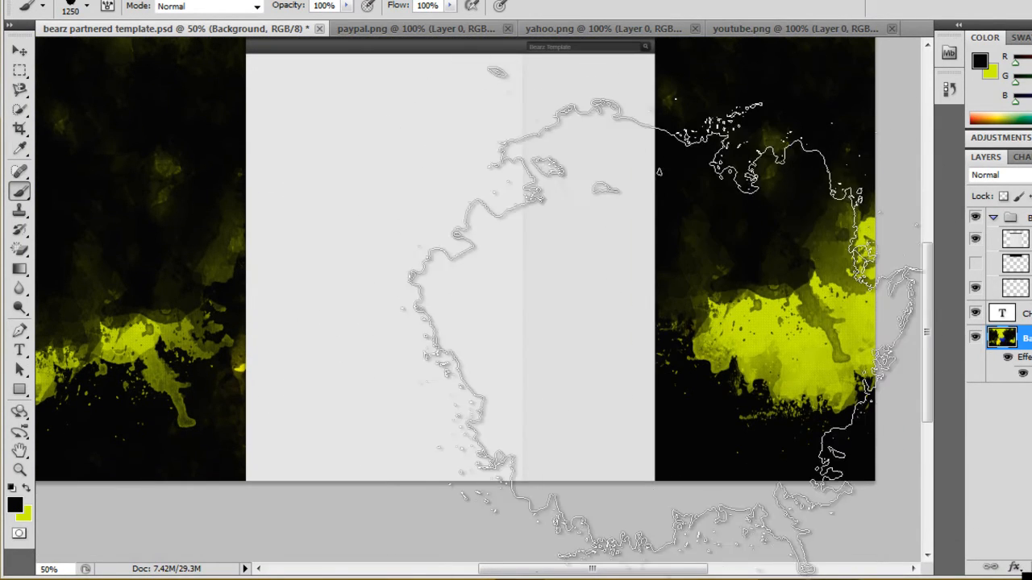
{"action": "left_click", "coordinate": [655, 314]}
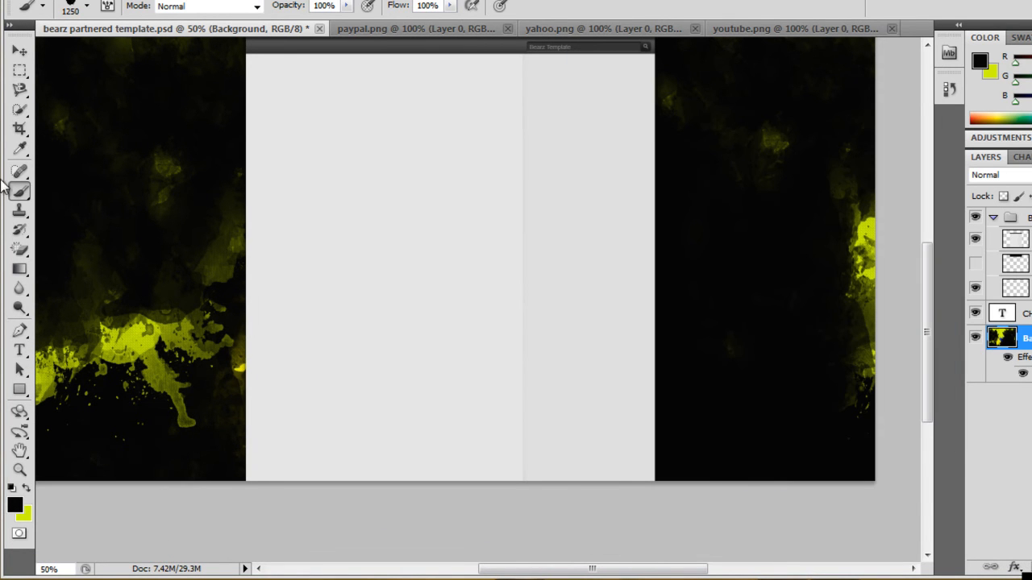
{"action": "left_click", "coordinate": [187, 302]}
{"action": "scroll", "coordinate": [473, 311], "scroll_direction": "up", "scroll_amount": 1}
{"action": "scroll", "coordinate": [474, 315], "scroll_direction": "up", "scroll_amount": 3}
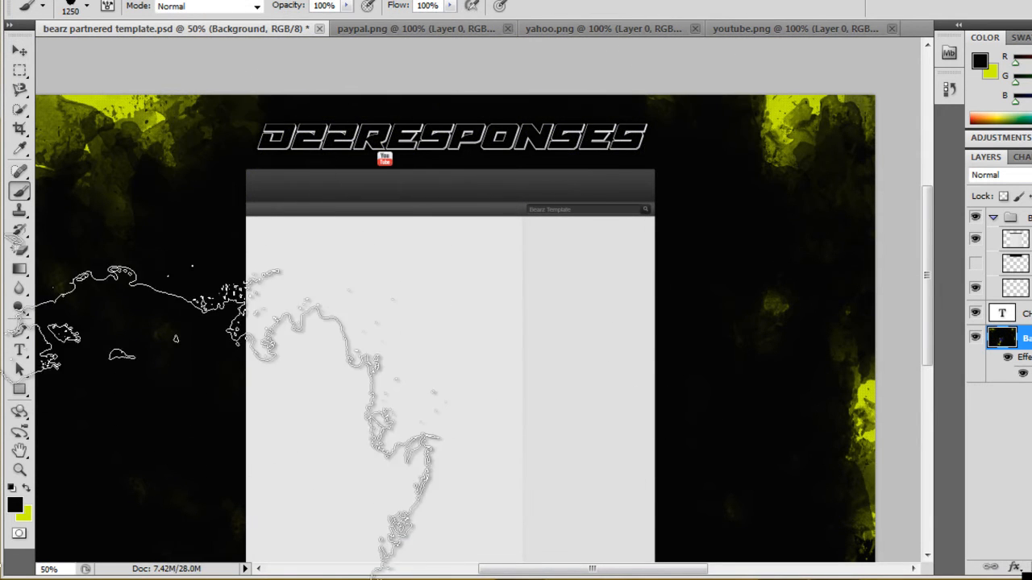
Swap the foreground colour to yellow-green and stamp one large splatter over each side of the template panel
{"action": "left_click", "coordinate": [26, 488]}
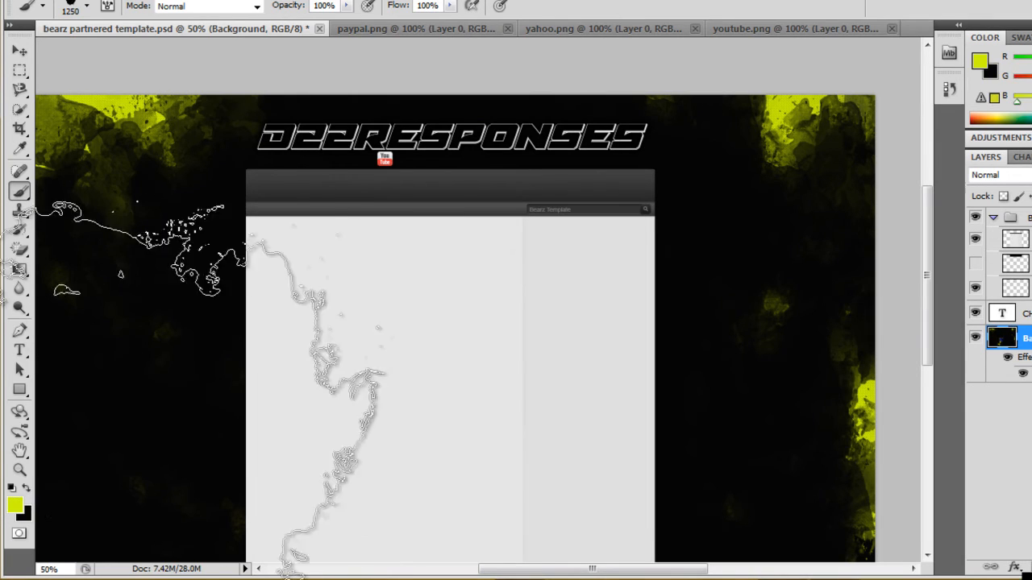
{"action": "left_click", "coordinate": [243, 339]}
{"action": "left_click", "coordinate": [693, 271]}
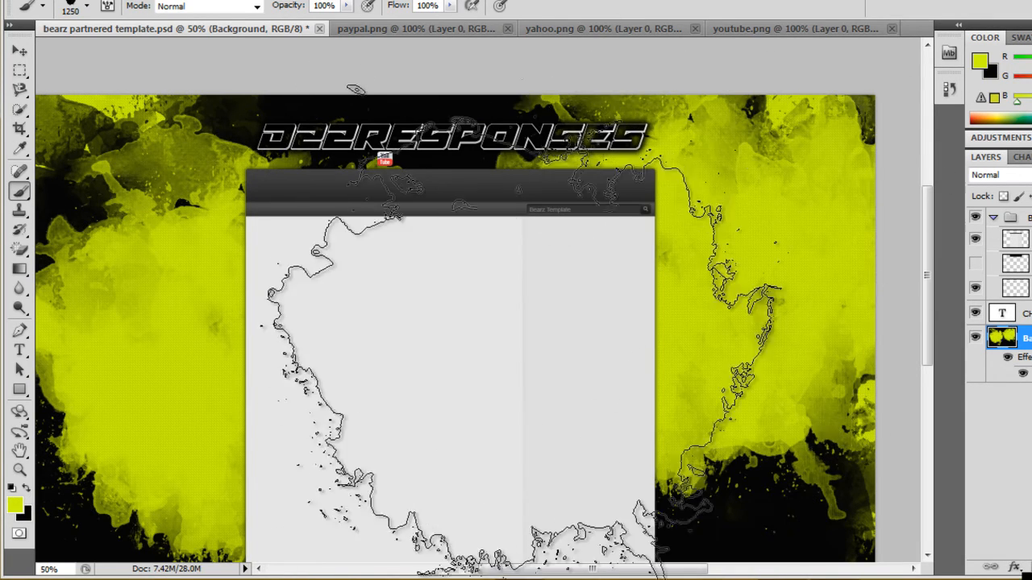
Switch to black and stamp splatters over the outer right side and the upper left area of the yellow-green background
{"action": "scroll", "coordinate": [305, 370], "scroll_direction": "down", "scroll_amount": 2}
{"action": "scroll", "coordinate": [306, 368], "scroll_direction": "down", "scroll_amount": 3}
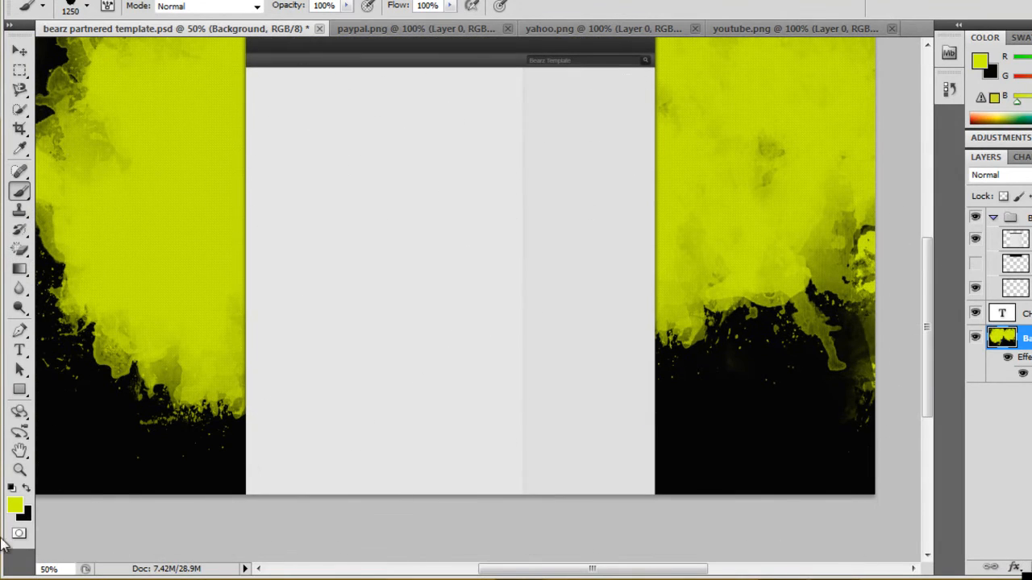
{"action": "left_click", "coordinate": [26, 488]}
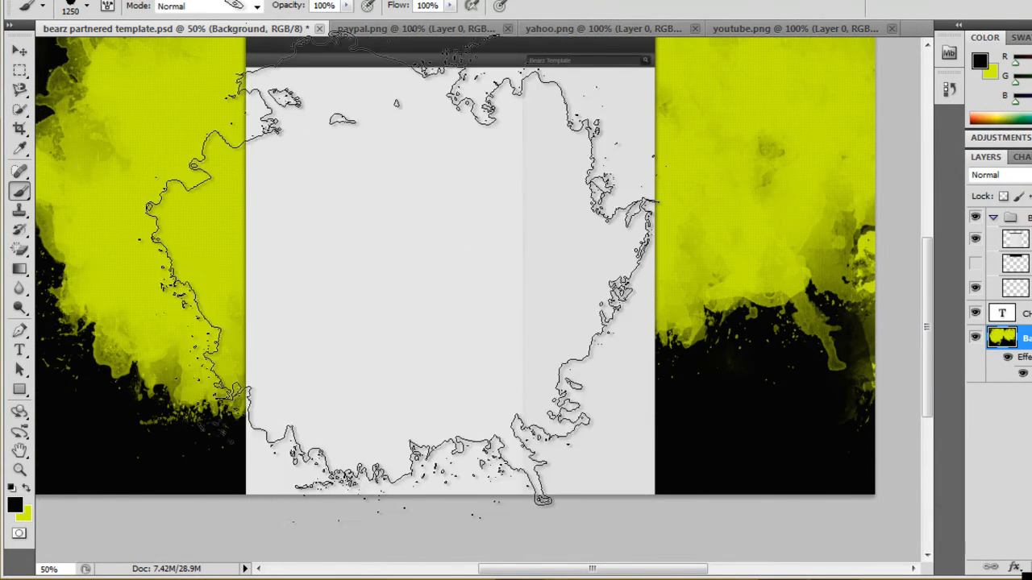
{"action": "scroll", "coordinate": [933, 159], "scroll_direction": "up", "scroll_amount": 5}
{"action": "left_click", "coordinate": [907, 263]}
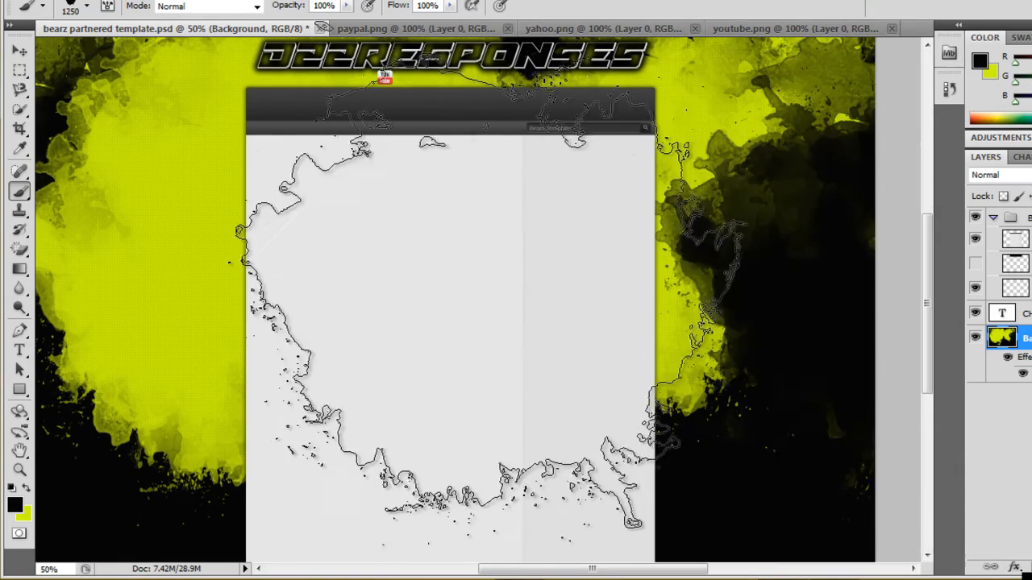
{"action": "scroll", "coordinate": [539, 294], "scroll_direction": "up", "scroll_amount": 6}
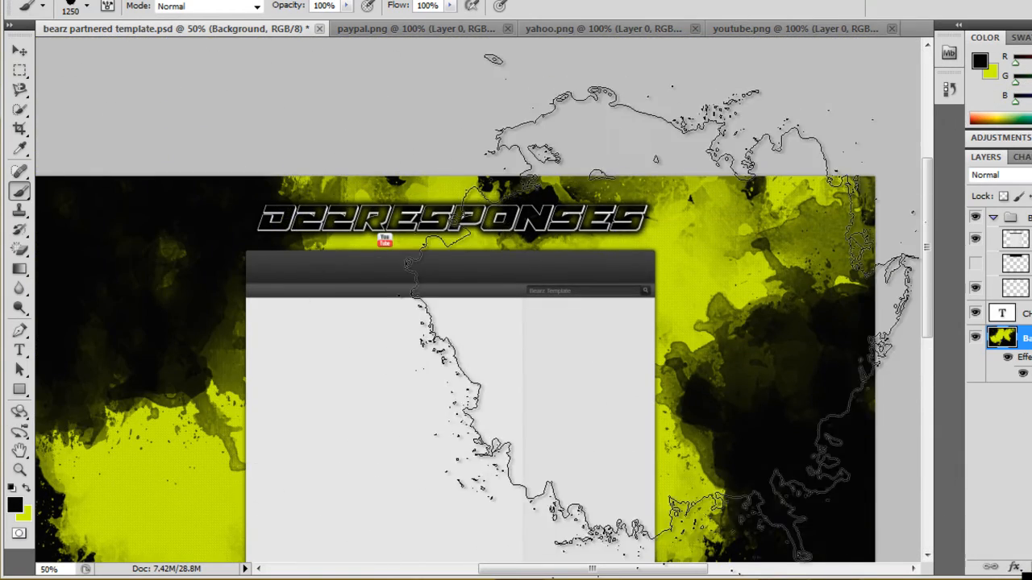
{"action": "scroll", "coordinate": [322, 373], "scroll_direction": "down", "scroll_amount": 2}
{"action": "scroll", "coordinate": [322, 372], "scroll_direction": "down", "scroll_amount": 4}
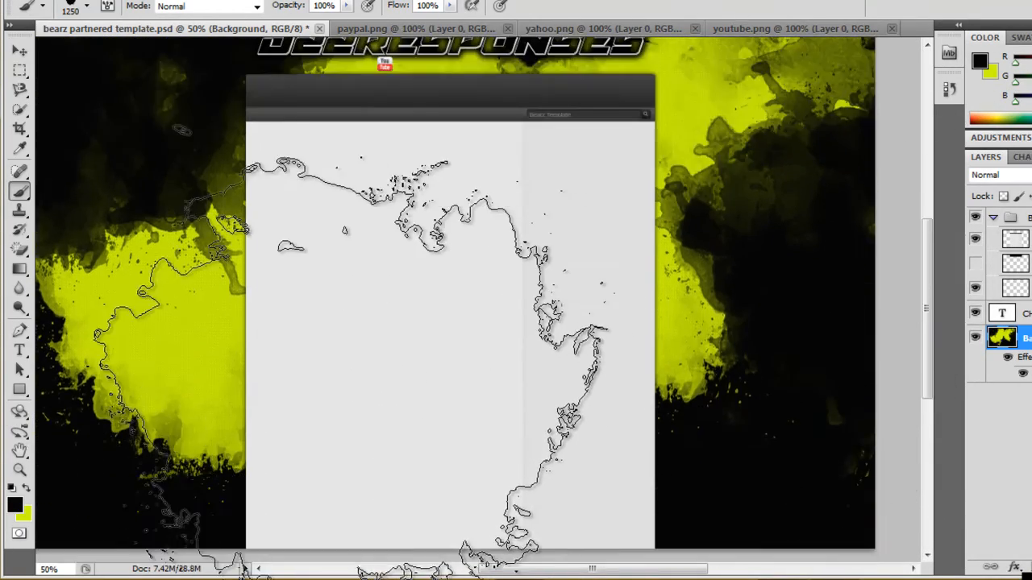
{"action": "scroll", "coordinate": [645, 484], "scroll_direction": "up", "scroll_amount": 5}
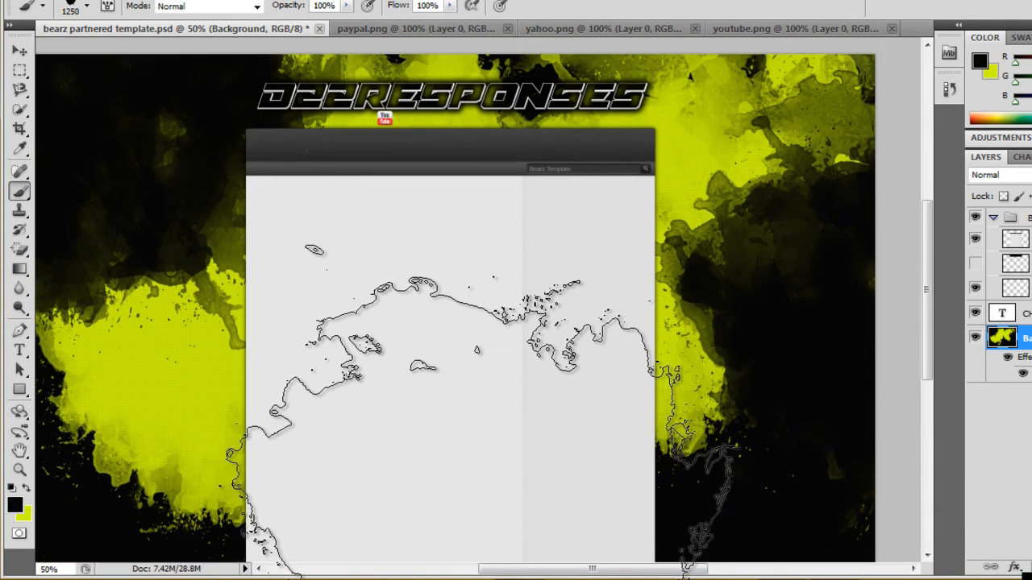
{"action": "scroll", "coordinate": [354, 411], "scroll_direction": "down", "scroll_amount": 3}
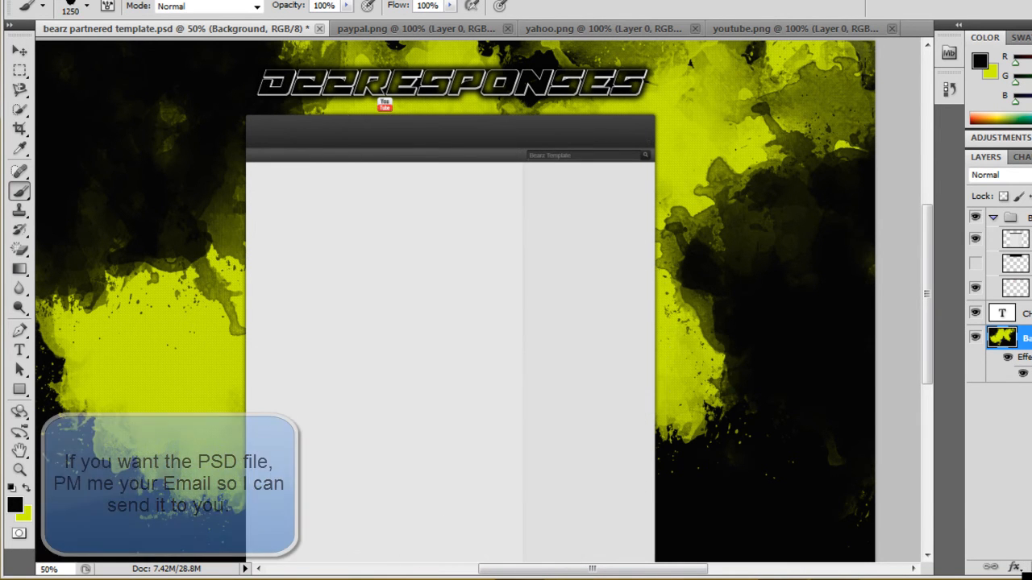
Add a yellow Color Overlay (#f6ff00) to the D22RESPONSES title text layer
{"action": "left_click", "coordinate": [1027, 313]}
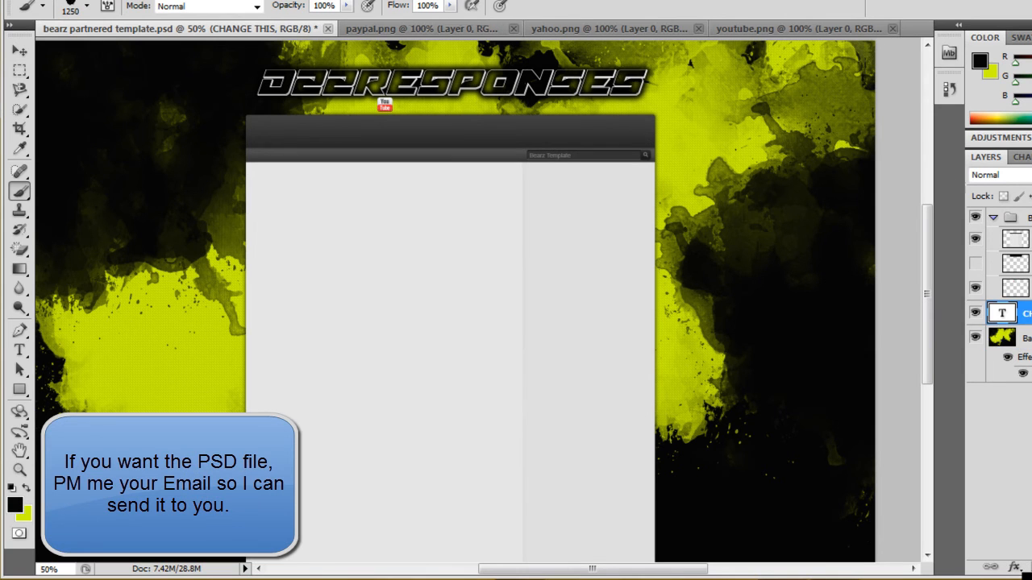
{"action": "double_click", "coordinate": [1026, 314]}
{"action": "double_click", "coordinate": [988, 313]}
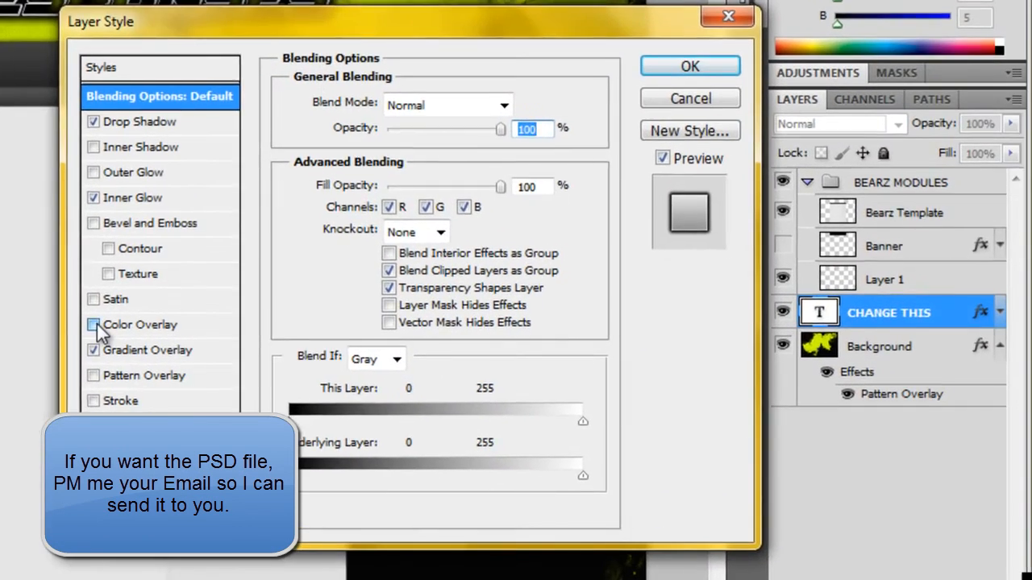
{"action": "left_click", "coordinate": [176, 323]}
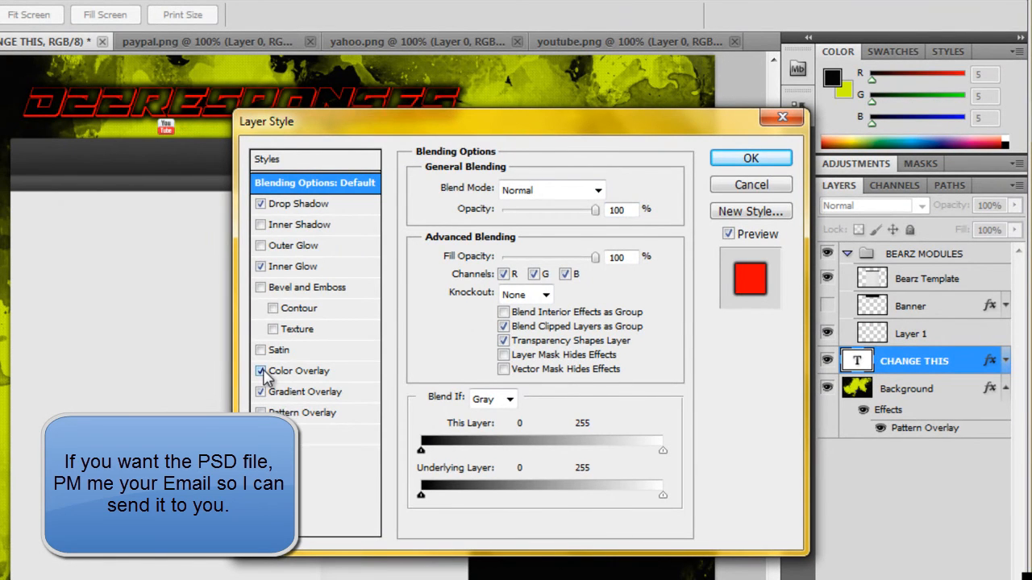
{"action": "left_click", "coordinate": [296, 371]}
{"action": "left_click", "coordinate": [604, 190]}
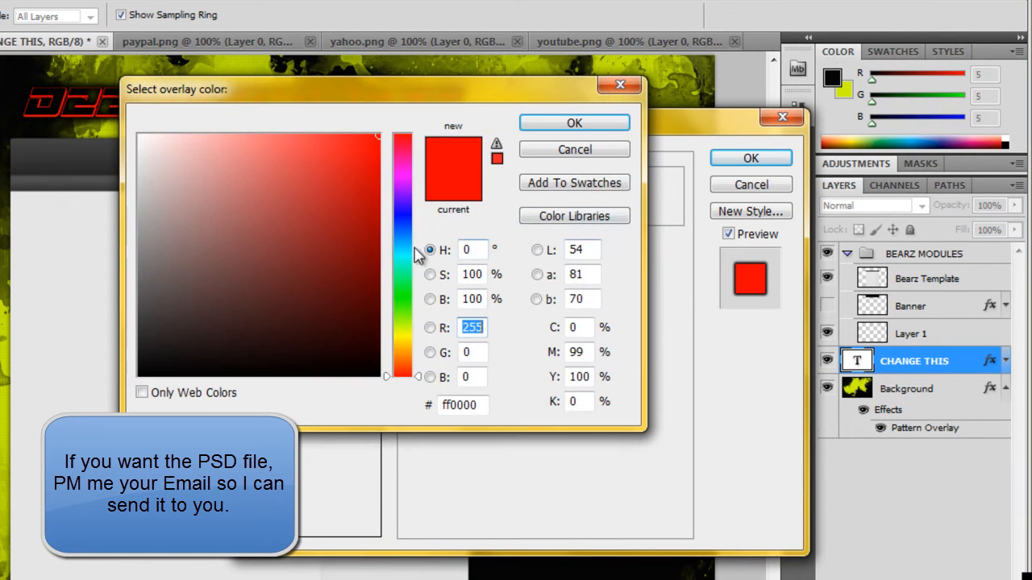
{"action": "left_click", "coordinate": [403, 335]}
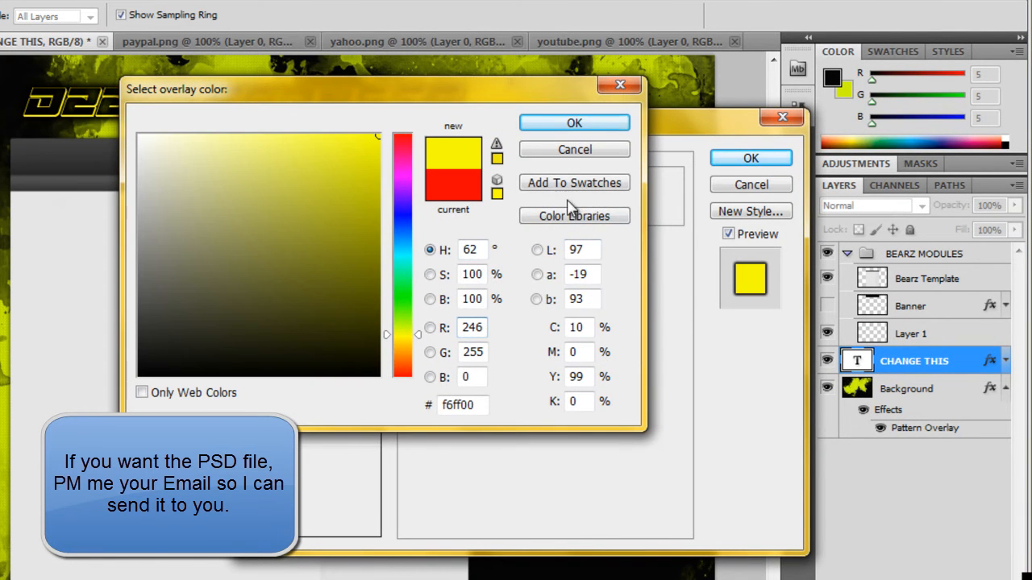
{"action": "left_click", "coordinate": [626, 127]}
{"action": "left_click", "coordinate": [756, 160]}
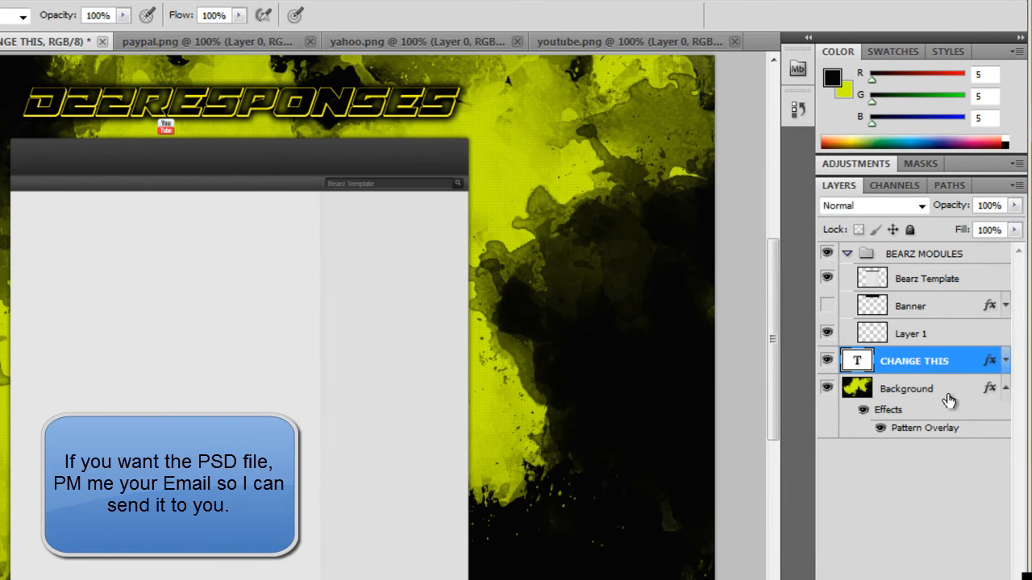
Try Outer Glow, Satin, and Bevel and Emboss with Contour and Texture in the title layer's style
{"action": "double_click", "coordinate": [955, 363]}
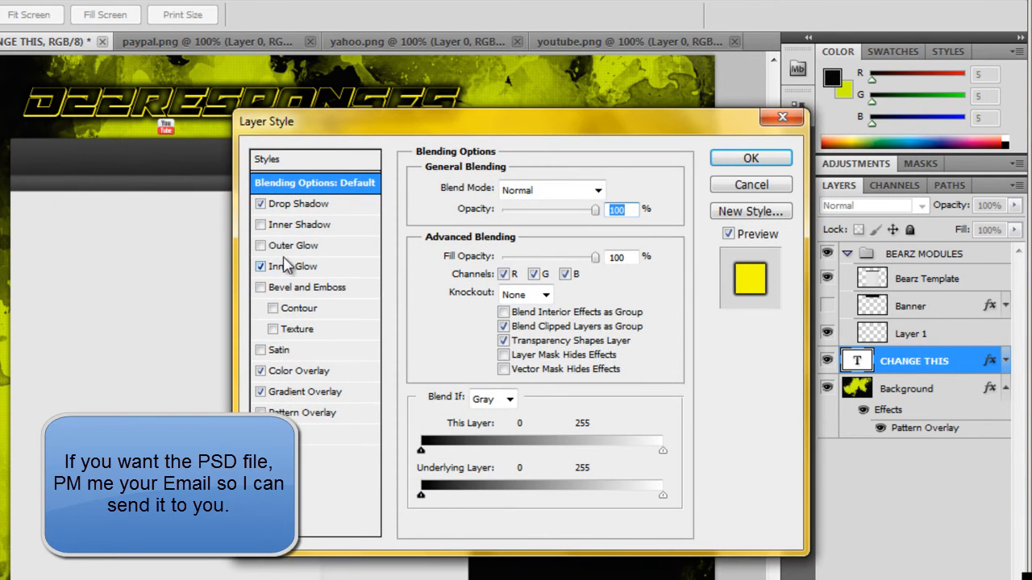
{"action": "left_click", "coordinate": [260, 246]}
{"action": "left_click", "coordinate": [260, 246]}
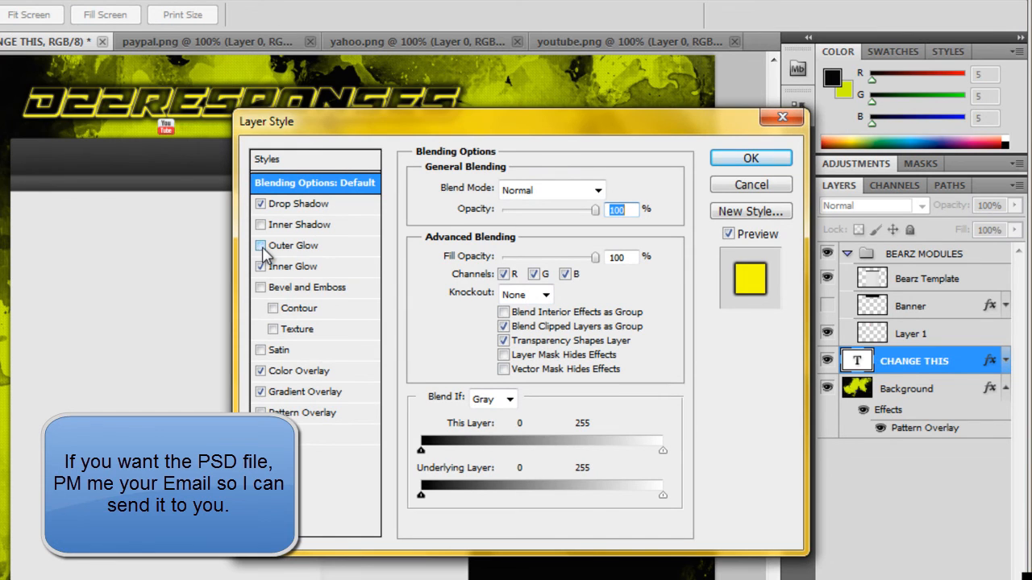
{"action": "left_click", "coordinate": [262, 289]}
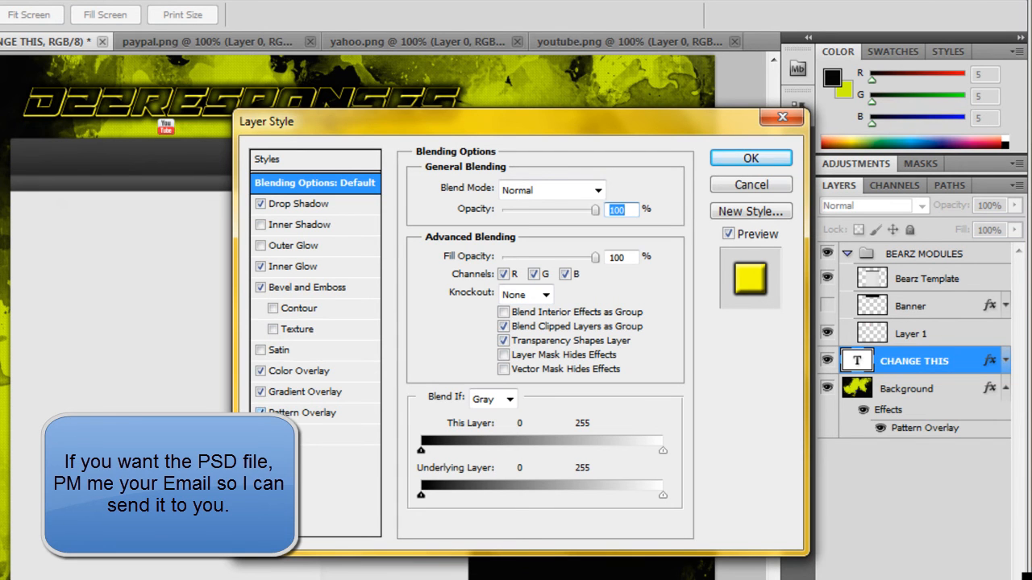
{"action": "left_click", "coordinate": [260, 349]}
{"action": "left_click", "coordinate": [261, 350]}
{"action": "left_click", "coordinate": [273, 330]}
{"action": "left_click", "coordinate": [273, 309]}
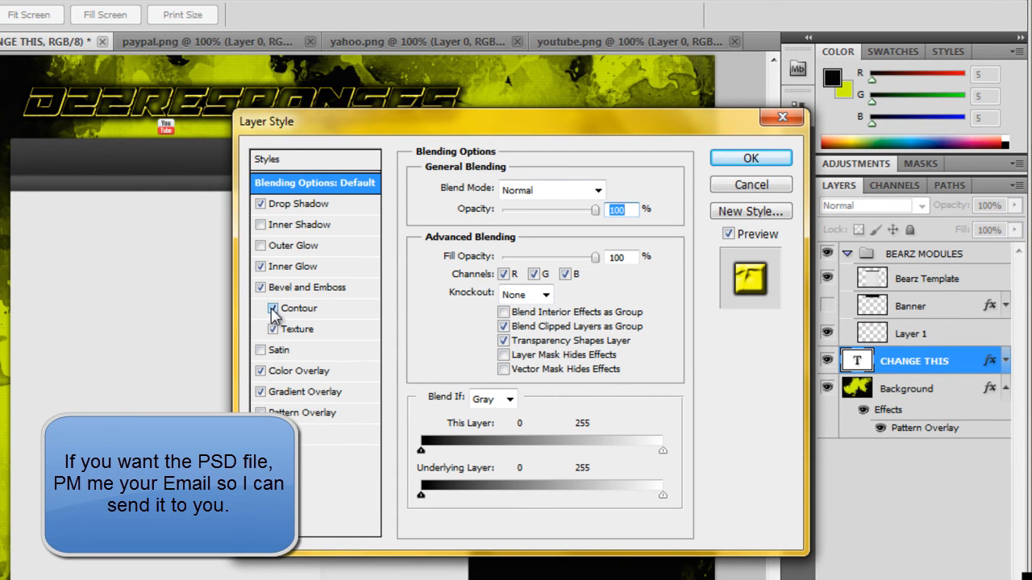
Try adding Inner Shadow, Outer Glow and Satin to the title layer's style, and discard all the trial effects
{"action": "left_click", "coordinate": [300, 225]}
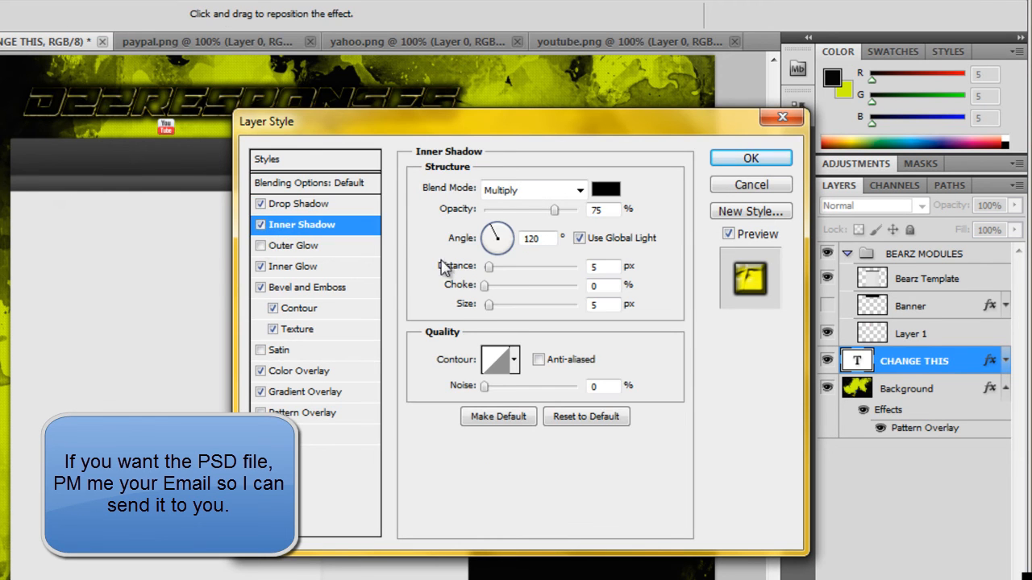
{"action": "left_click", "coordinate": [331, 247]}
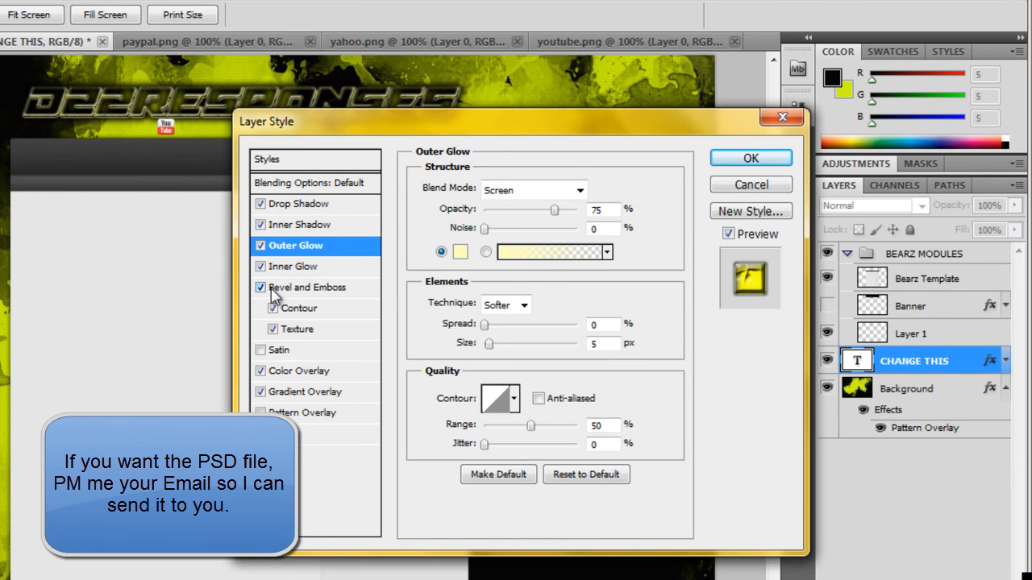
{"action": "left_click", "coordinate": [262, 350]}
{"action": "left_click", "coordinate": [352, 289]}
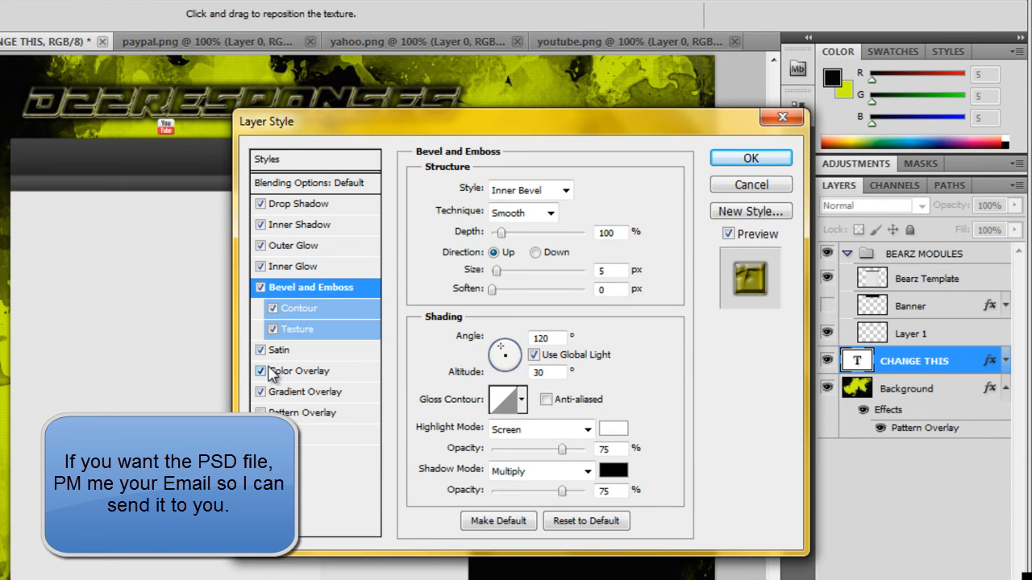
{"action": "left_click", "coordinate": [260, 350]}
{"action": "left_click", "coordinate": [261, 371]}
{"action": "left_click", "coordinate": [766, 185]}
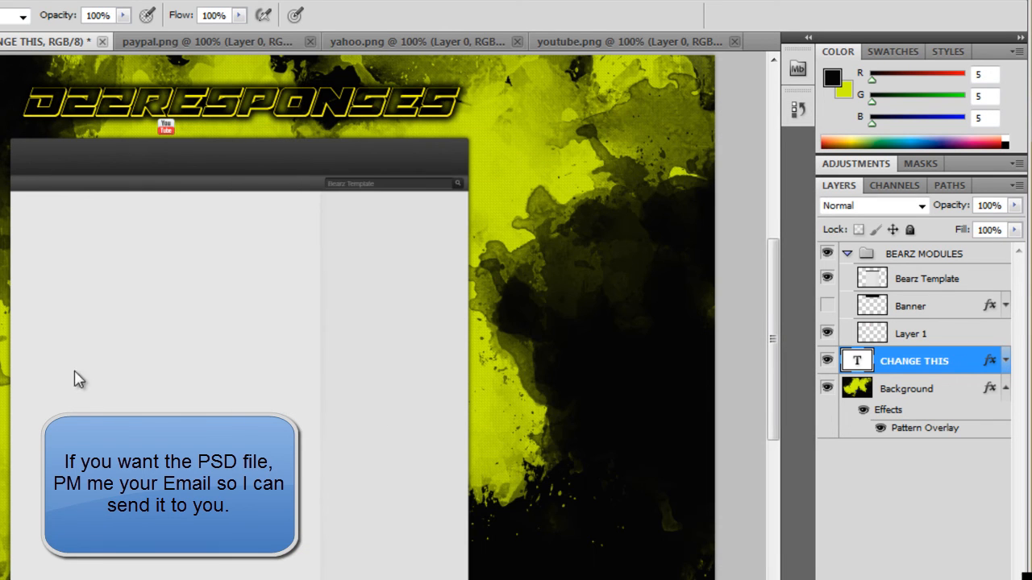
{"action": "scroll", "coordinate": [21, 381], "scroll_direction": "up", "scroll_amount": 3}
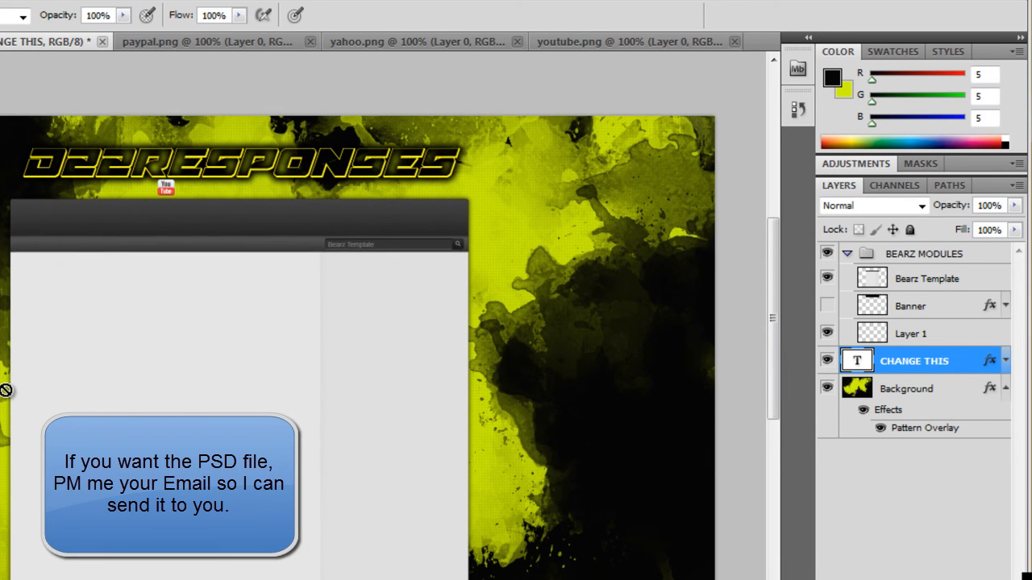
{"action": "scroll", "coordinate": [2, 409], "scroll_direction": "down", "scroll_amount": 4}
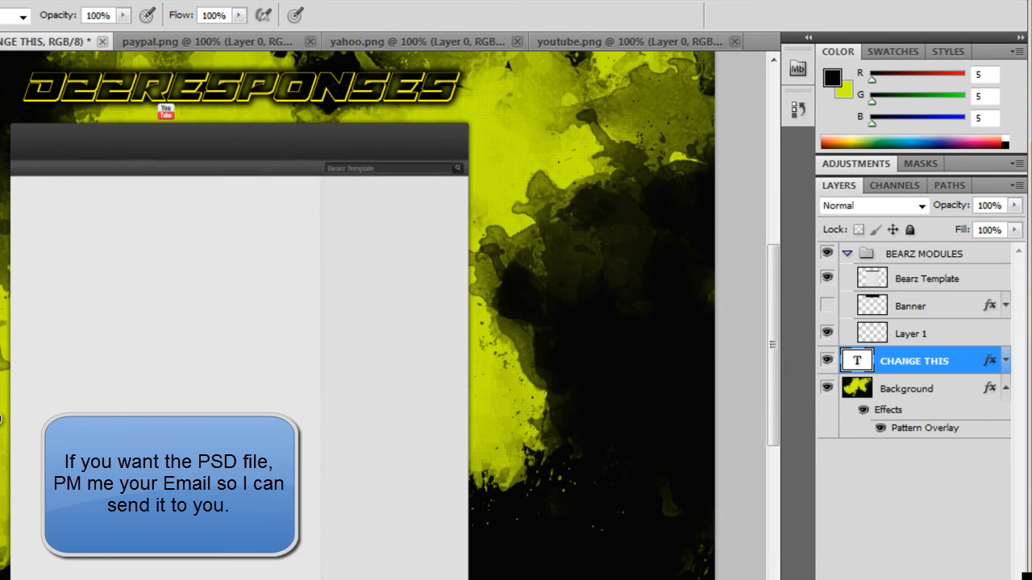
{"action": "scroll", "coordinate": [2, 419], "scroll_direction": "up", "scroll_amount": 5}
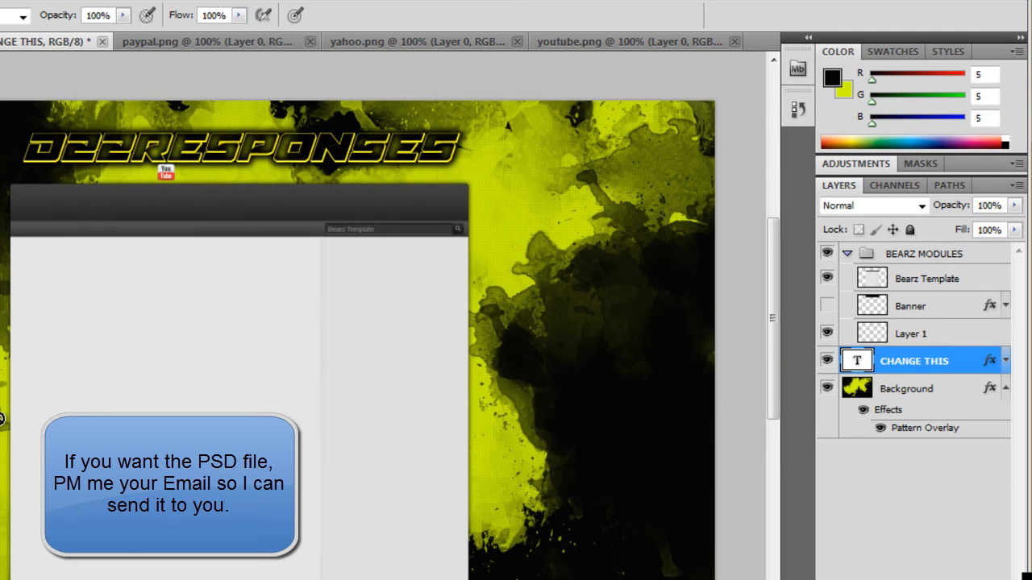
{"action": "scroll", "coordinate": [2, 435], "scroll_direction": "down", "scroll_amount": 3}
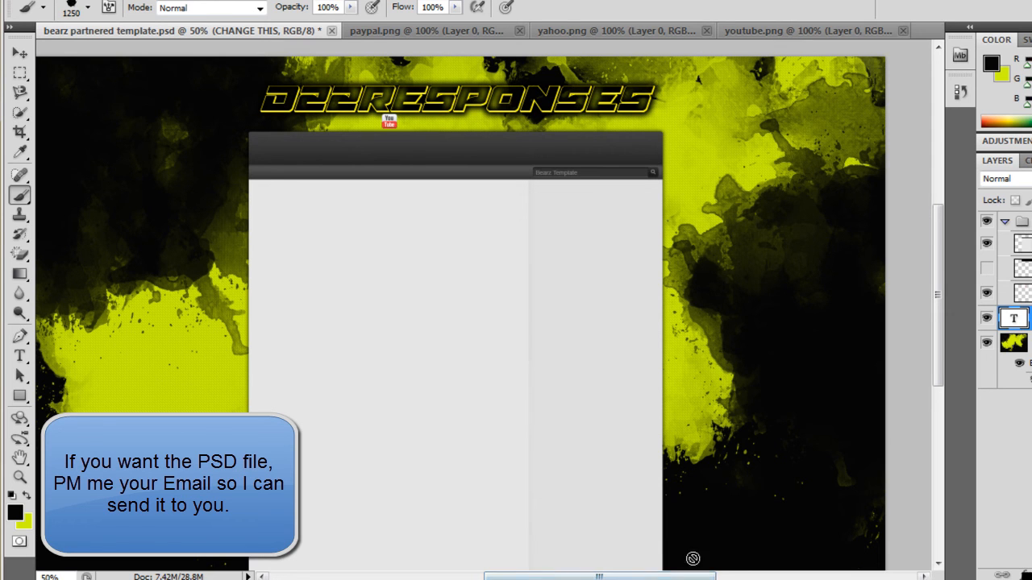
{"action": "left_click_drag", "start_coordinate": [621, 577], "coordinate": [616, 579]}
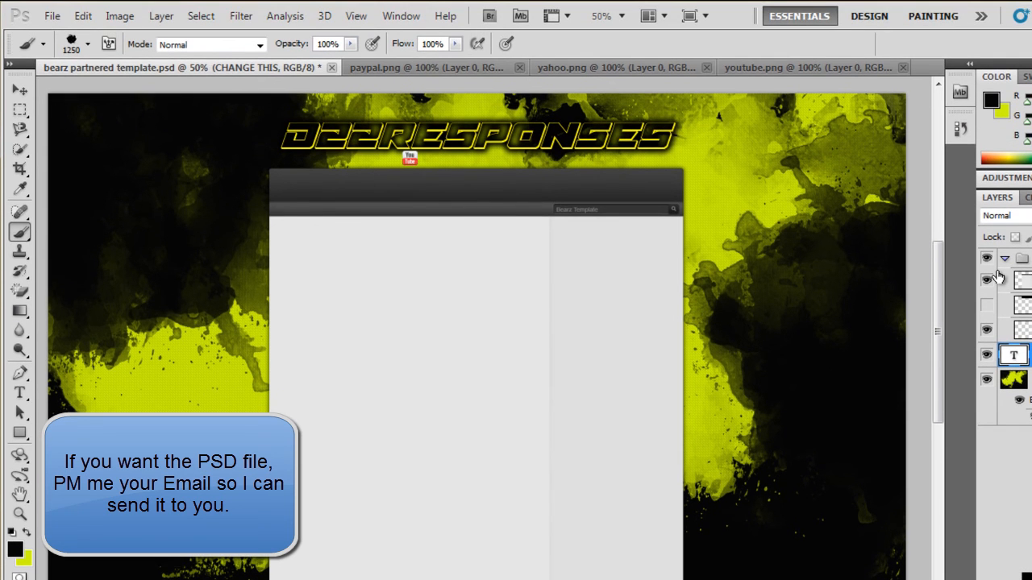
Save a JPEG copy of the template as custom BG in My Pictures at quality 10 (Maximum)
{"action": "left_click", "coordinate": [52, 16]}
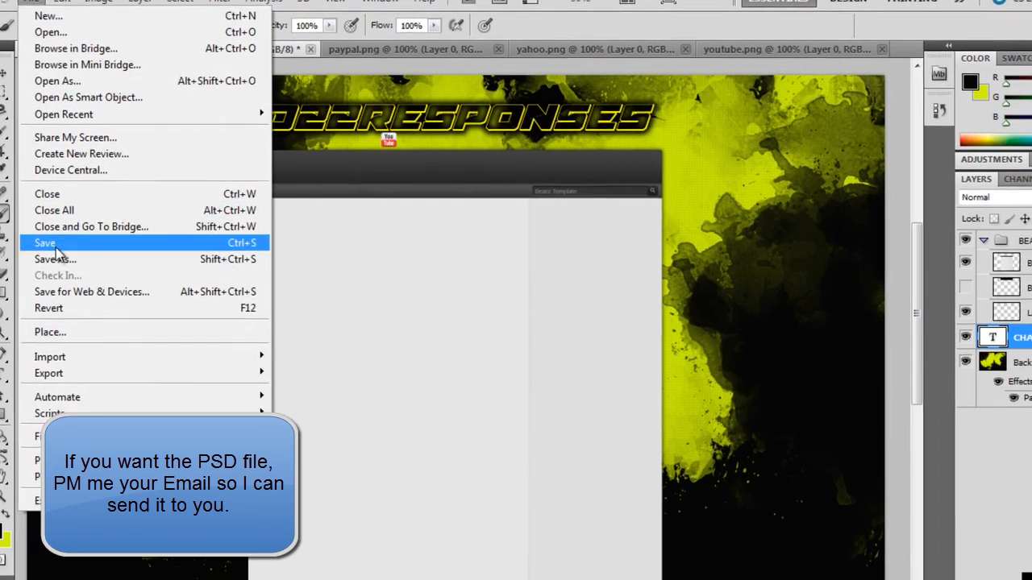
{"action": "left_click", "coordinate": [42, 258]}
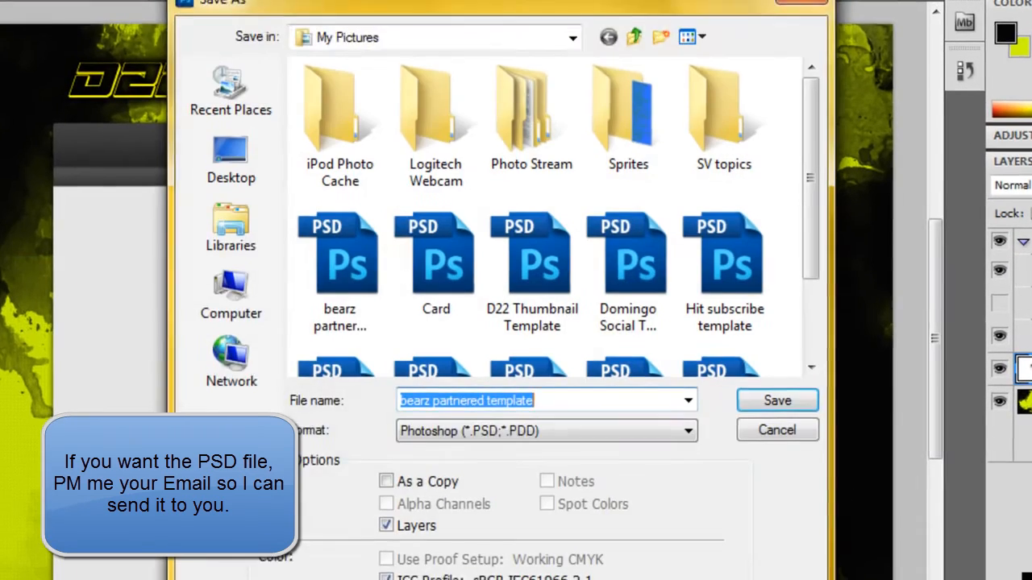
{"action": "left_click", "coordinate": [512, 370]}
{"action": "left_click", "coordinate": [435, 483]}
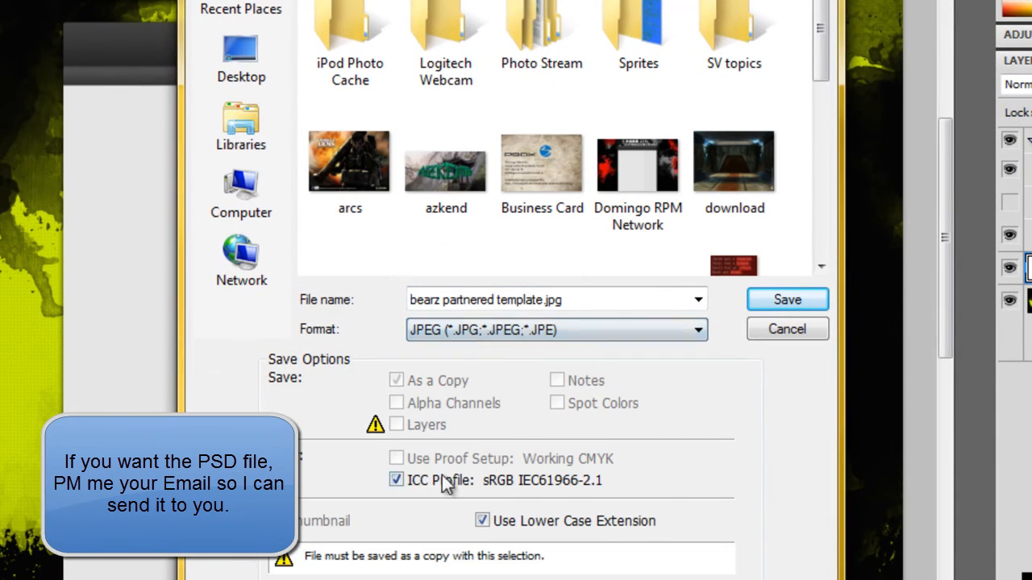
{"action": "triple_click", "coordinate": [551, 299]}
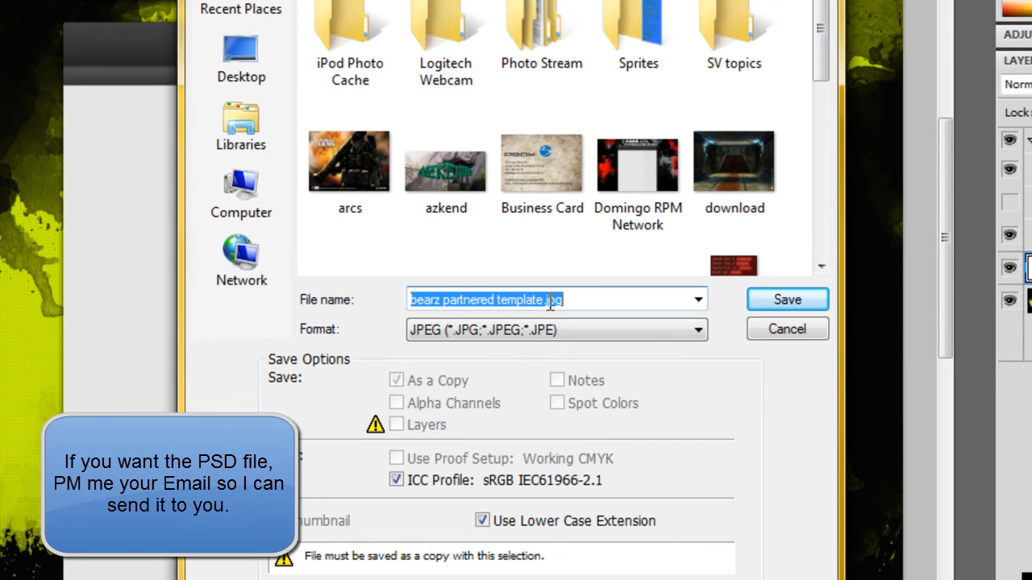
{"action": "type", "text": "custom BG"}
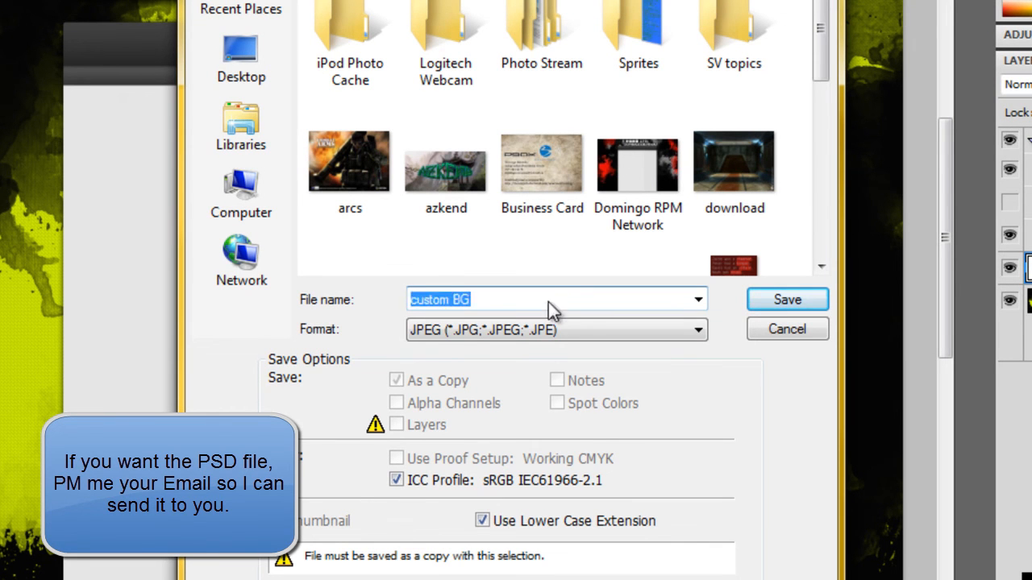
{"action": "key", "text": "Return"}
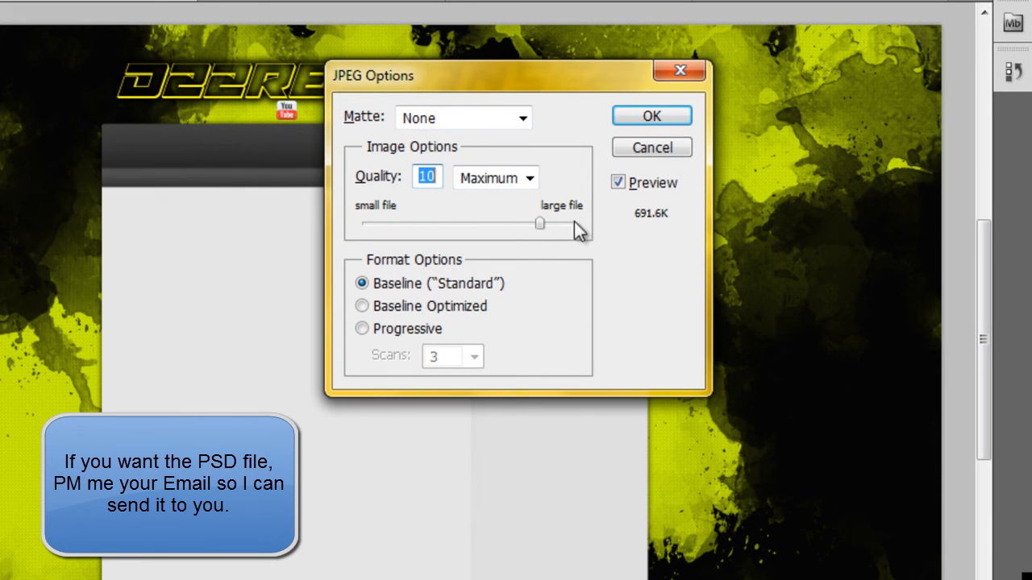
{"action": "mouse_move", "coordinate": [540, 225]}
{"action": "left_mouse_down"}
{"action": "mouse_move", "coordinate": [592, 234]}
{"action": "mouse_move", "coordinate": [540, 229]}
{"action": "left_mouse_up"}
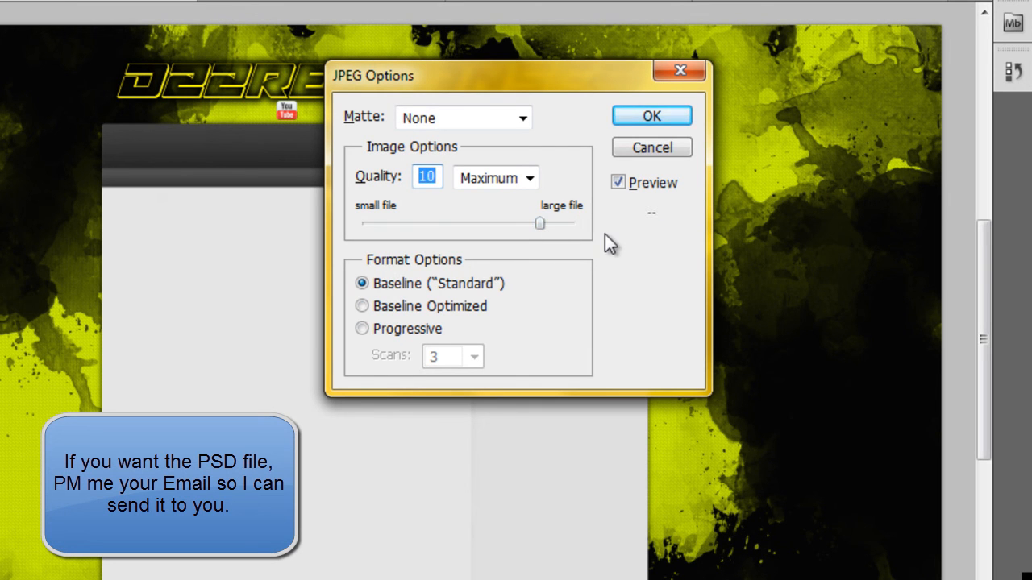
{"action": "left_click", "coordinate": [642, 119]}
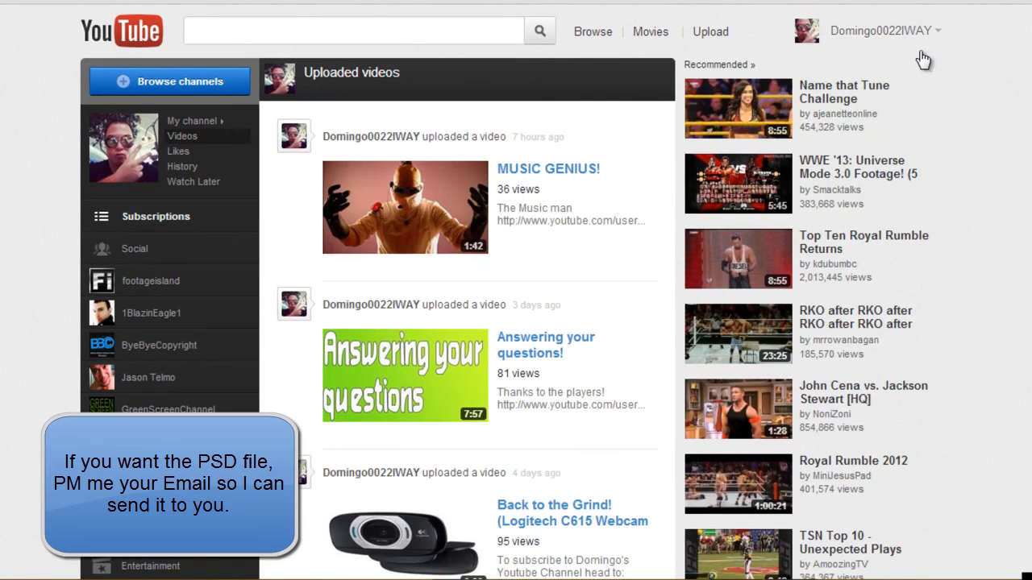
In YouTube, open the account's own channel page and bring up its Channel Settings
{"action": "left_click", "coordinate": [923, 34]}
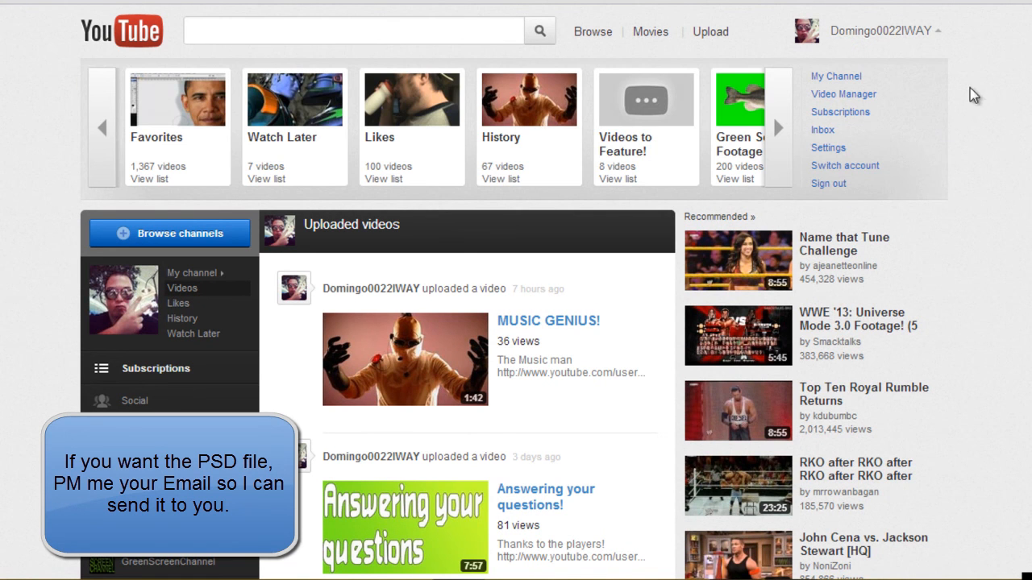
{"action": "left_click", "coordinate": [842, 93]}
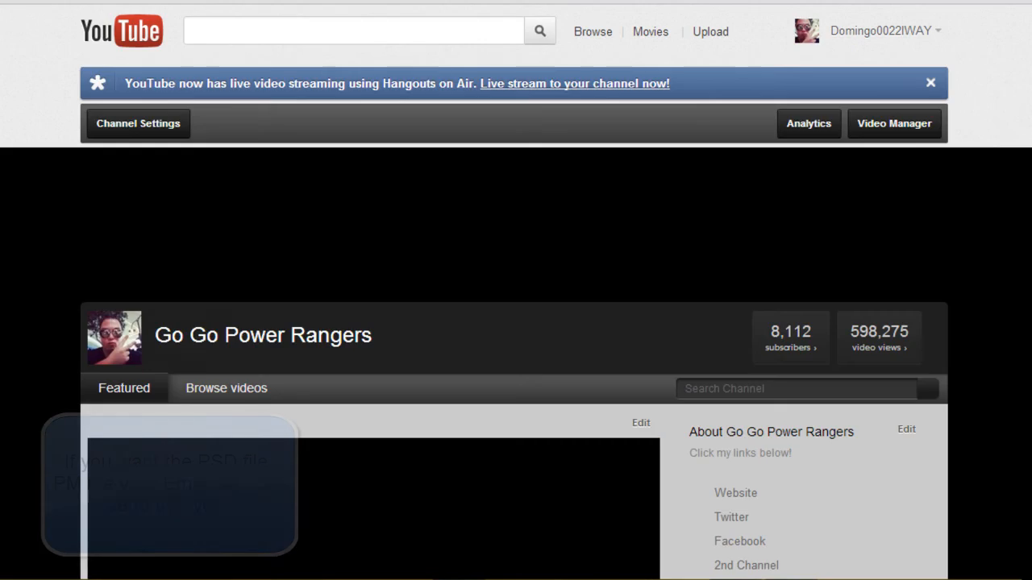
{"action": "scroll", "coordinate": [516, 290], "scroll_direction": "down", "scroll_amount": 2}
{"action": "scroll", "coordinate": [516, 290], "scroll_direction": "down", "scroll_amount": 3}
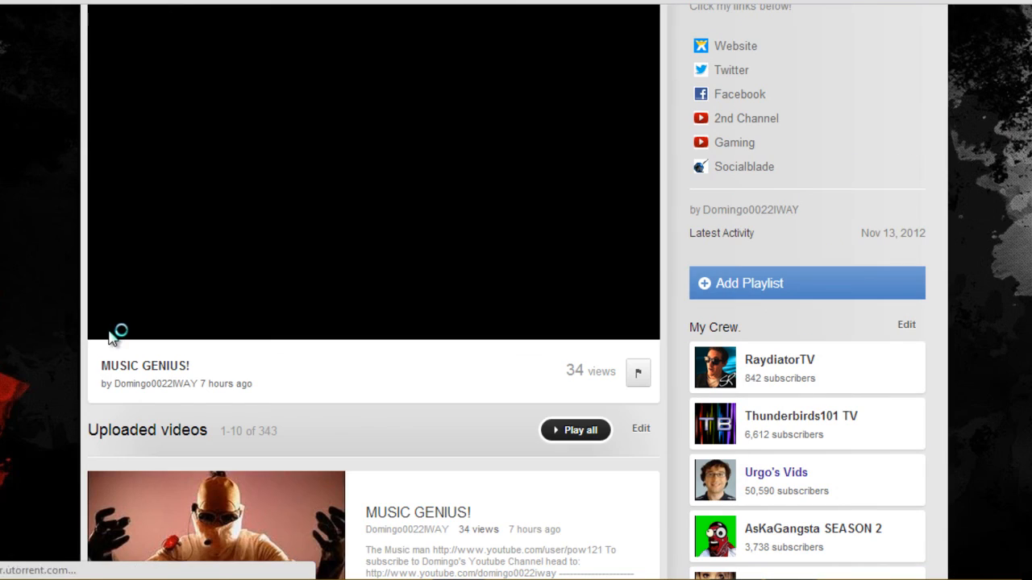
{"action": "scroll", "coordinate": [46, 334], "scroll_direction": "up", "scroll_amount": 5}
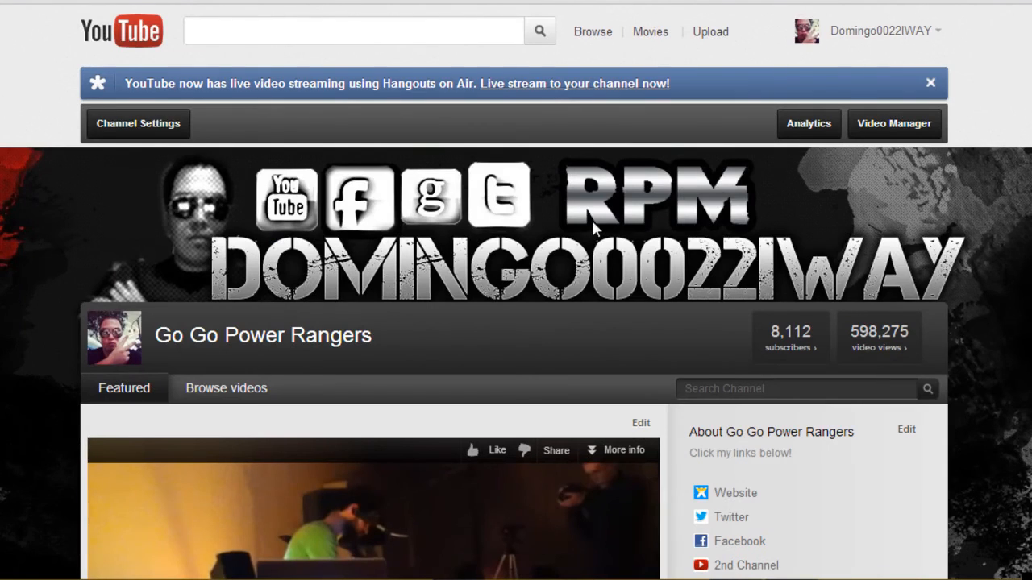
{"action": "left_click", "coordinate": [133, 125]}
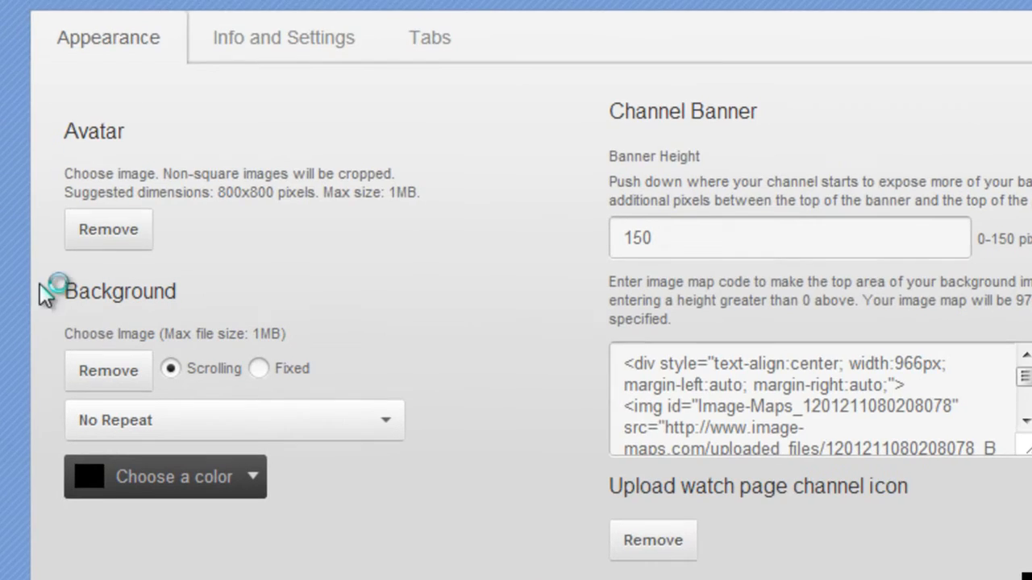
Remove the channel's current background image and upload custom BG from the Pictures library in its place
{"action": "scroll", "coordinate": [65, 298], "scroll_direction": "down", "scroll_amount": 3}
{"action": "left_click", "coordinate": [108, 115]}
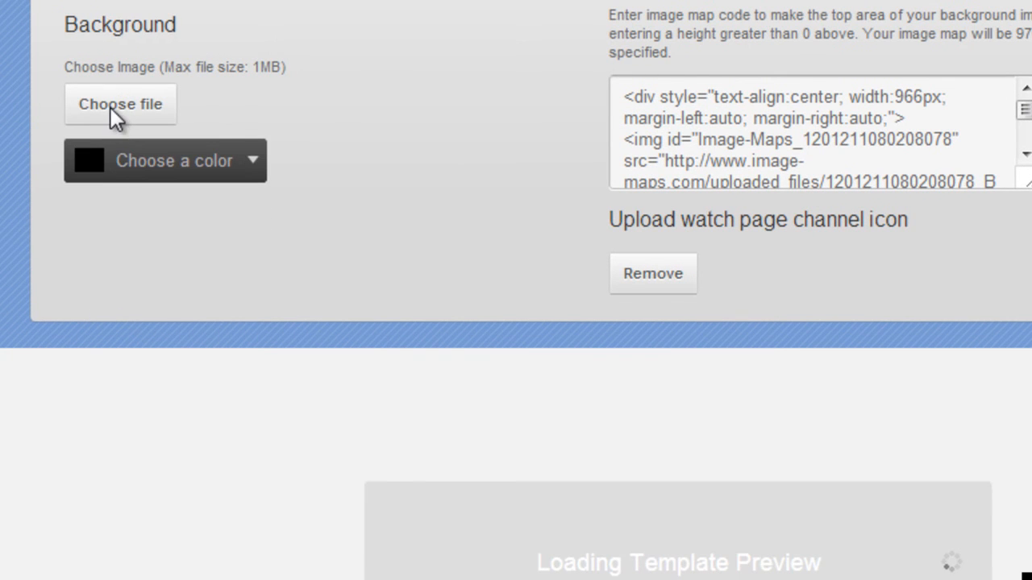
{"action": "left_click", "coordinate": [109, 112]}
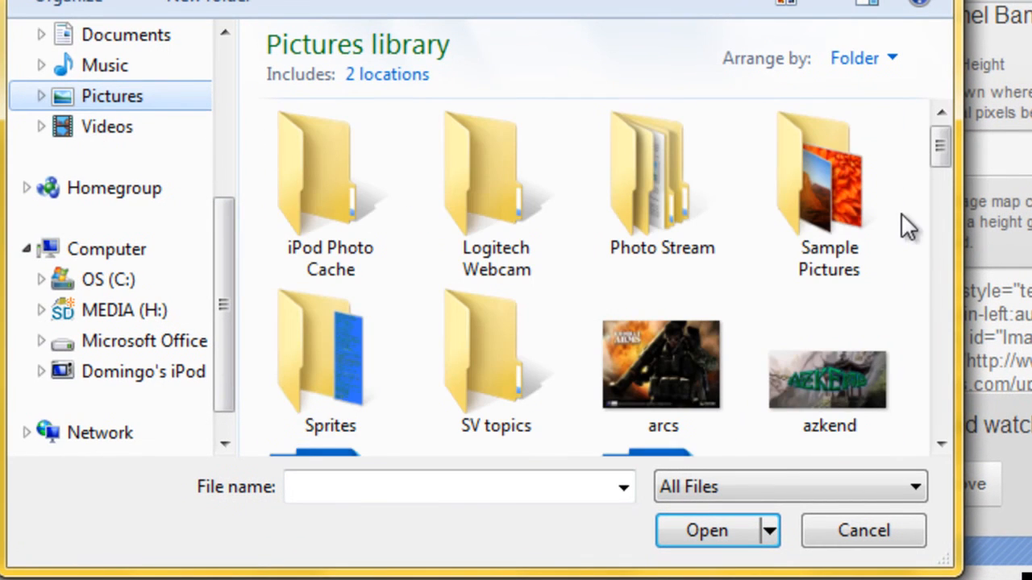
{"action": "left_click_drag", "start_coordinate": [936, 152], "coordinate": [927, 188]}
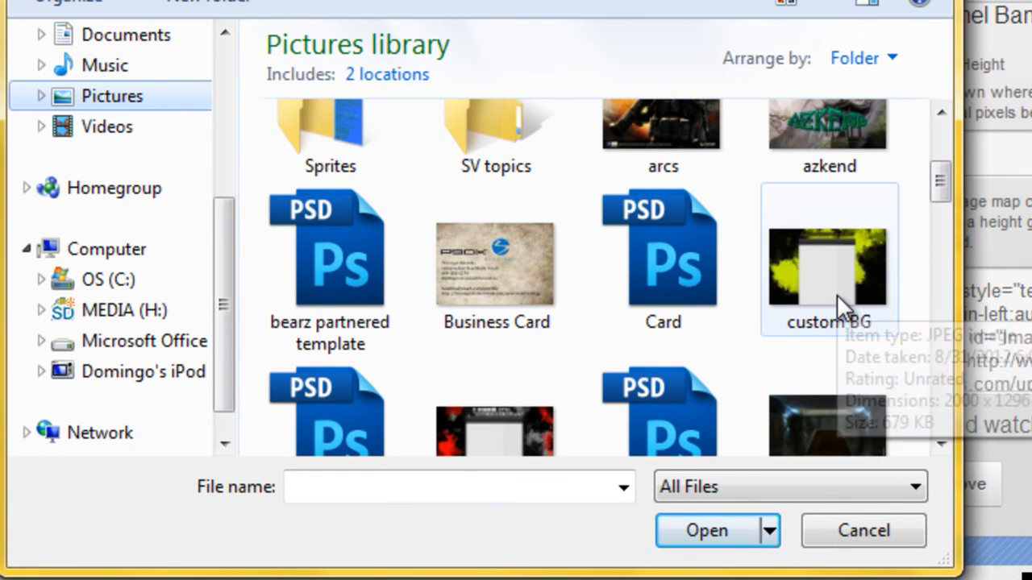
{"action": "left_click", "coordinate": [841, 304]}
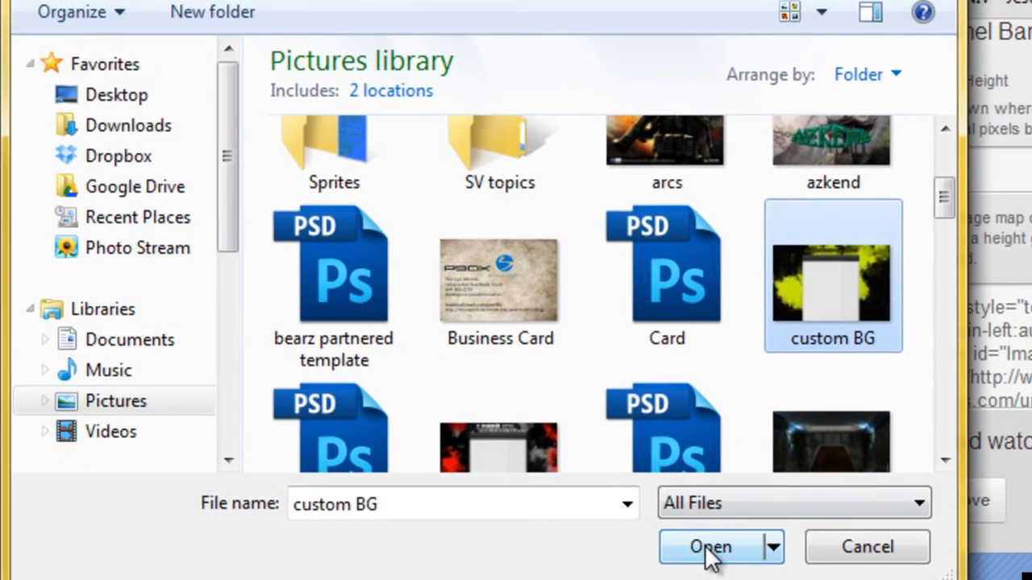
{"action": "left_click", "coordinate": [710, 548]}
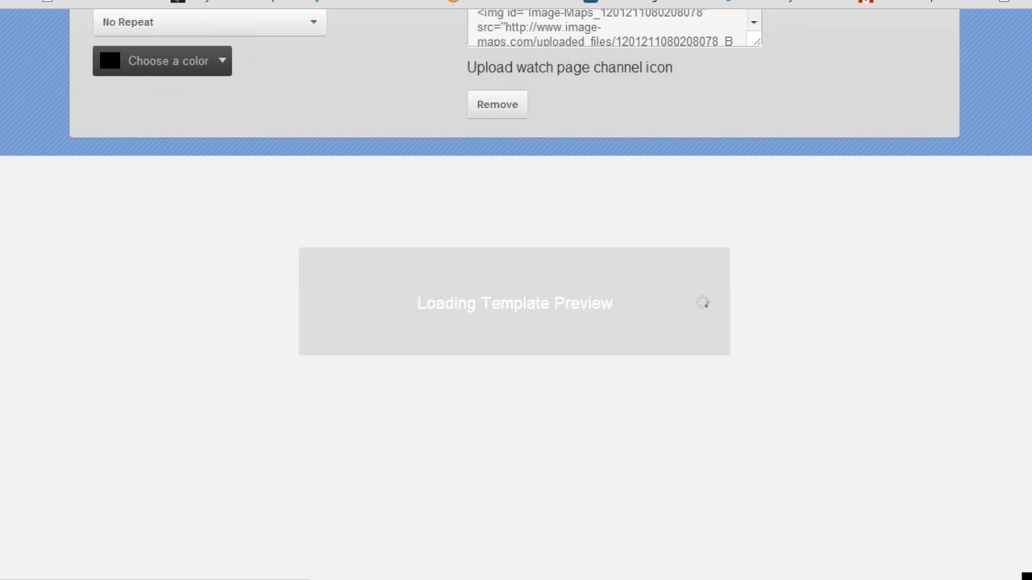
Examine how the new background fits around the modules in the channel preview, and discard the Channel Settings changes
{"action": "scroll", "coordinate": [516, 290], "scroll_direction": "down", "scroll_amount": 2}
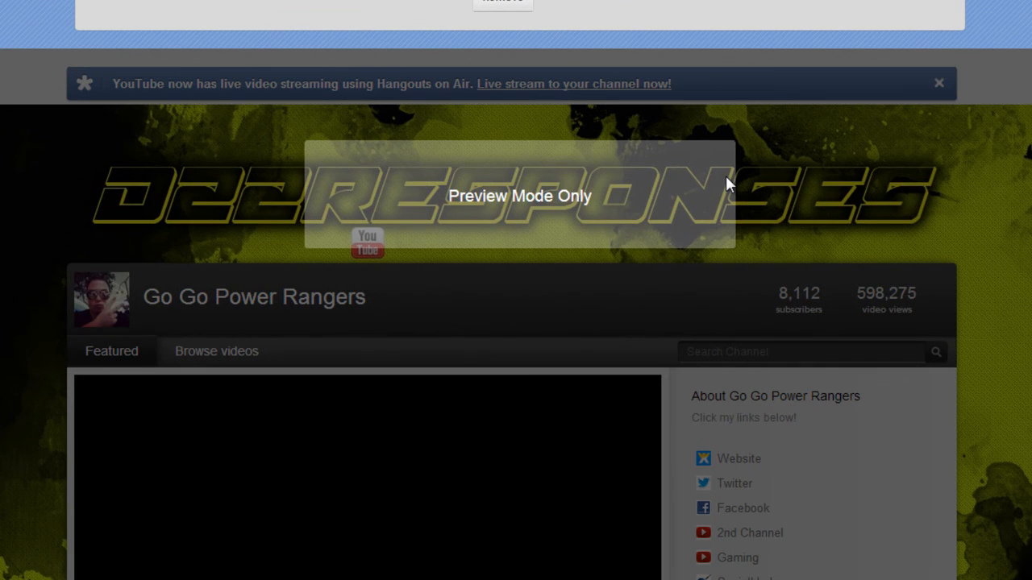
{"action": "scroll", "coordinate": [516, 290], "scroll_direction": "down", "scroll_amount": 6}
{"action": "scroll", "coordinate": [516, 290], "scroll_direction": "down", "scroll_amount": 5}
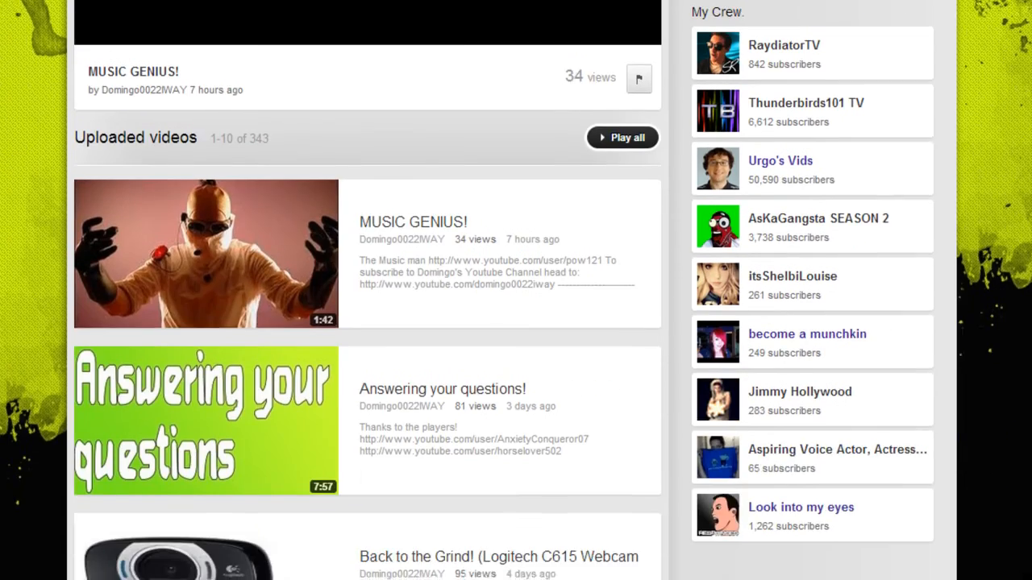
{"action": "scroll", "coordinate": [516, 291], "scroll_direction": "up", "scroll_amount": 12}
{"action": "scroll", "coordinate": [516, 290], "scroll_direction": "down", "scroll_amount": 14}
{"action": "scroll", "coordinate": [516, 290], "scroll_direction": "up", "scroll_amount": 15}
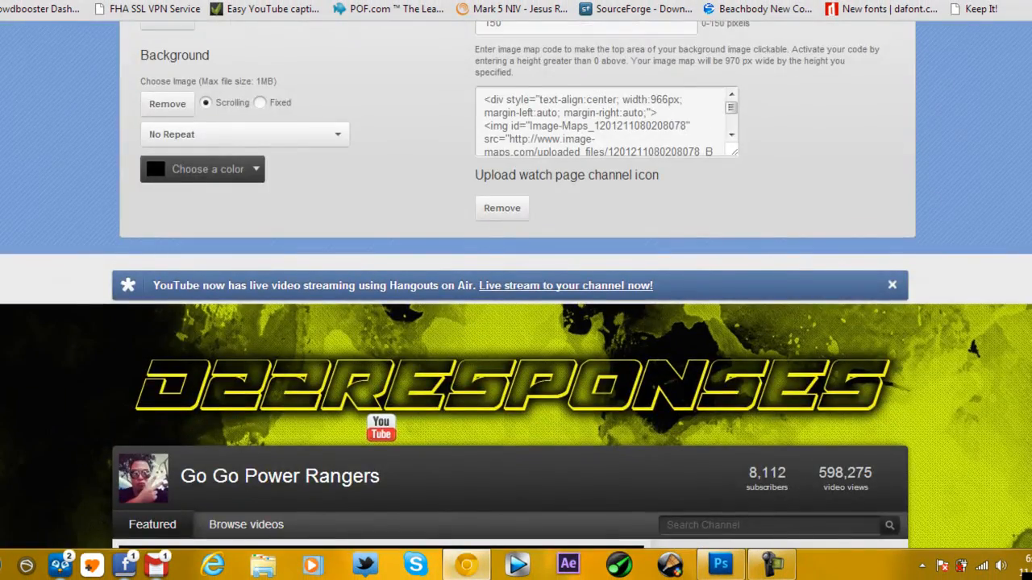
{"action": "scroll", "coordinate": [516, 290], "scroll_direction": "down", "scroll_amount": 3}
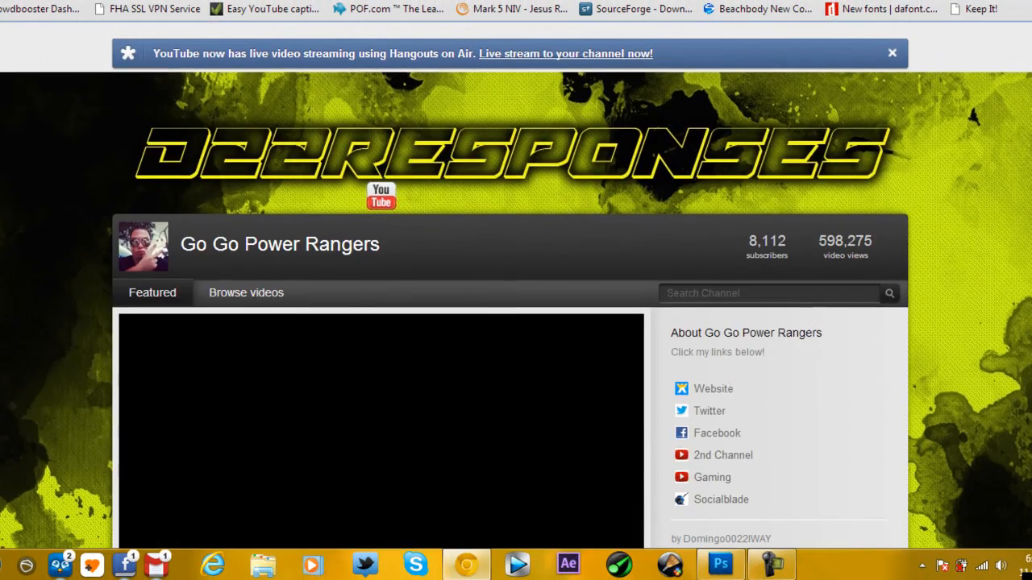
{"action": "scroll", "coordinate": [516, 290], "scroll_direction": "up", "scroll_amount": 3}
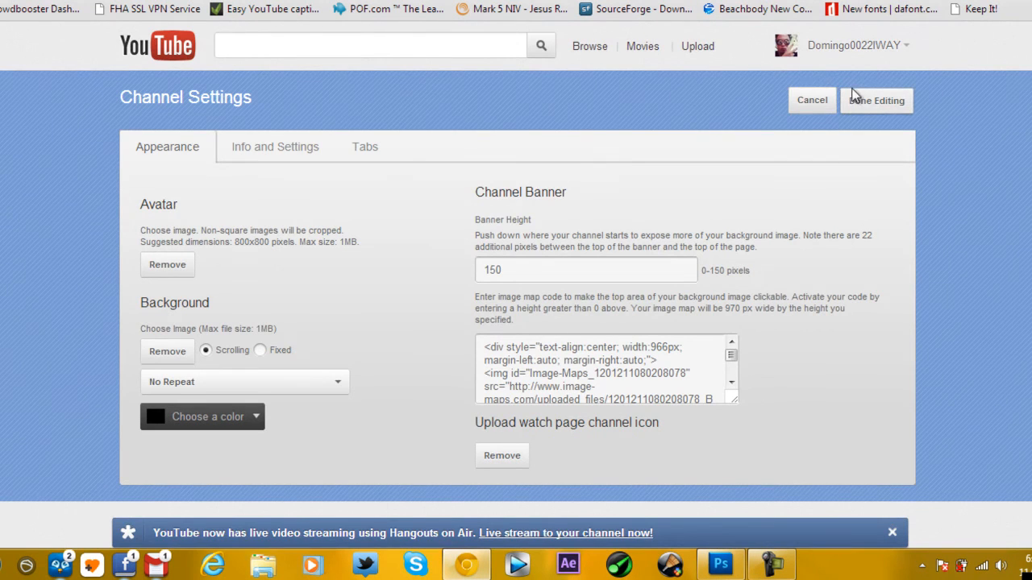
{"action": "left_click", "coordinate": [811, 101]}
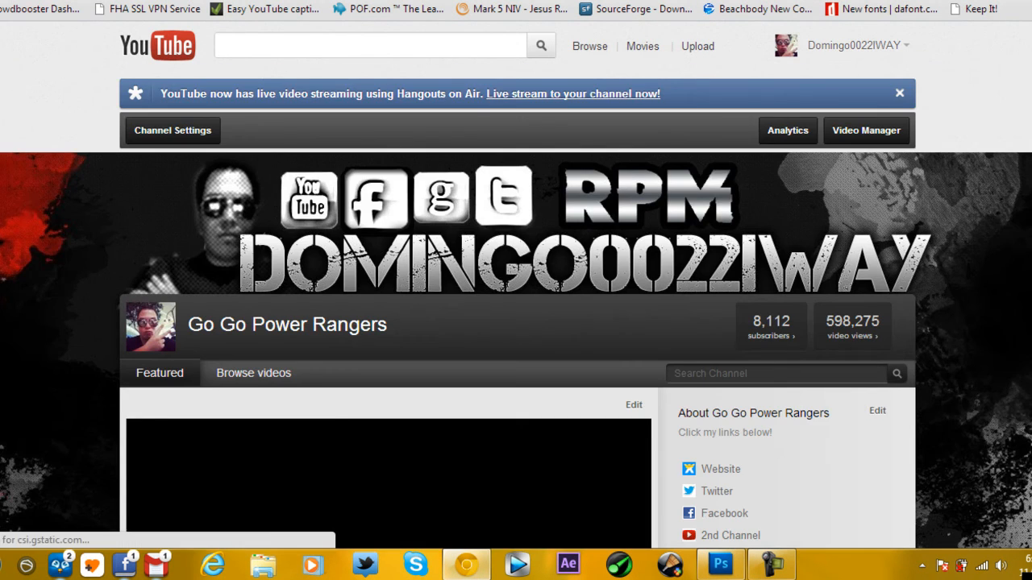
Look over the channel page with its existing background, and switch back to the template in Photoshop
{"action": "scroll", "coordinate": [43, 239], "scroll_direction": "down", "scroll_amount": 2}
{"action": "scroll", "coordinate": [43, 239], "scroll_direction": "down", "scroll_amount": 2}
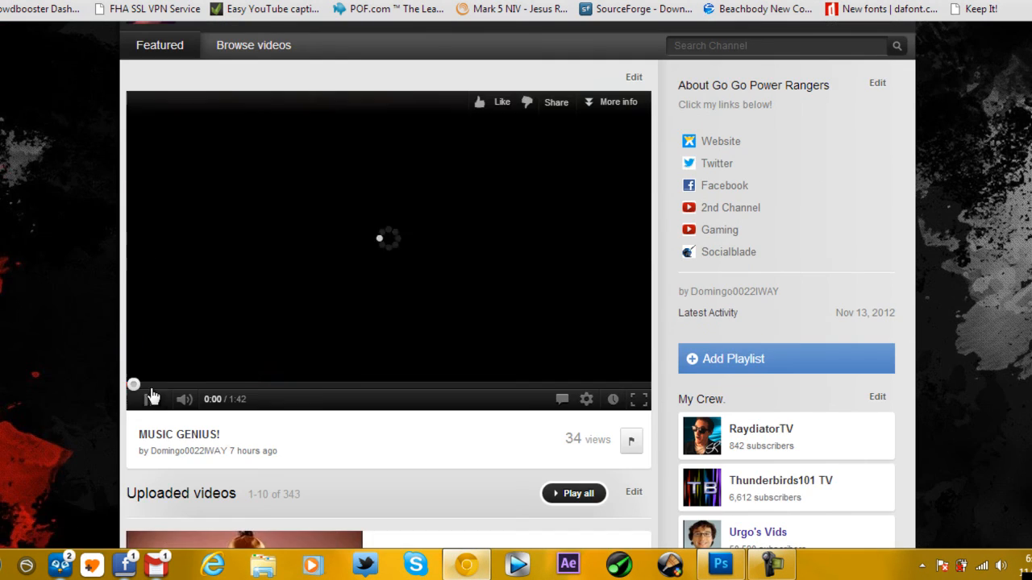
{"action": "scroll", "coordinate": [66, 366], "scroll_direction": "up", "scroll_amount": 4}
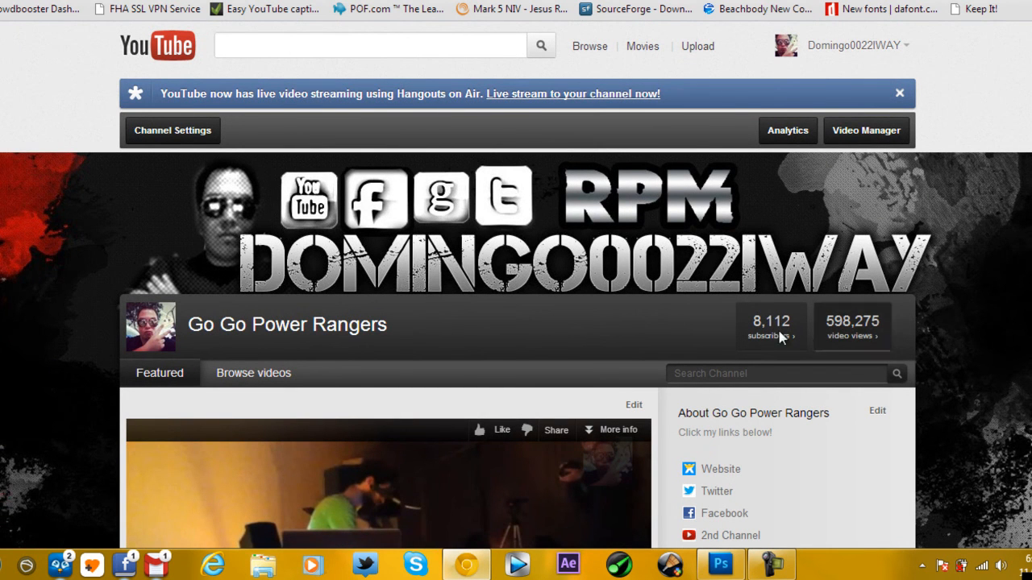
{"action": "scroll", "coordinate": [69, 287], "scroll_direction": "down", "scroll_amount": 6}
{"action": "scroll", "coordinate": [115, 327], "scroll_direction": "up", "scroll_amount": 3}
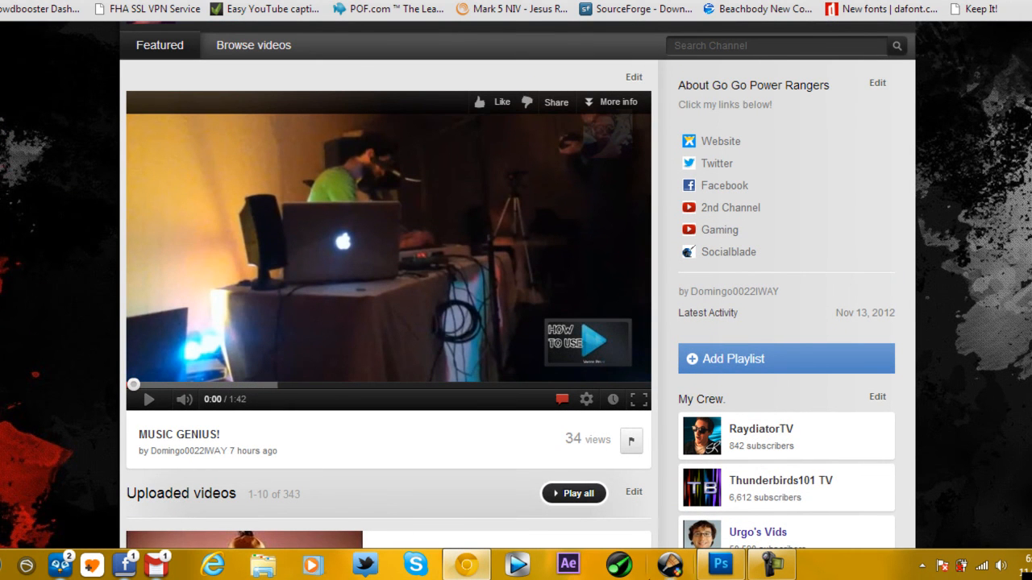
{"action": "left_click", "coordinate": [720, 564]}
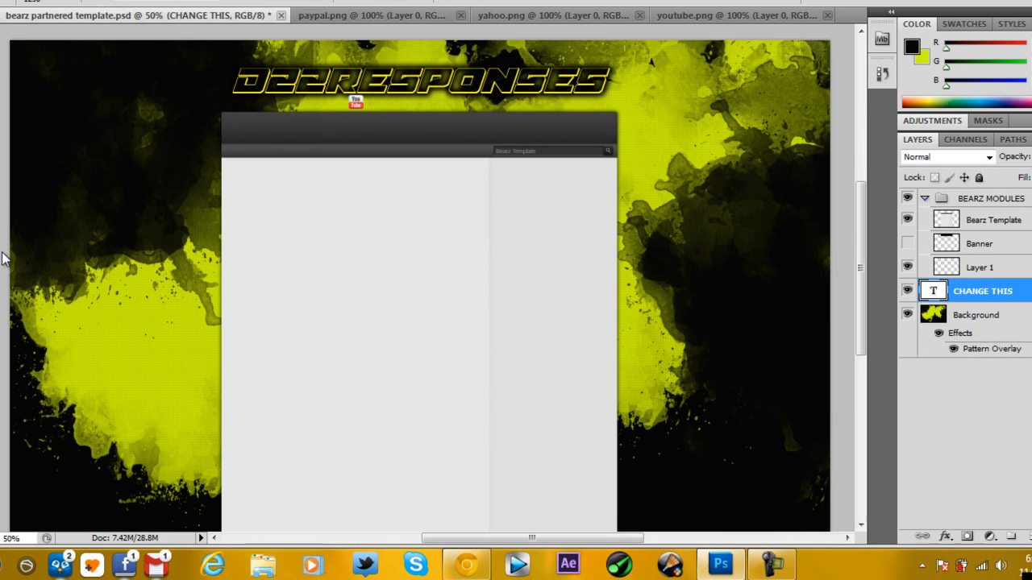